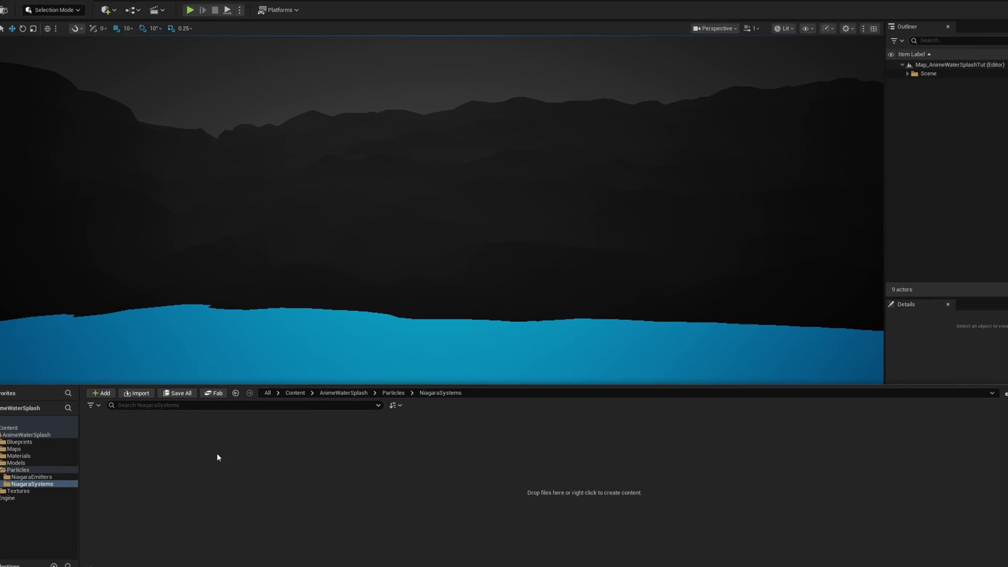
Step: Create an empty Niagara System named NS_AnimeWater in the NiagaraSystems folder and open it
right_click(216, 455)
left_click(255, 240)
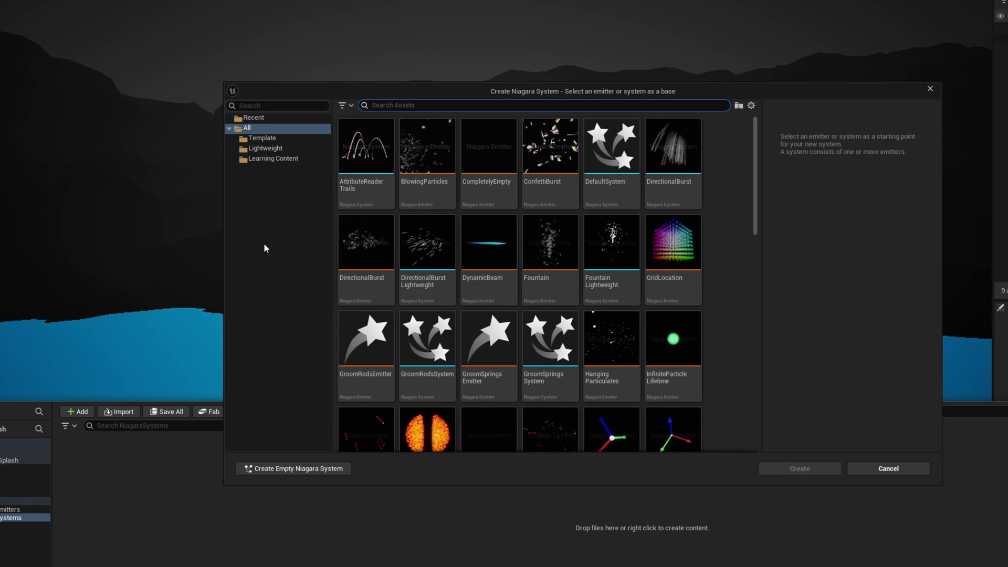
left_click(330, 470)
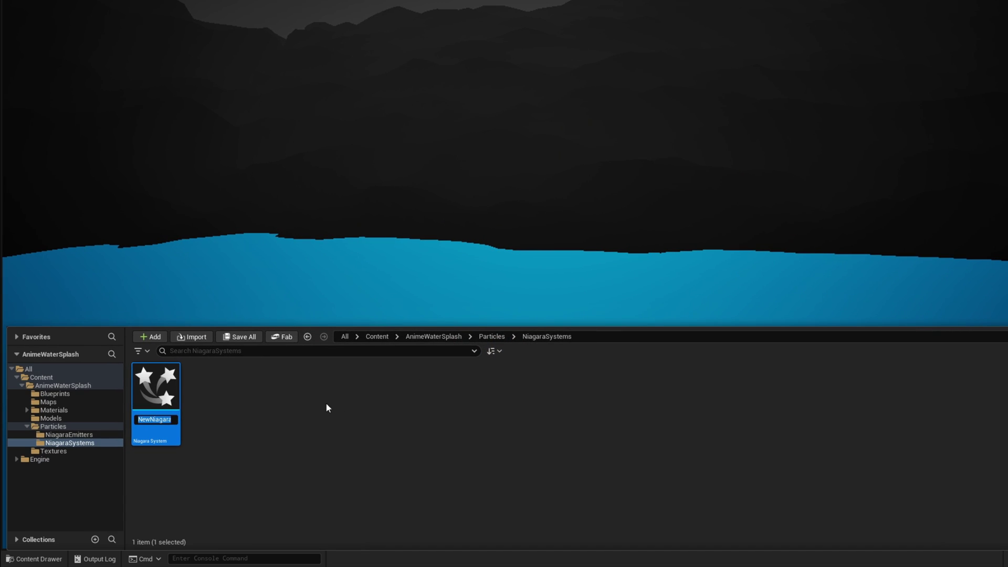
type("NS_AnimeWater")
key("Return")
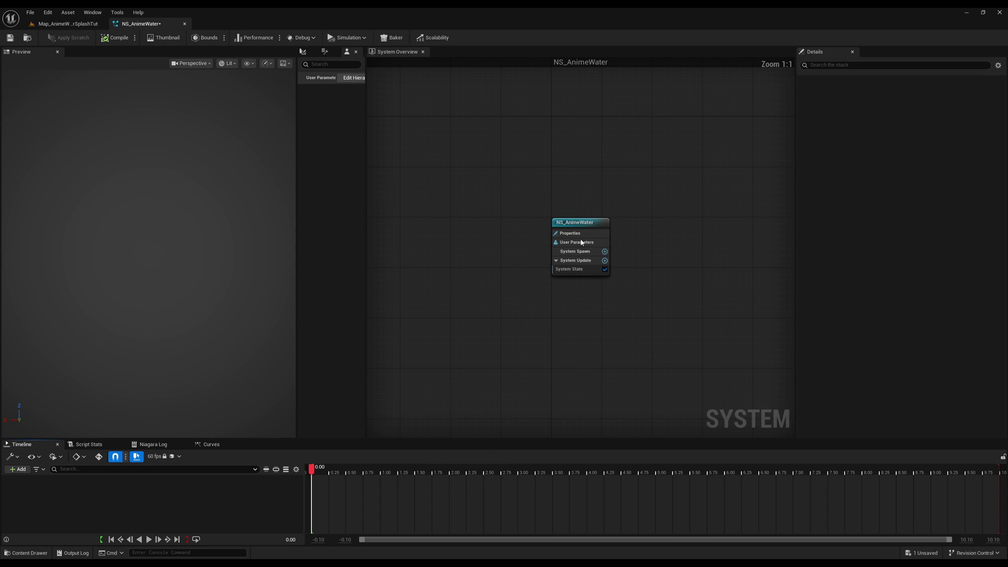
right_click_drag(663, 240, 535, 230)
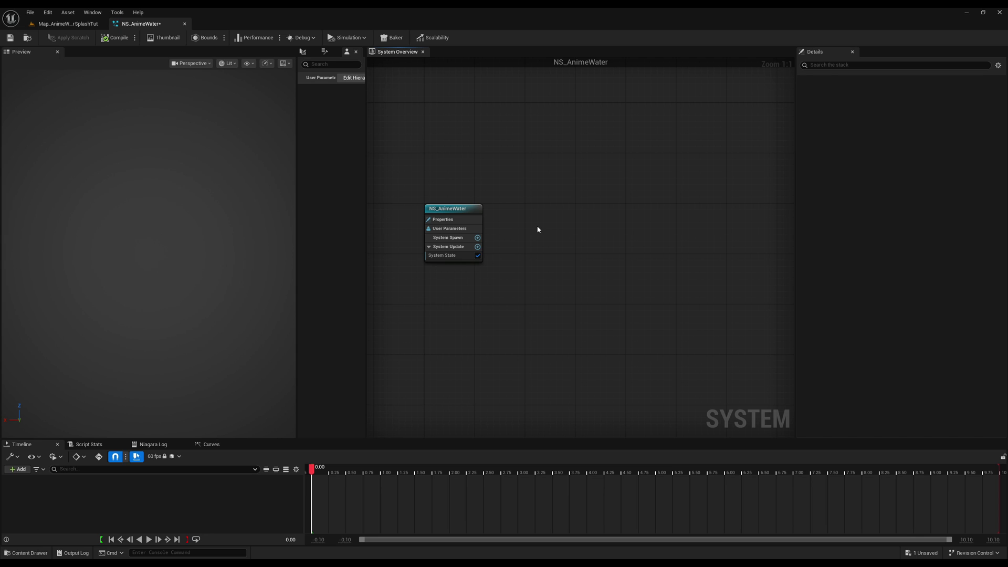
Step: Add a Minimal emitter to NS_AnimeWater and rename it WaterCylinder01
right_click(540, 209)
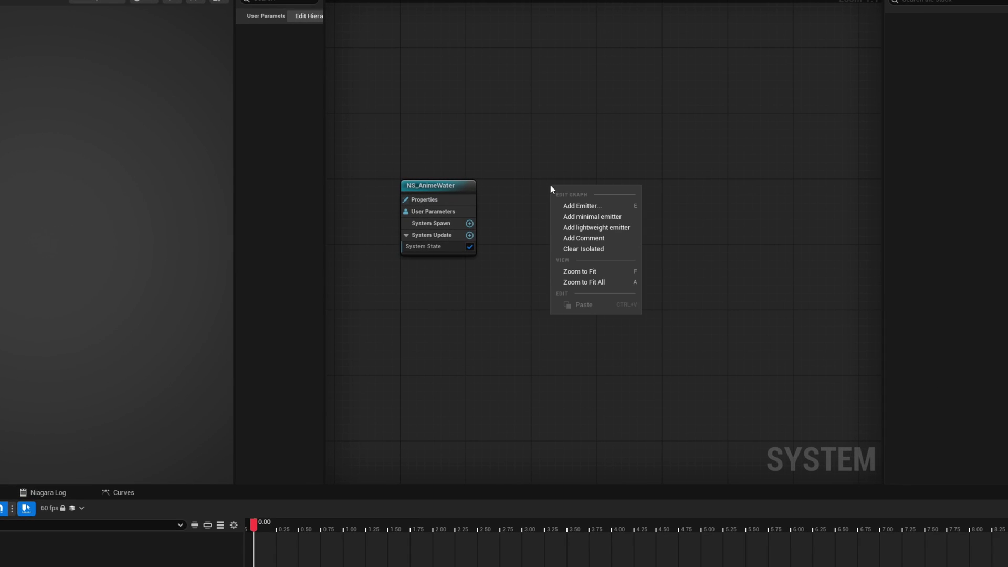
left_click(562, 223)
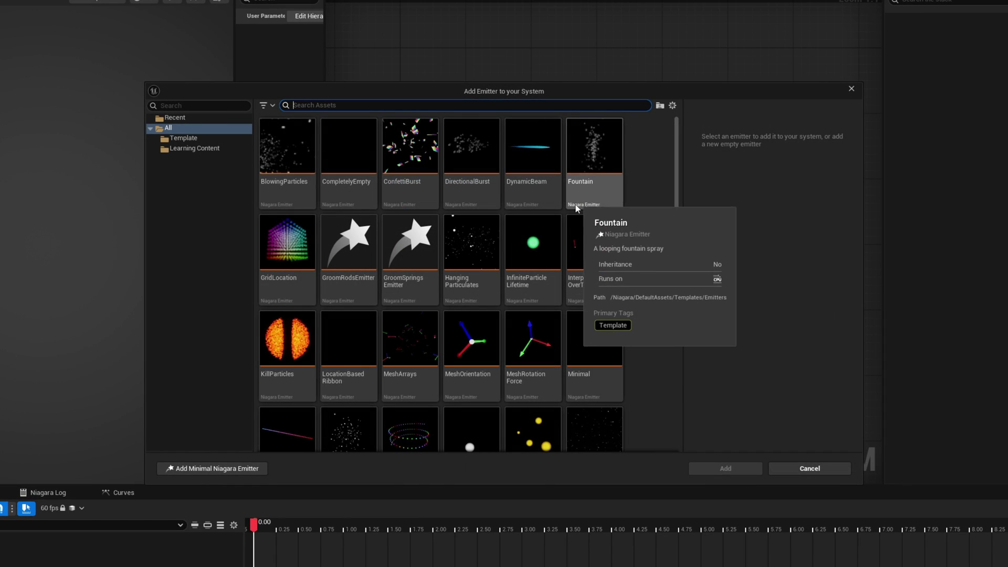
left_click(237, 471)
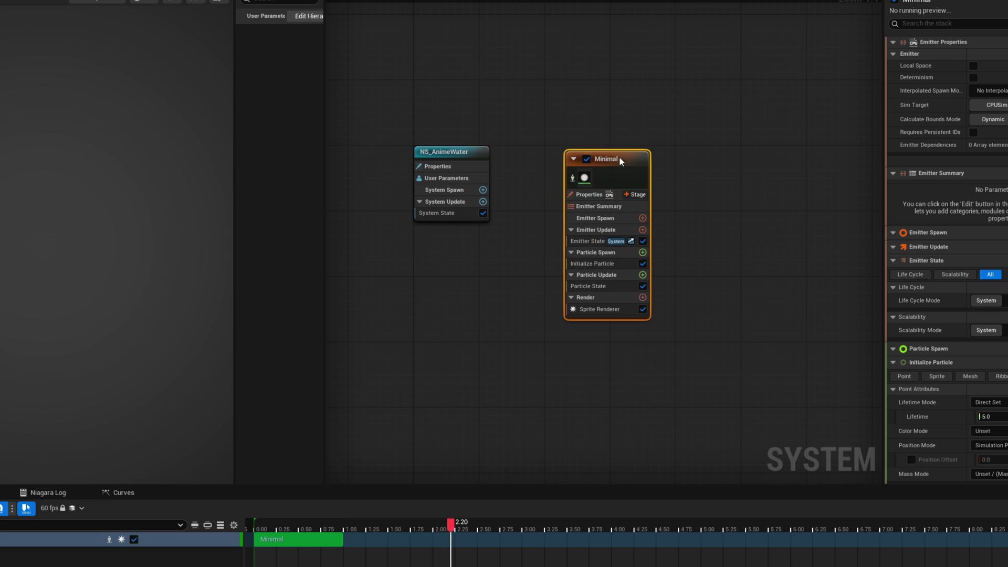
left_click_drag(604, 157, 575, 152)
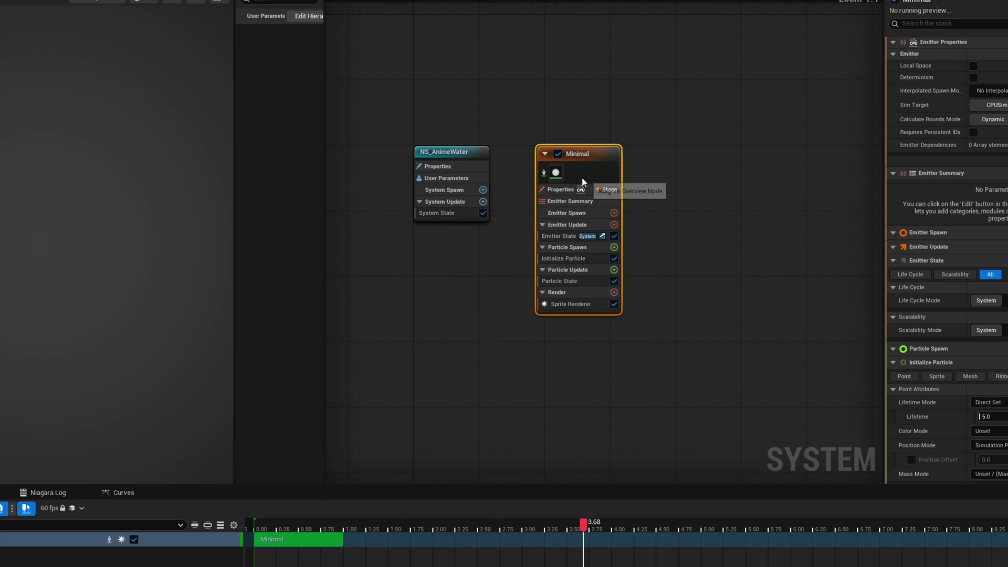
double_click(577, 153)
type("WaterCylinder01")
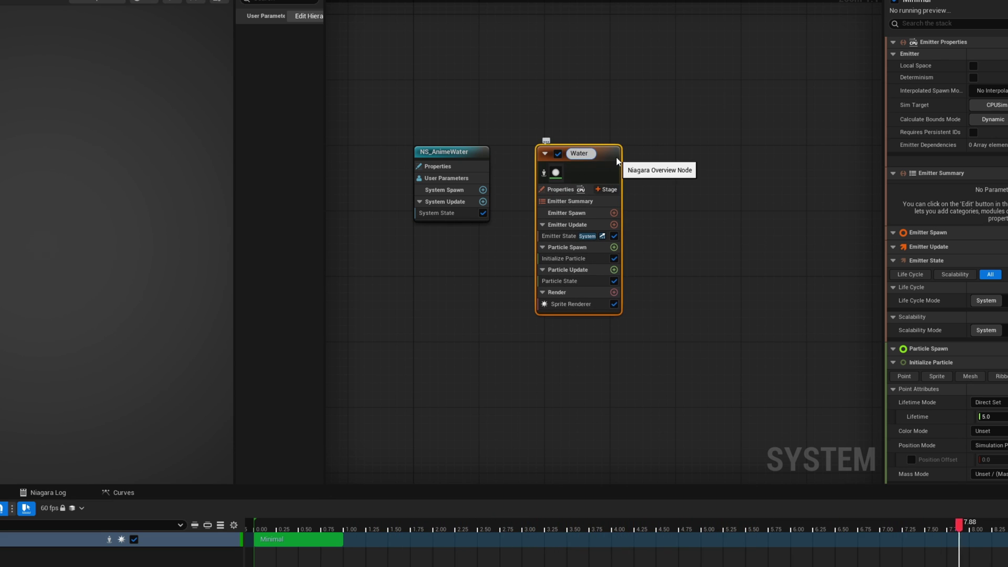
key("Return")
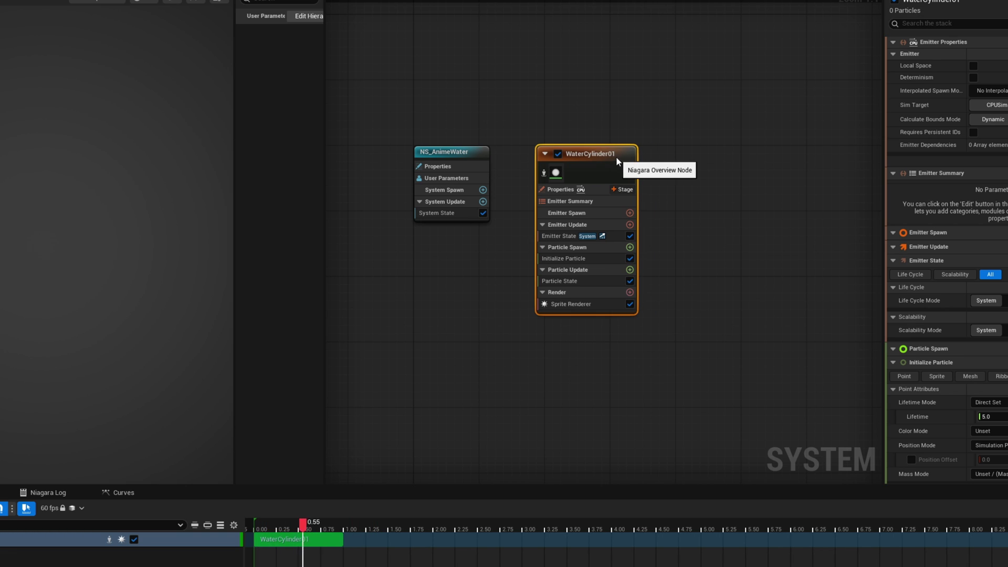
Step: Add a Spawn Burst Instantaneous module to WaterCylinder01's Emitter Update stage
left_click(630, 225)
type("burst")
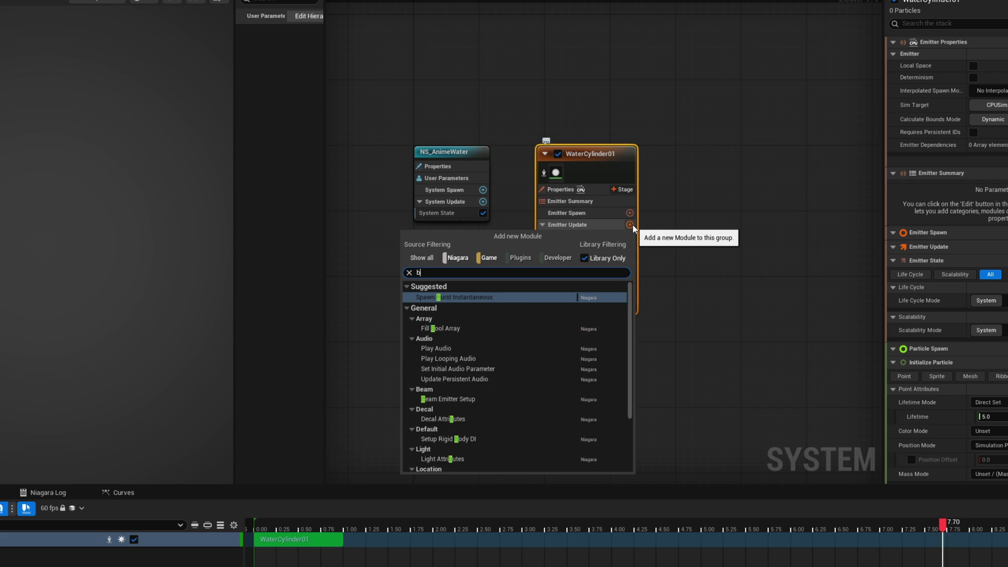
key("Return")
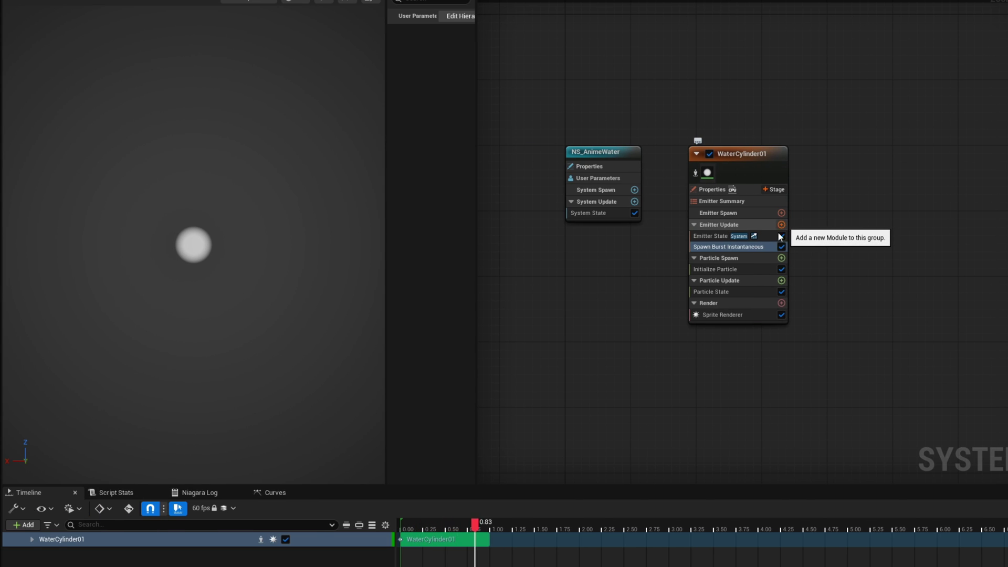
left_click(604, 246)
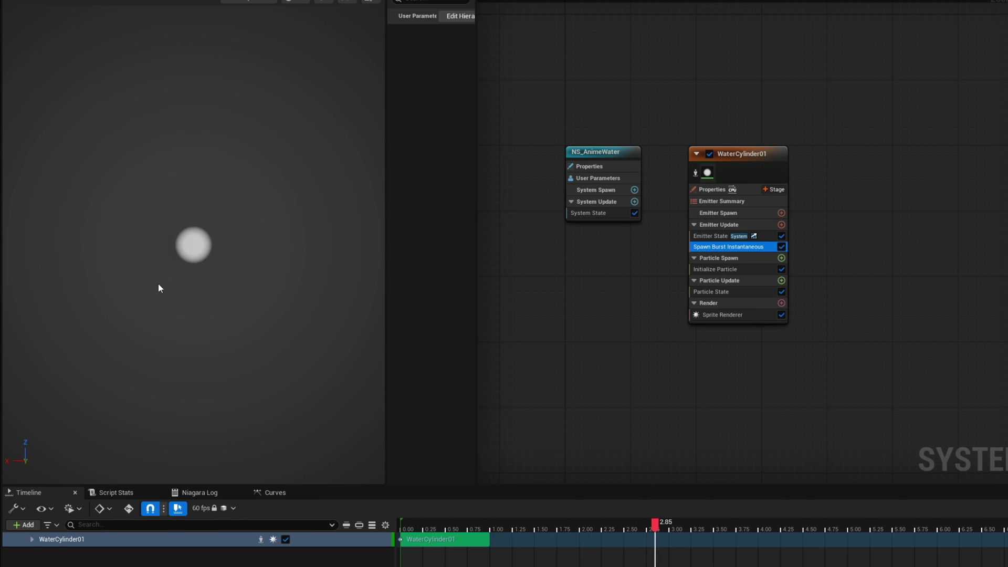
left_click_drag(159, 284, 159, 252)
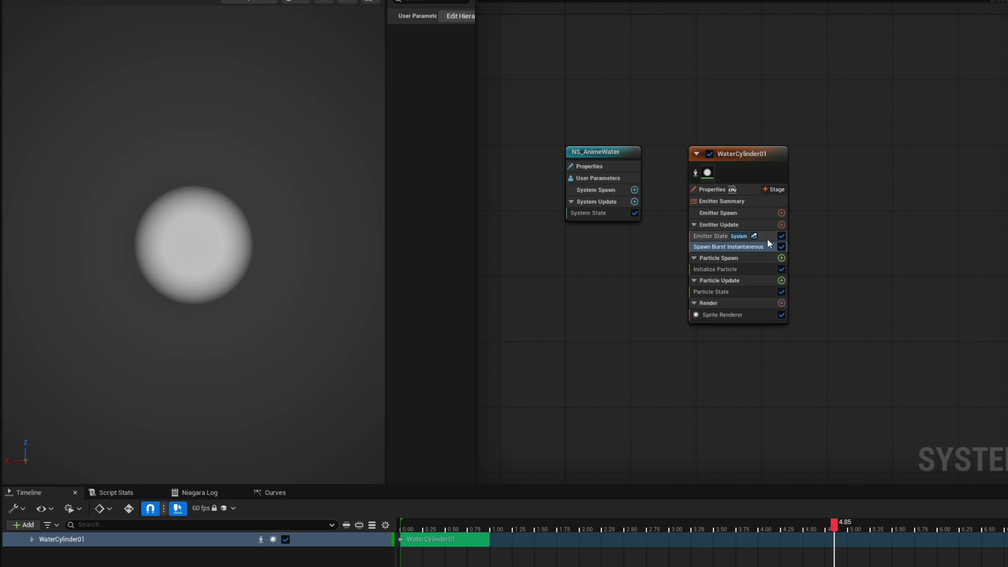
Step: Replace the emitter's Sprite Renderer with a Mesh Renderer
left_click(738, 313)
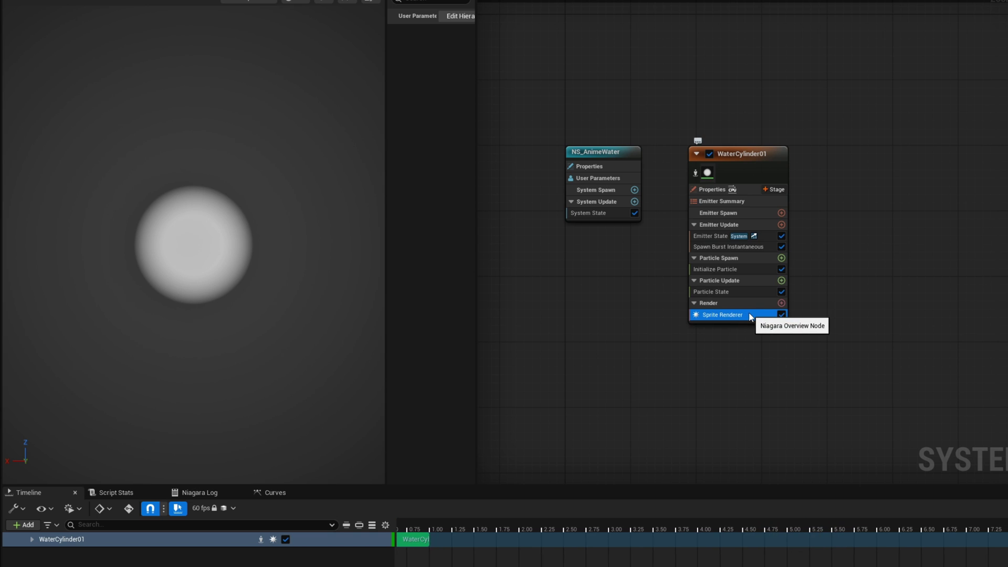
left_click(782, 303)
type("mesh")
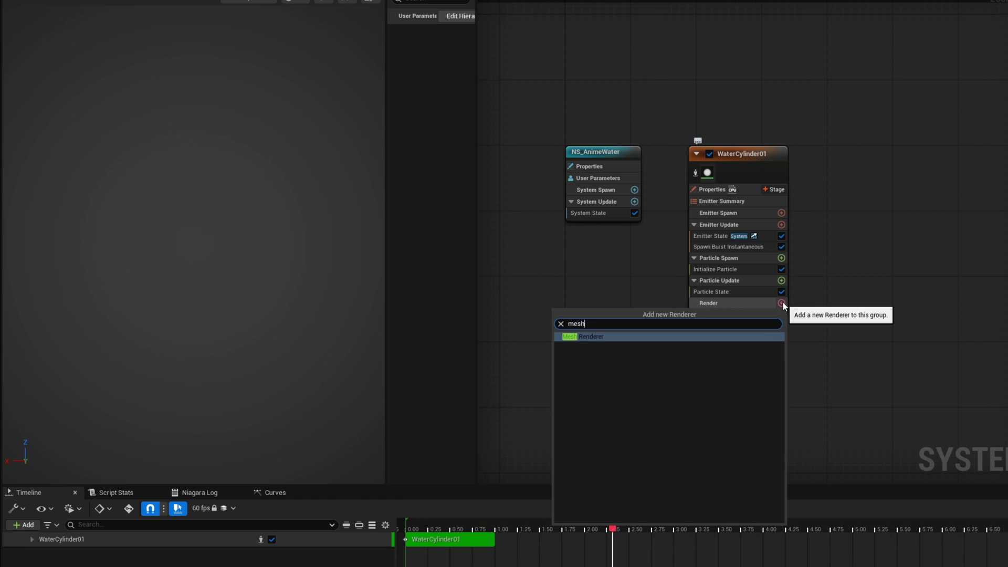
left_click(612, 338)
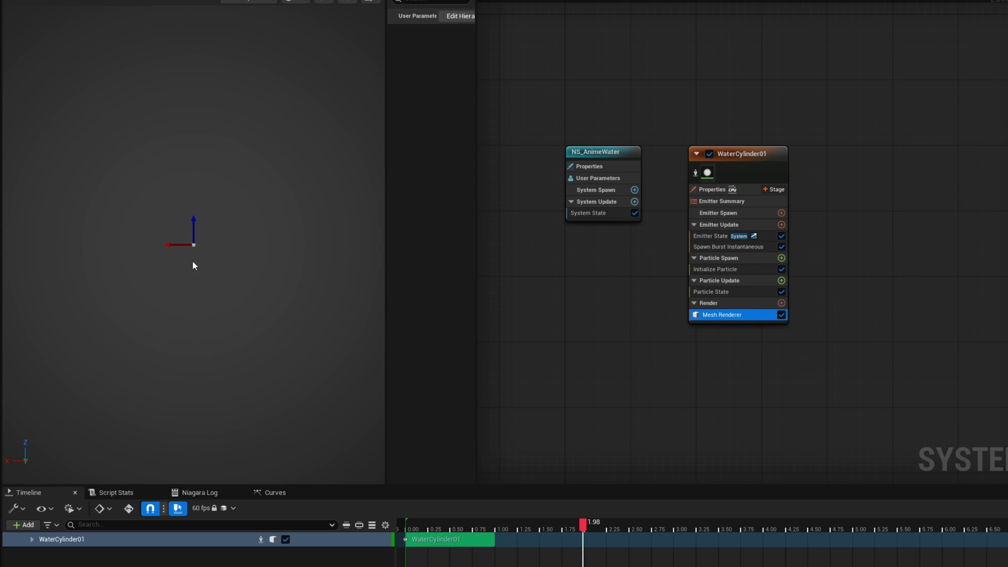
left_click_drag(193, 260, 258, 257)
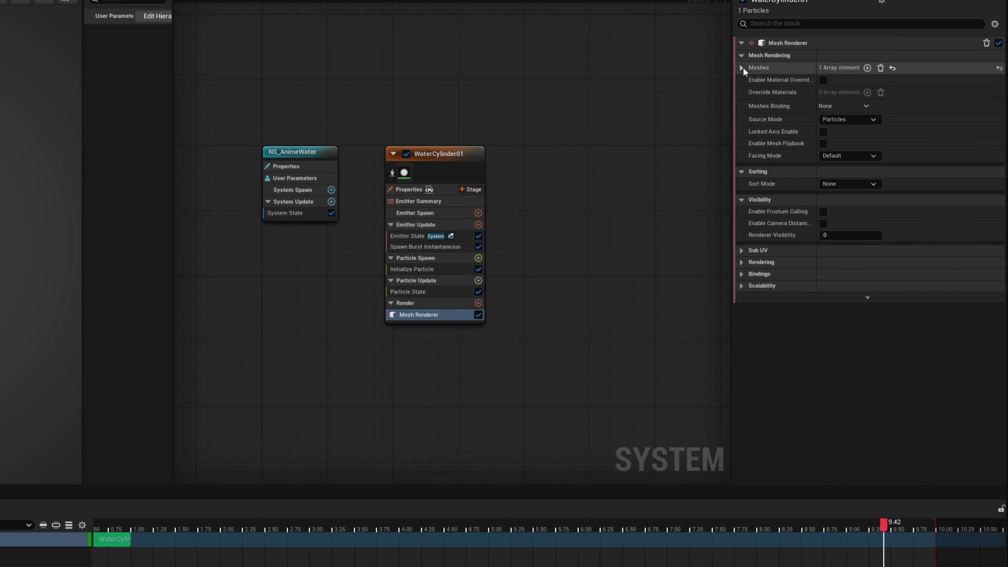
left_click(742, 68)
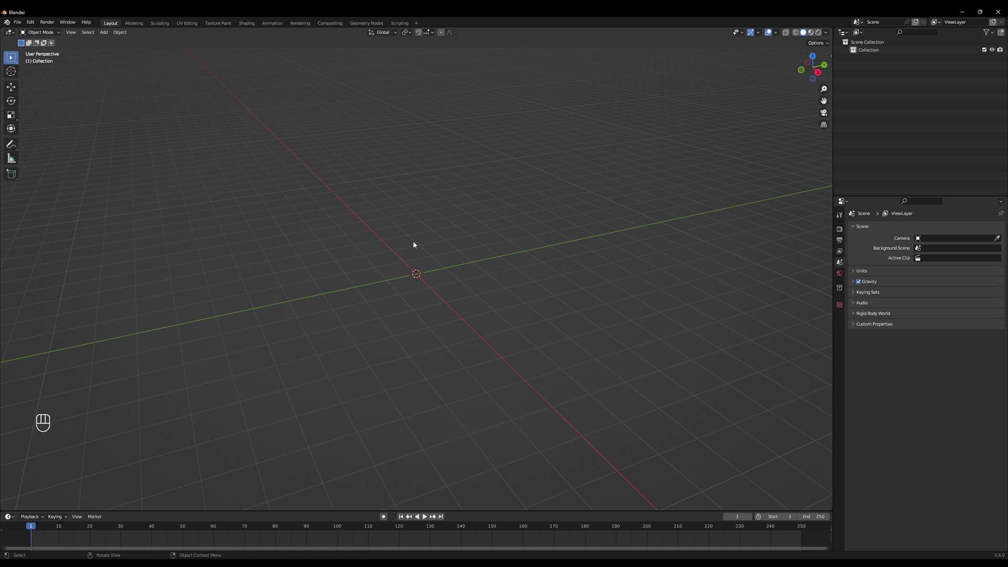
Step: Add a cylinder mesh in Blender with its end caps removed
key("shift+a")
mouse_move(415, 245)
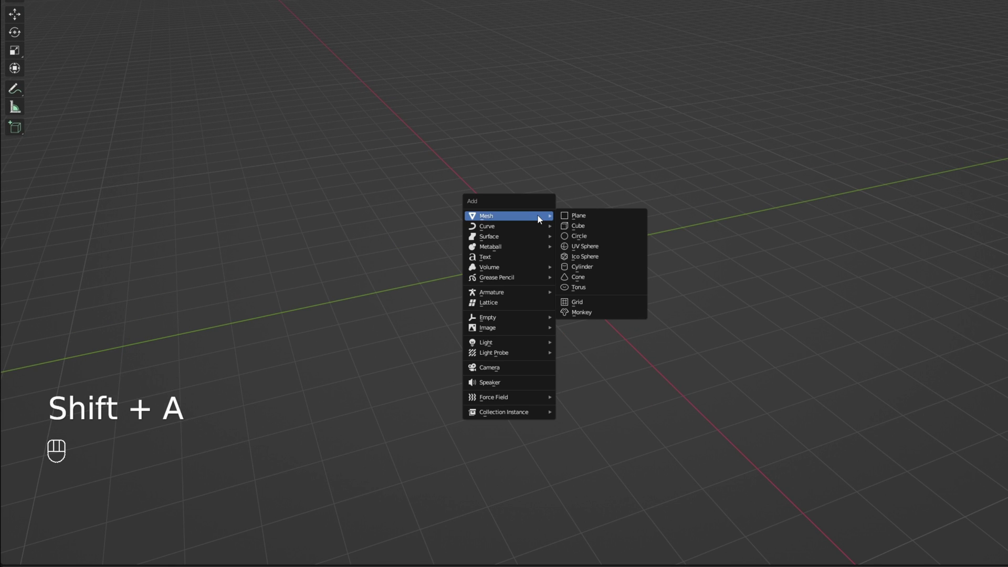
left_click(595, 268)
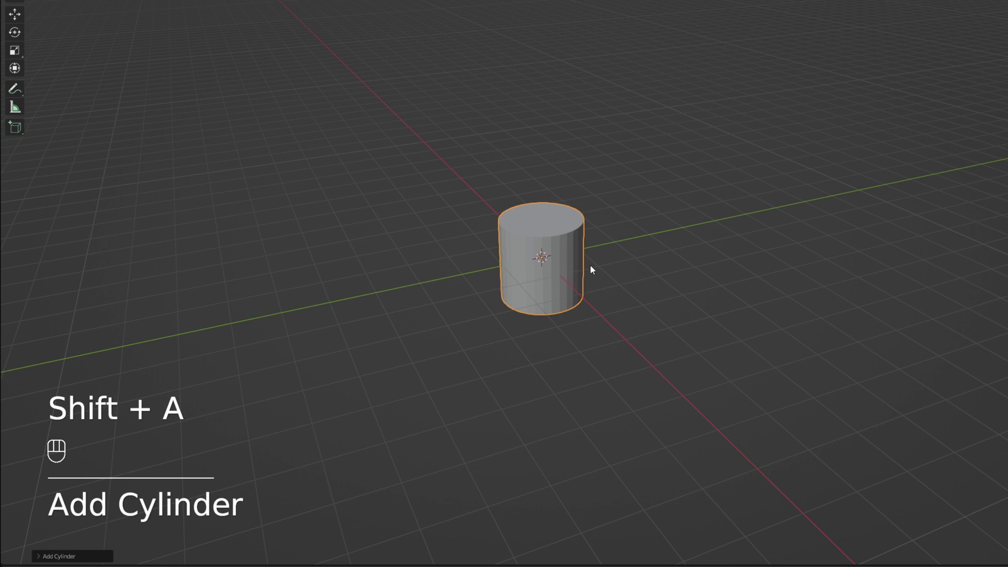
left_click(37, 557)
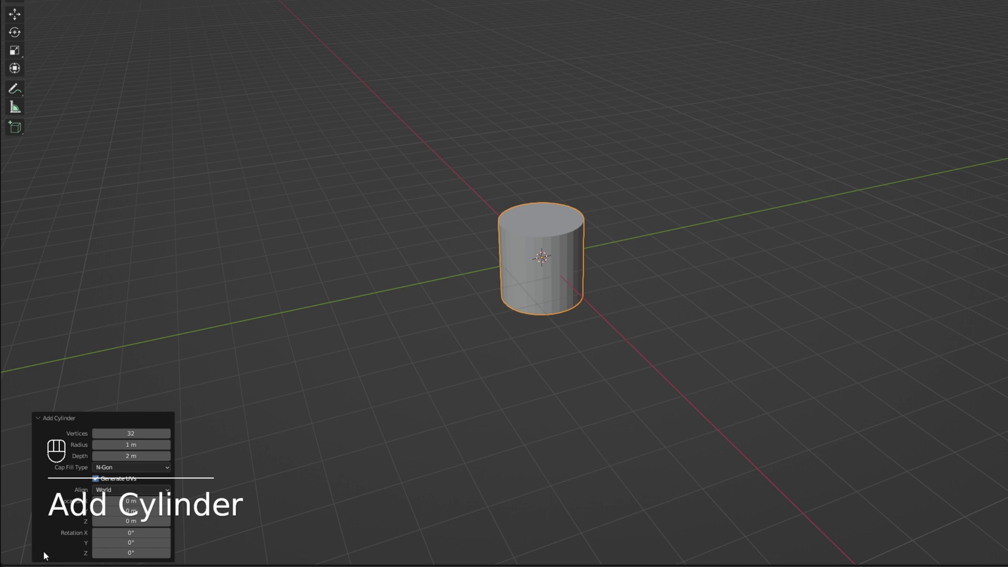
left_click(109, 469)
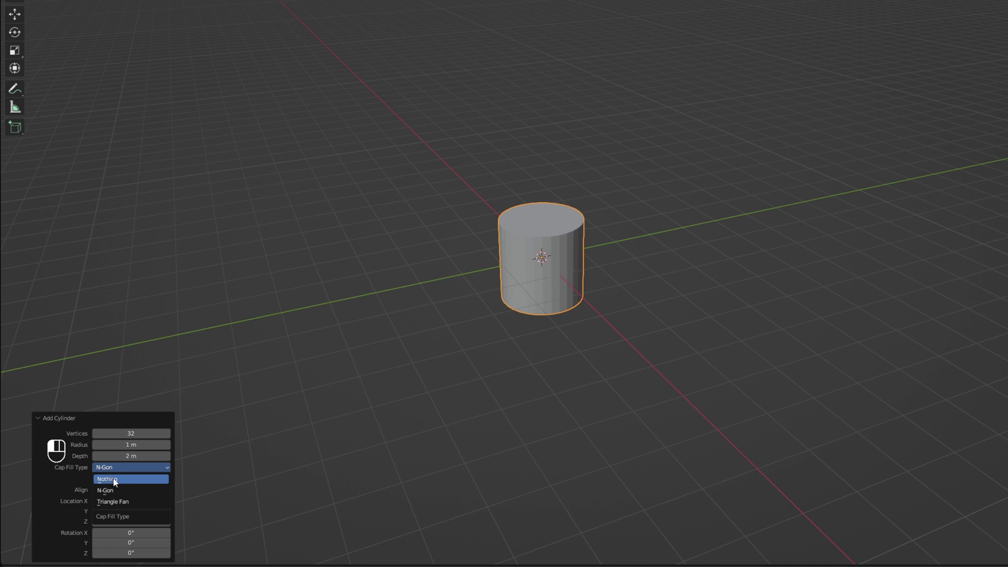
left_click(114, 481)
scroll(505, 254, "up", 3)
middle_click_drag(504, 254, 571, 282)
scroll(522, 275, "up", 1)
Step: Raise the cylinder's geometry 1 m along Z in Edit Mode, then shade it smooth
key("Tab")
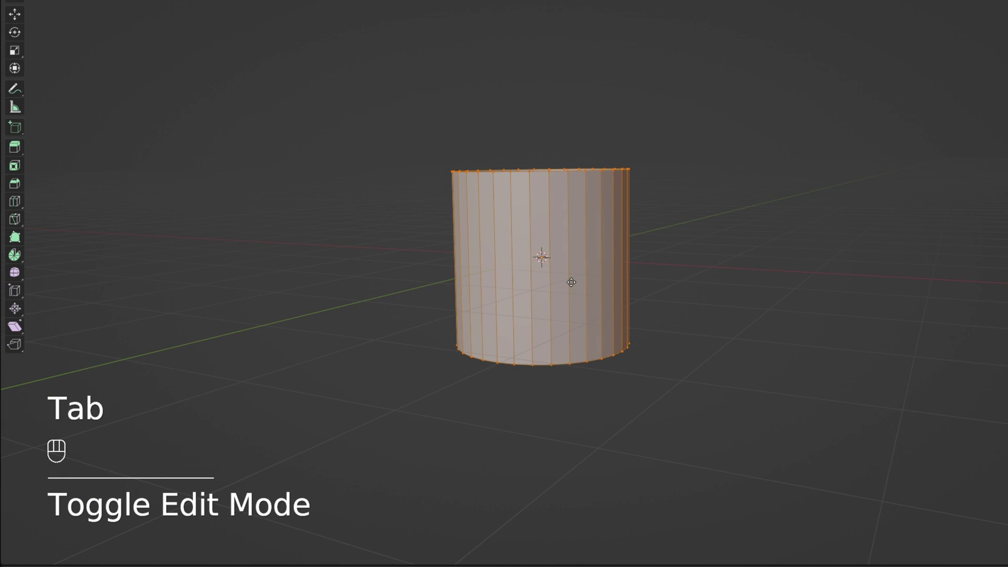
key("g")
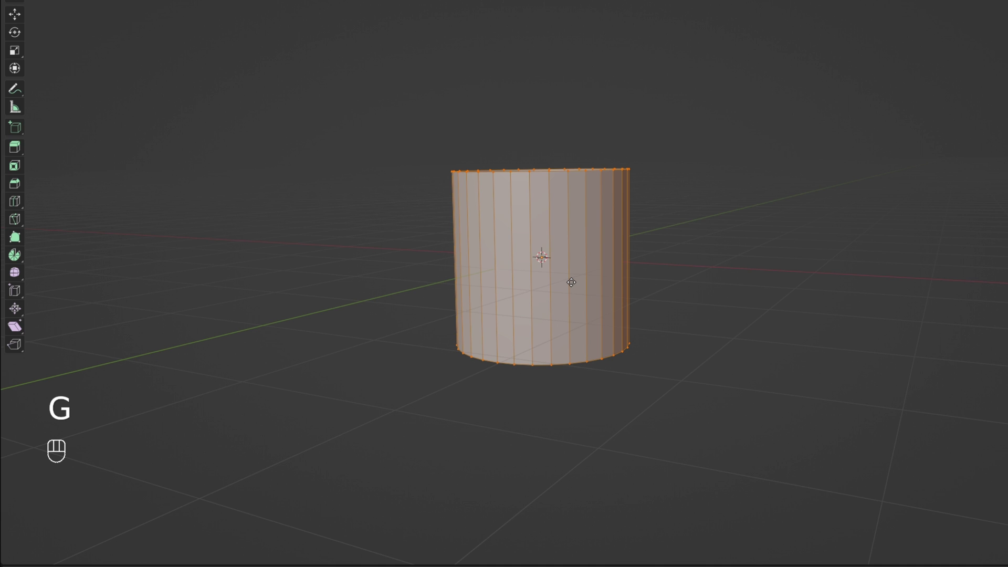
key("z")
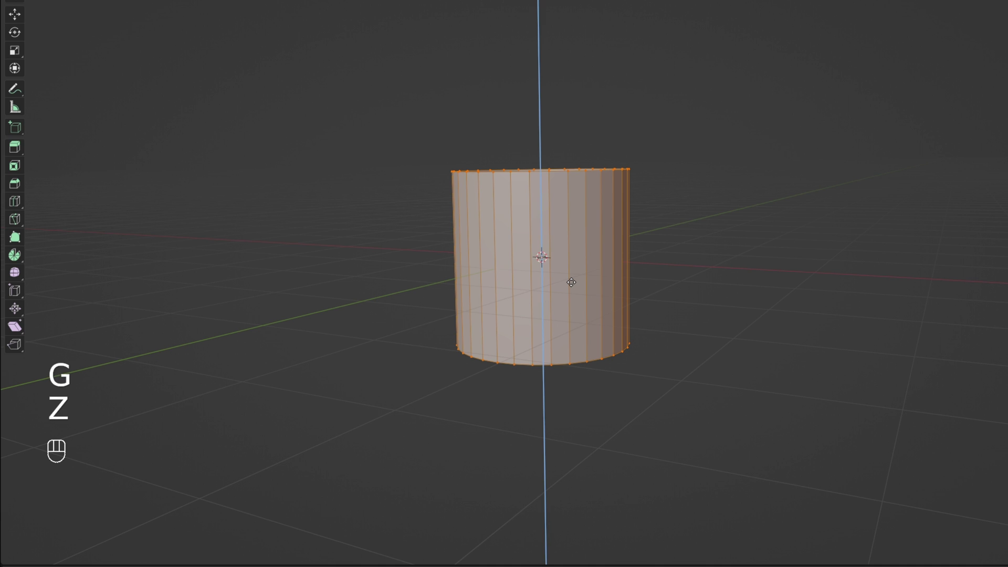
key("1")
key("KP_Enter")
key("Tab")
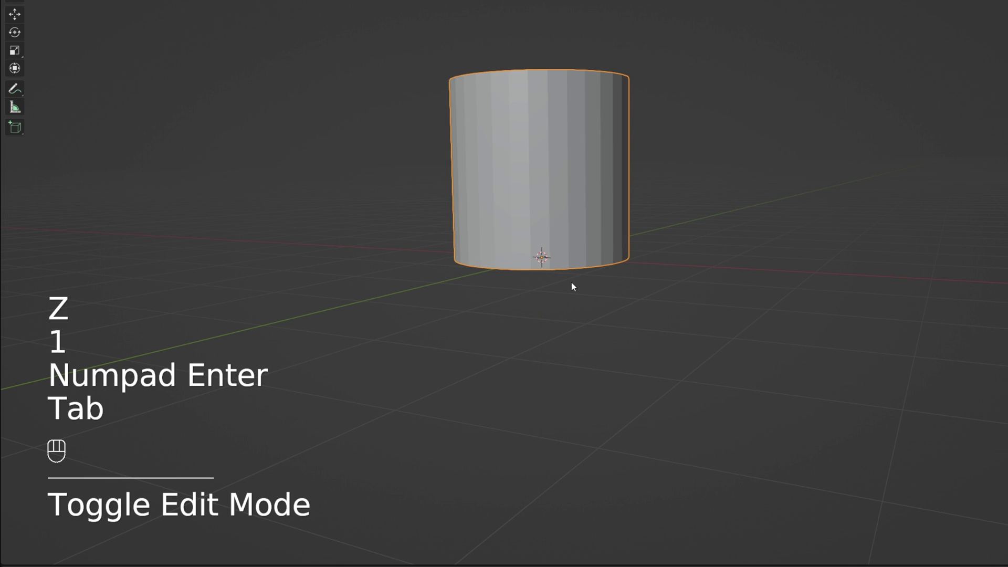
middle_click_drag(571, 282, 528, 291)
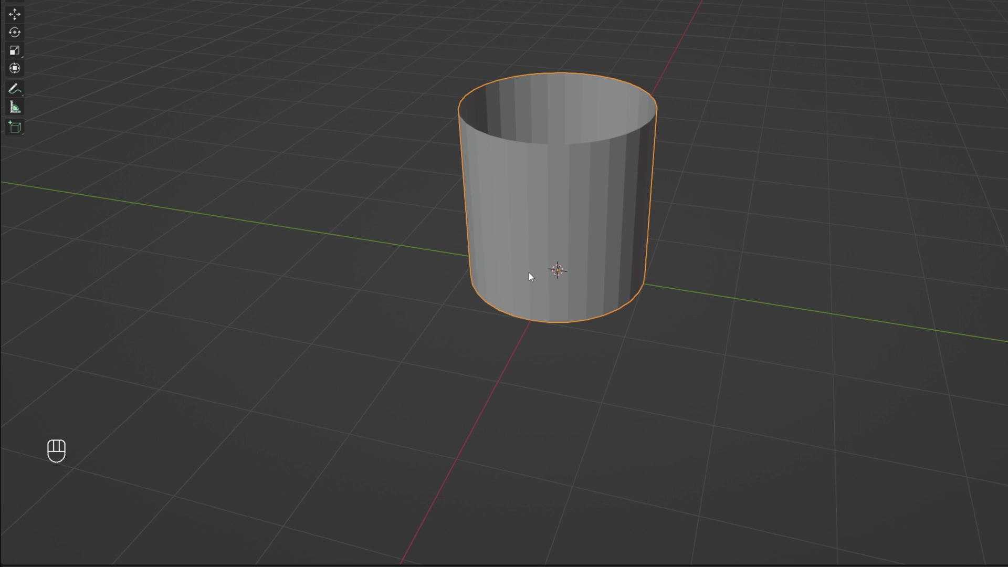
right_click(529, 277)
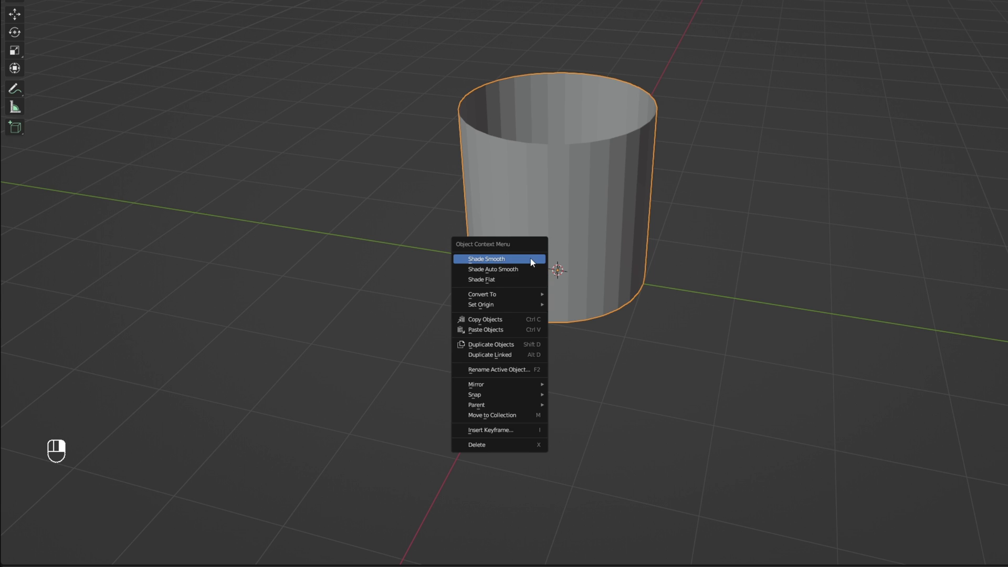
left_click(492, 259)
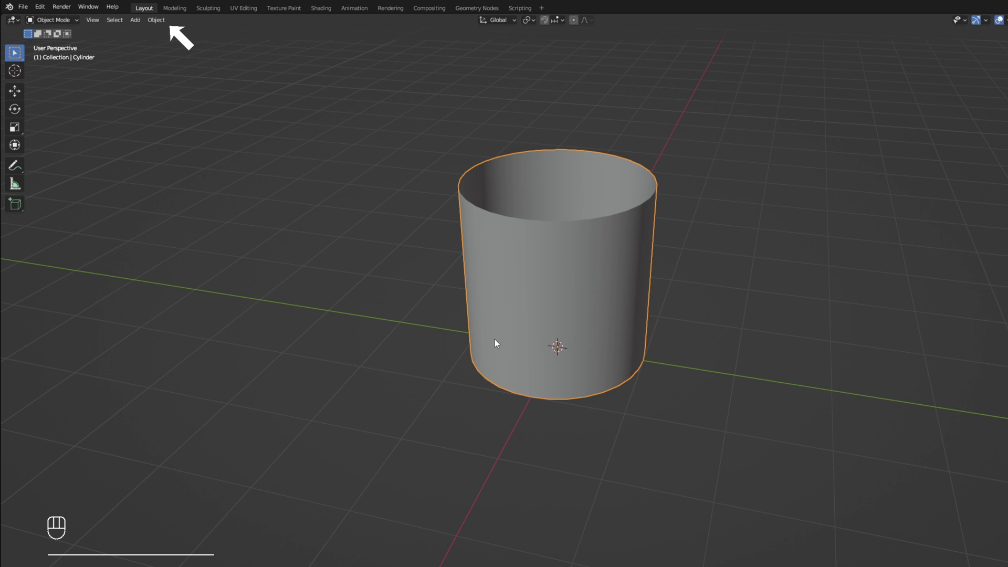
Step: Rename the cylinder object to Cylinder01
left_click(861, 274)
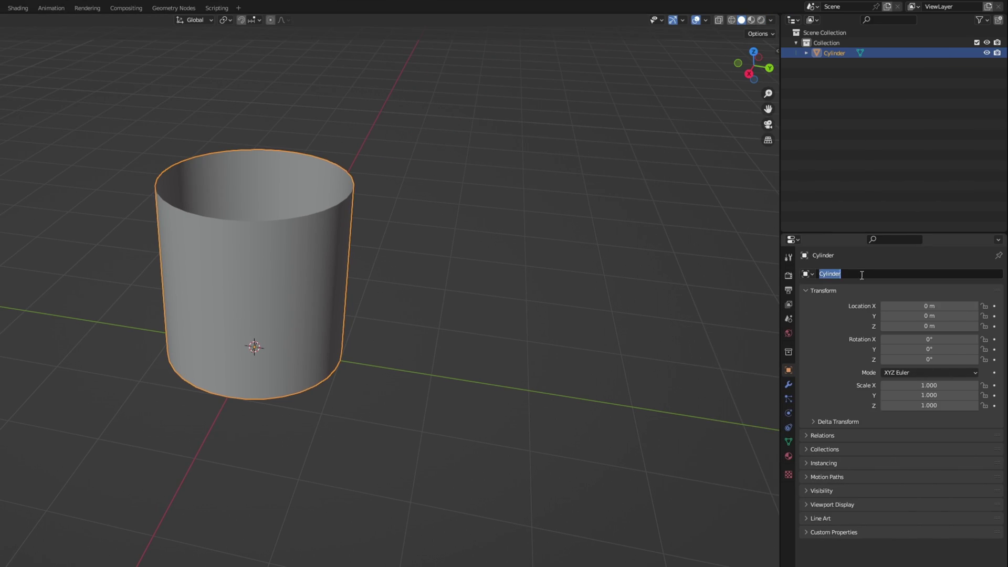
left_click(868, 274)
key("Return")
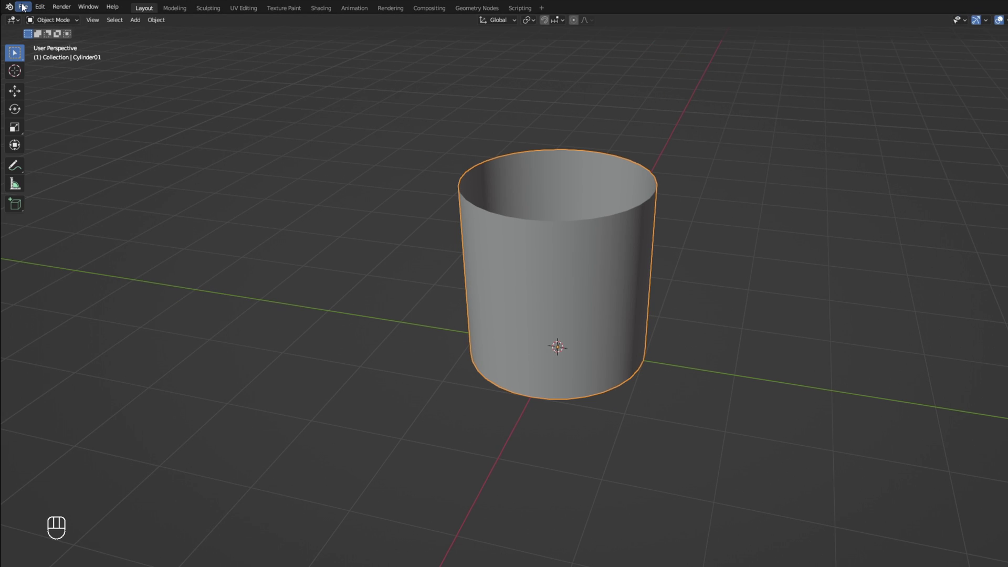
Step: Export the selected cylinder as Cylinder01.fbx into Content/AnimeWaterSplash/Models
left_click(23, 6)
mouse_move(53, 146)
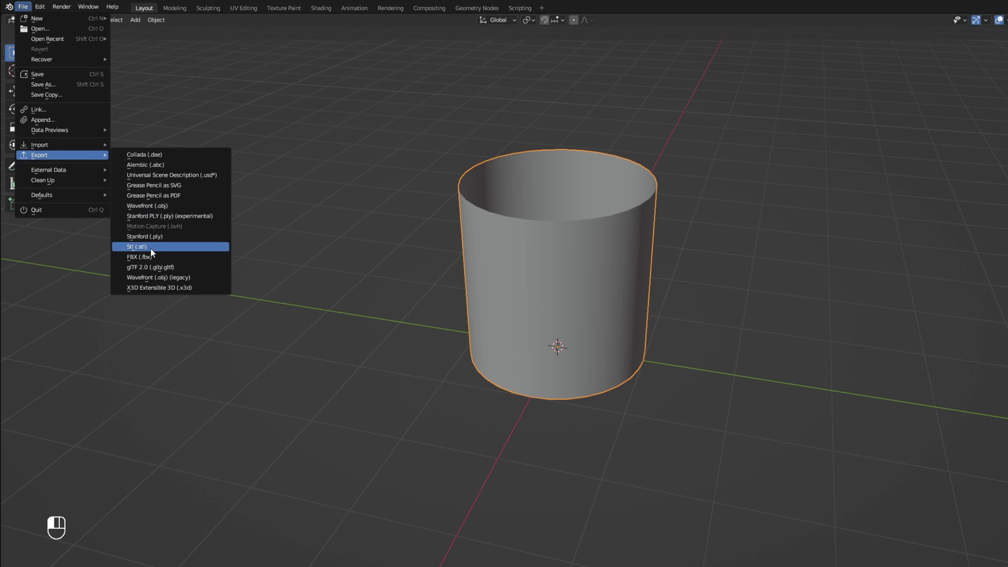
left_click(131, 257)
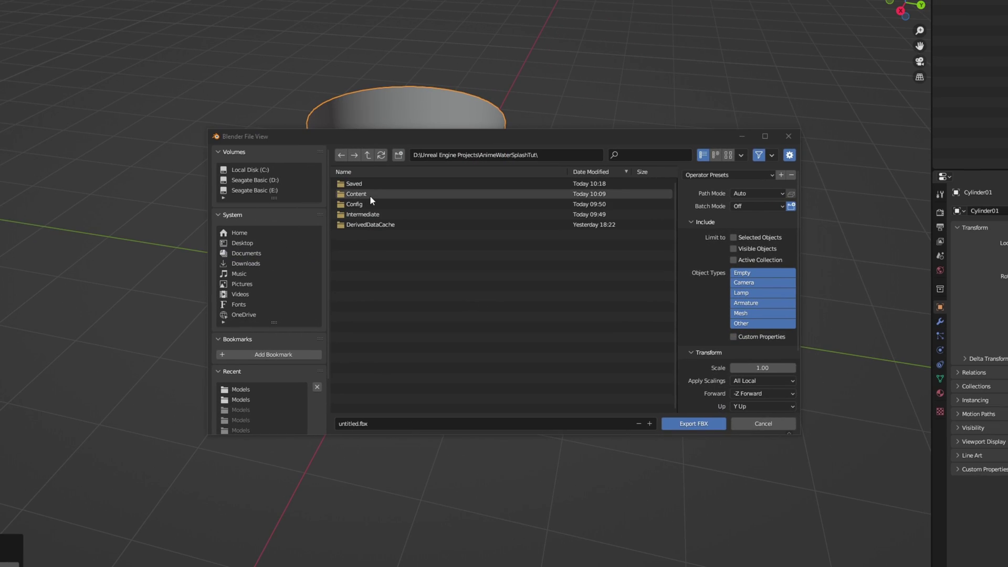
double_click(371, 194)
double_click(391, 185)
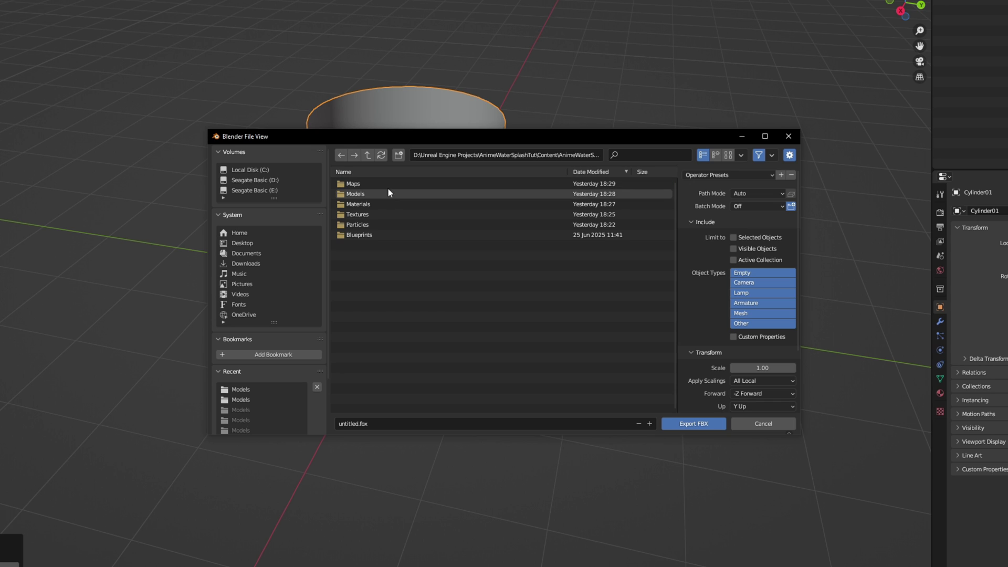
double_click(376, 196)
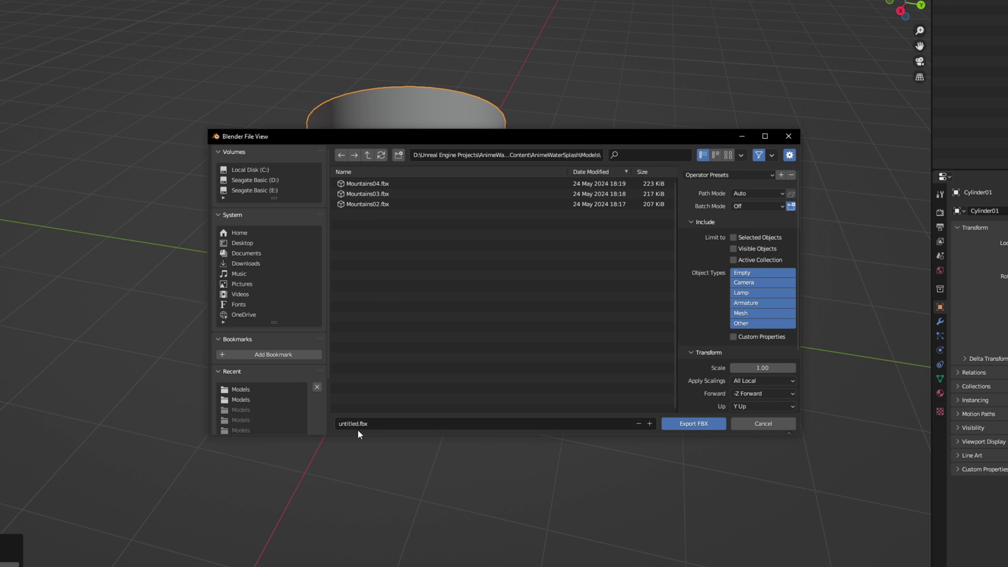
left_click_drag(356, 424, 330, 422)
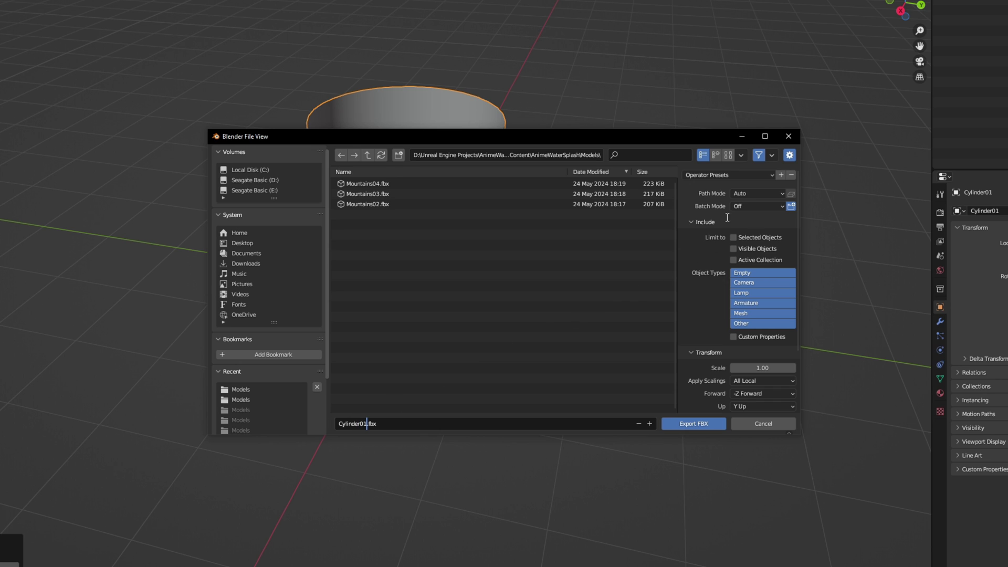
left_click(735, 238)
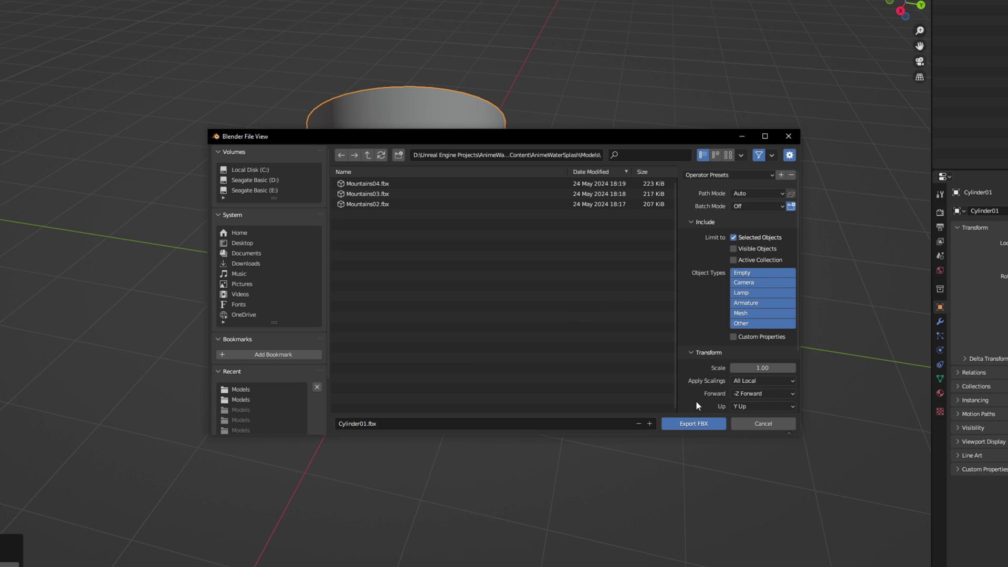
left_click(689, 424)
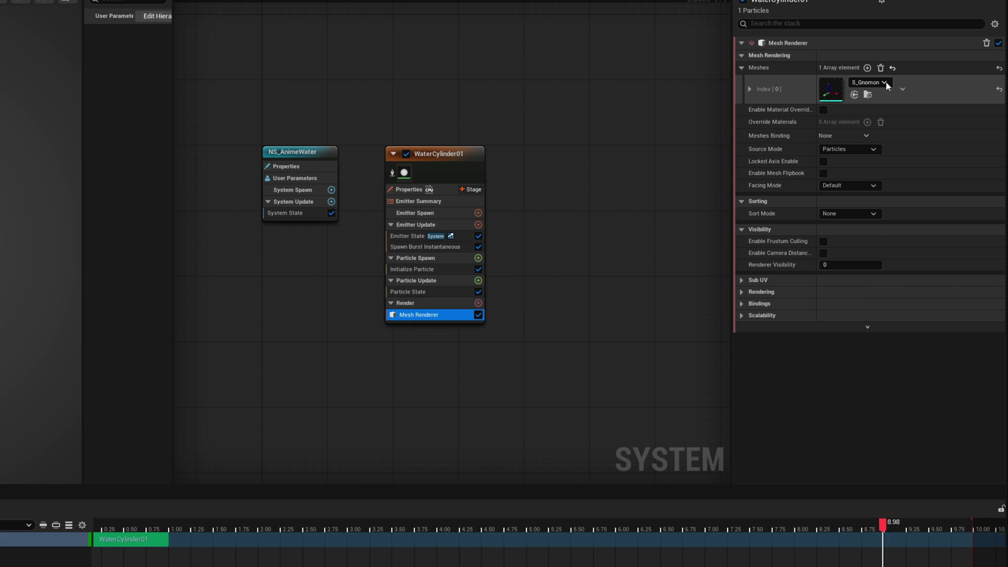
Step: Set Cylinder01 as the Mesh Renderer's mesh
left_click(886, 82)
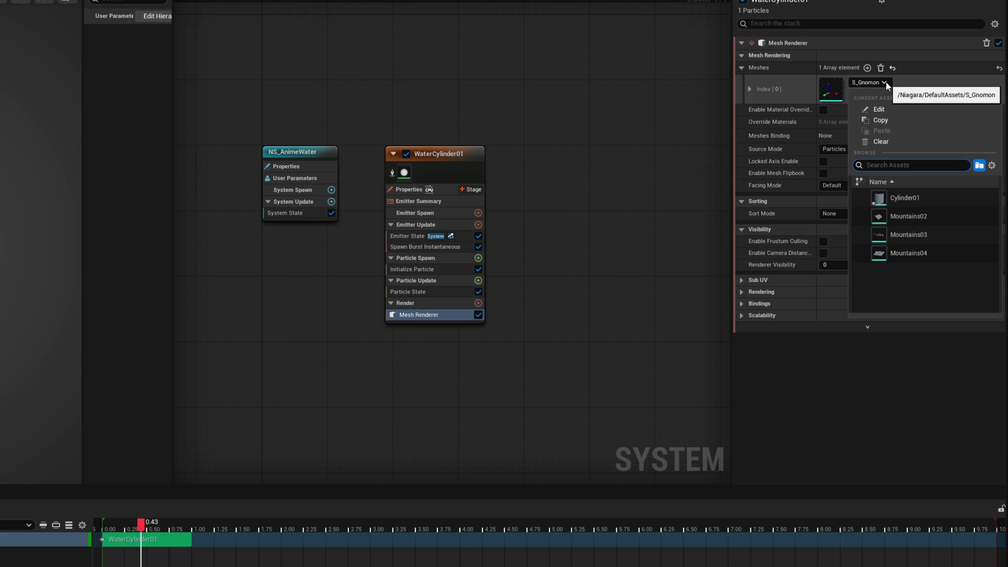
left_click(915, 196)
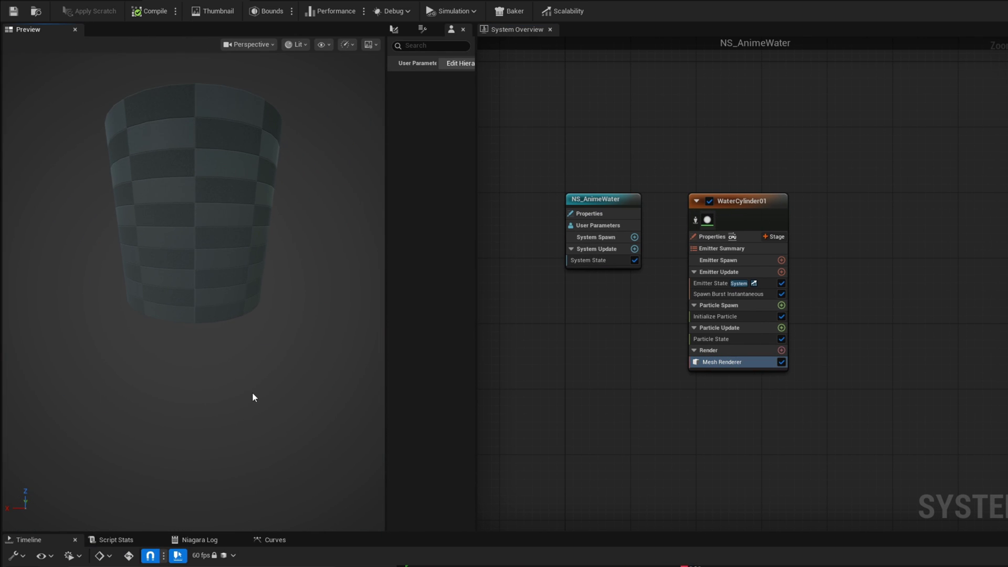
right_click_drag(253, 397, 137, 361)
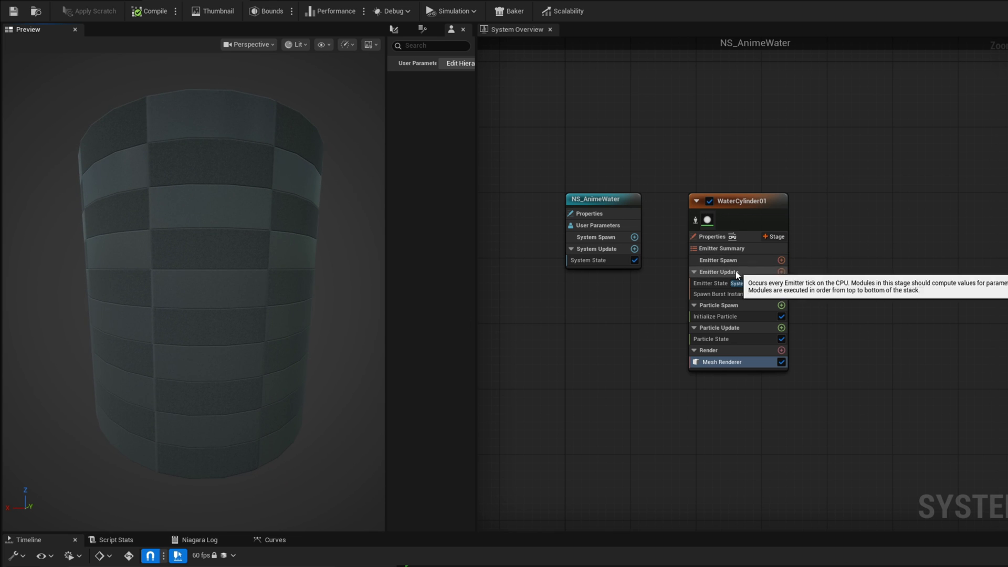
Step: In Initialize Particle, set Lifetime 5.1 and Non-Uniform mesh scale 0.5, 0.5, 5.0
left_click(716, 316)
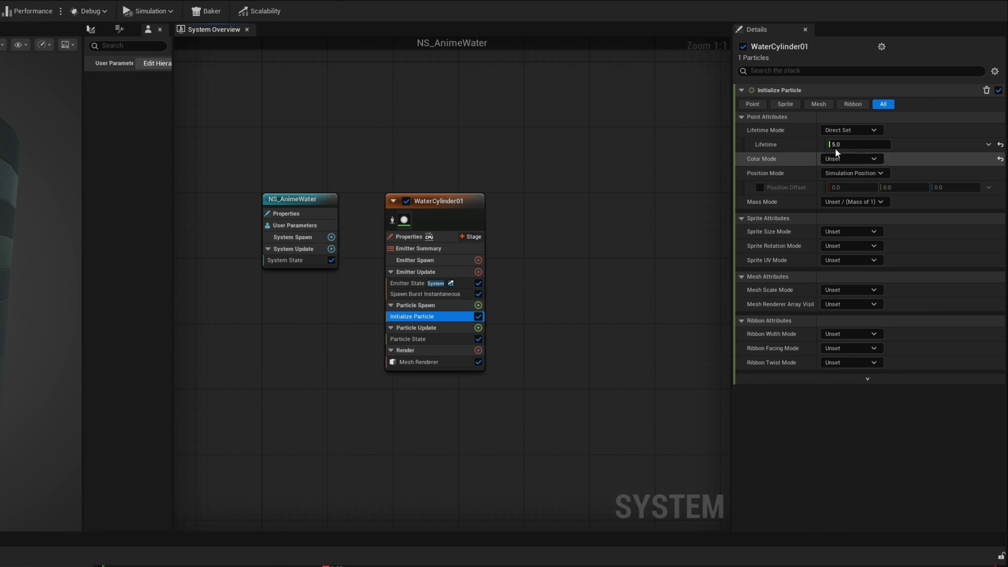
left_click(850, 144)
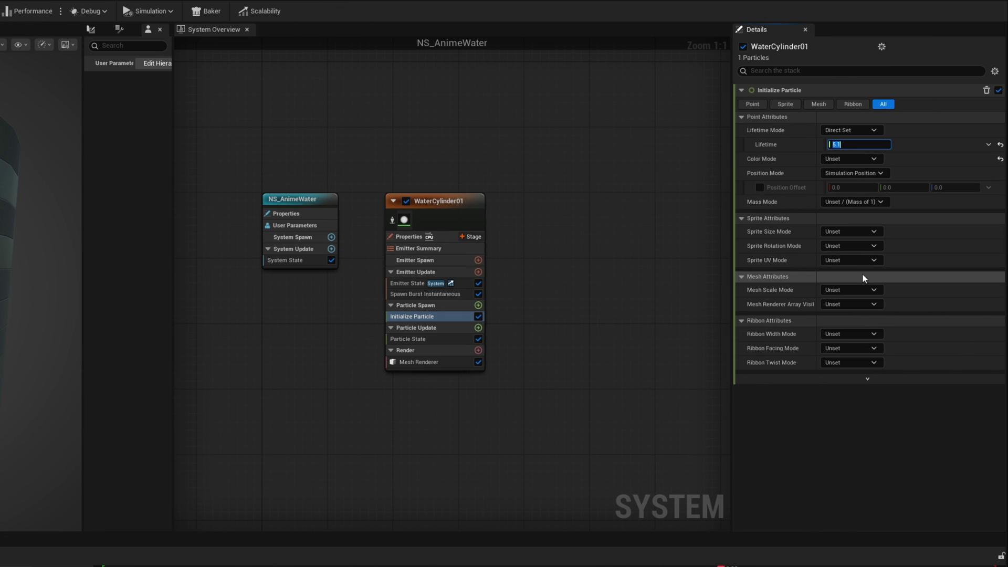
left_click(855, 289)
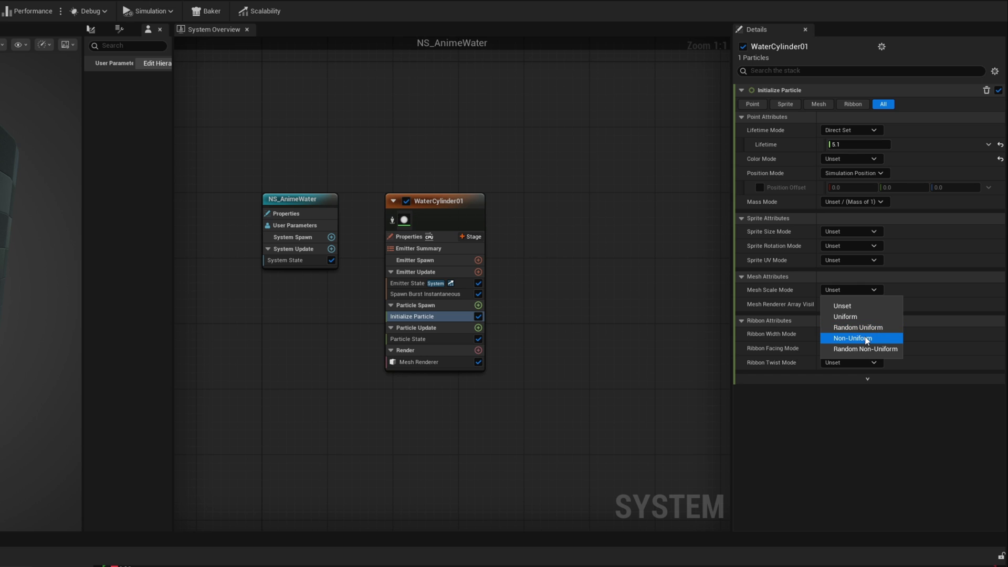
left_click(866, 340)
left_click(852, 304)
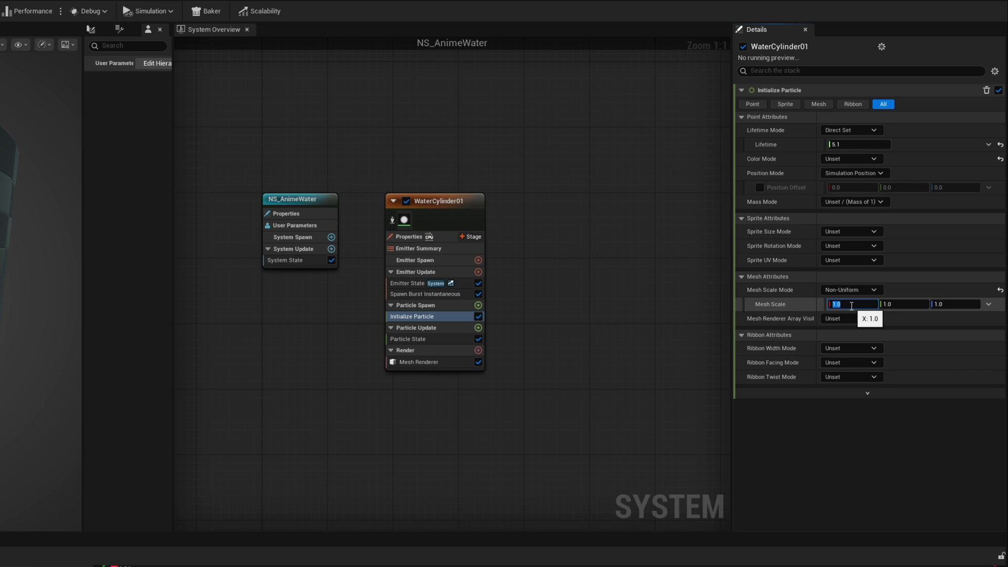
type("0.5")
key("Tab")
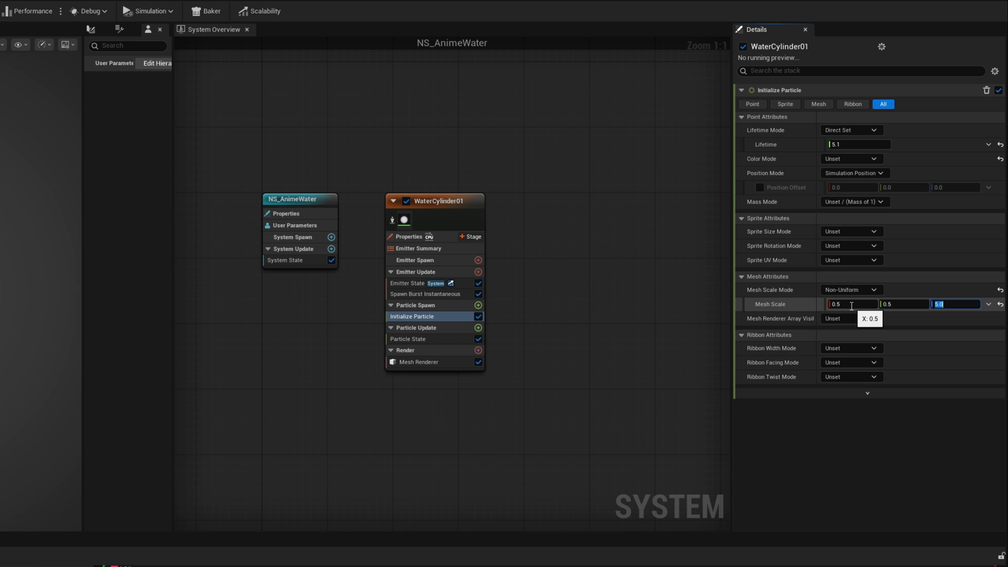
key("Return")
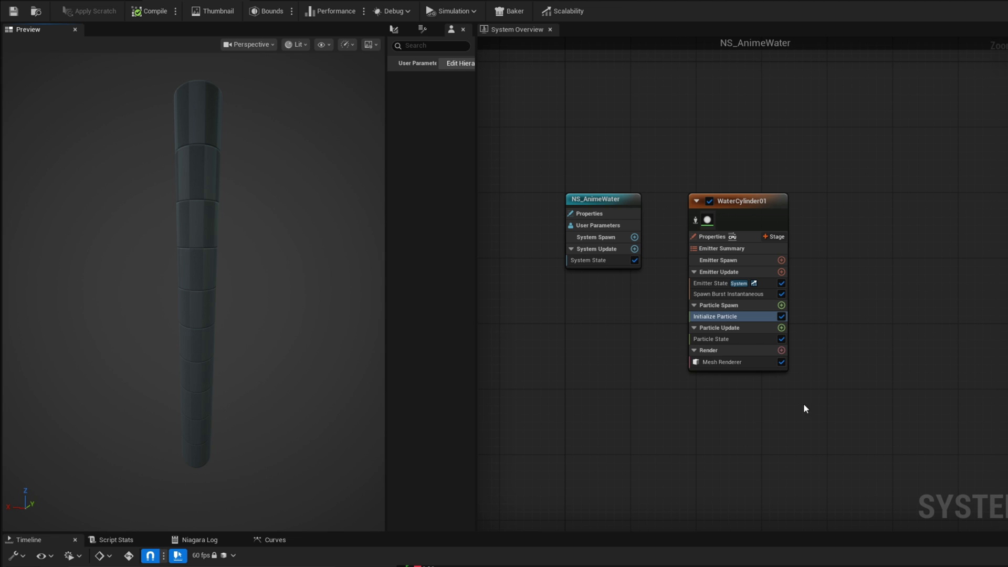
Step: Enable Material Override on the Mesh Renderer and add one empty override material slot
left_click(747, 363)
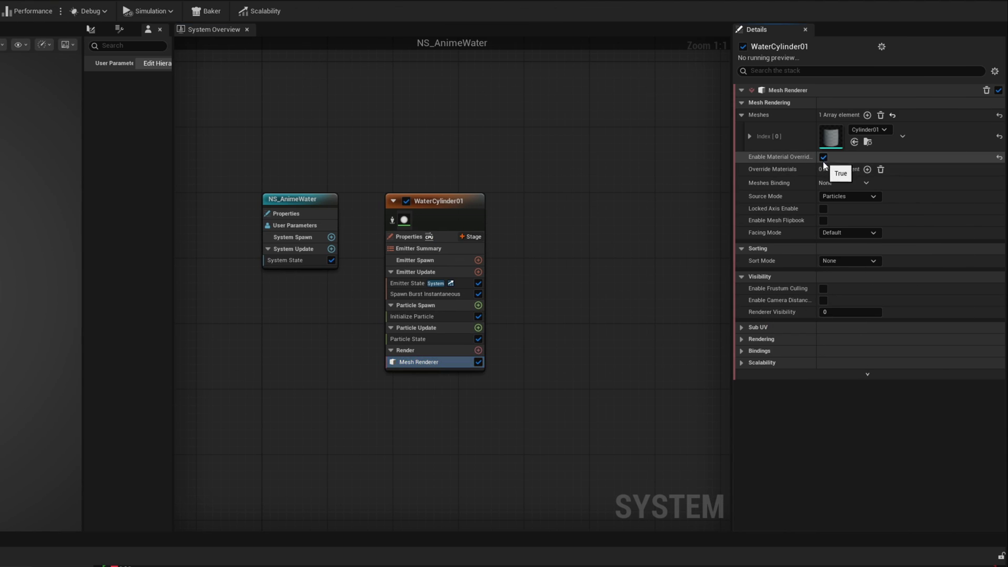
left_click(867, 169)
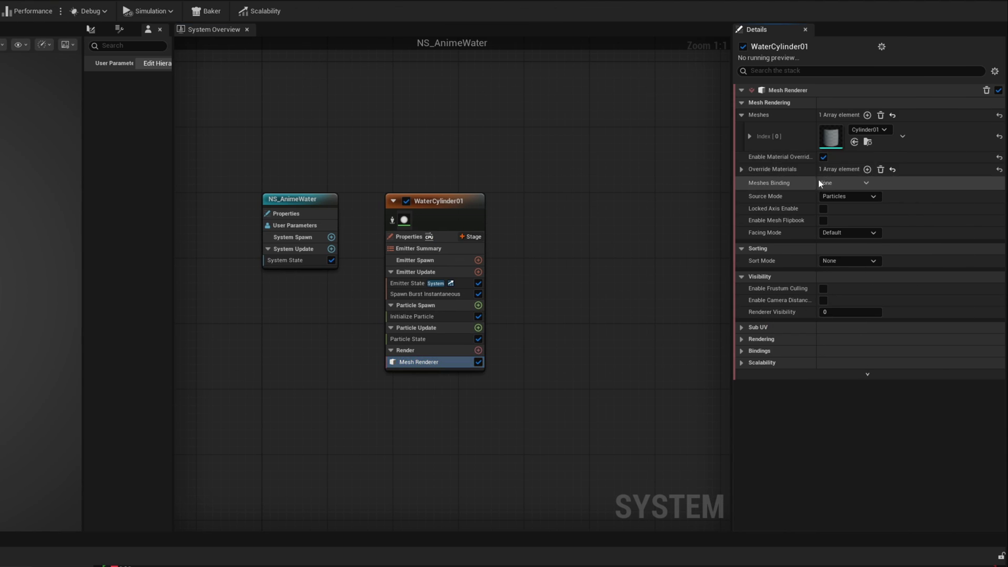
left_click(742, 170)
left_click(749, 184)
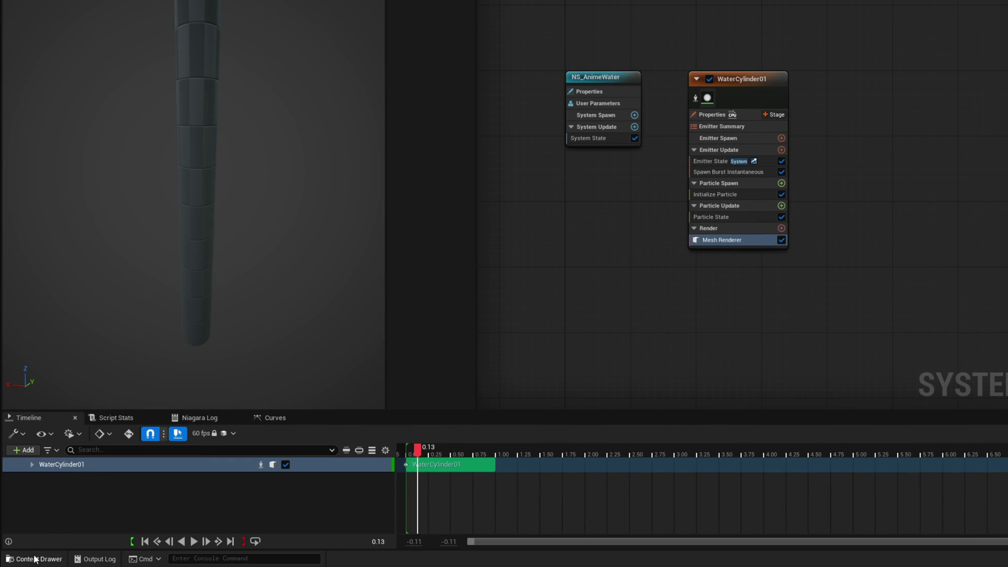
left_click(27, 558)
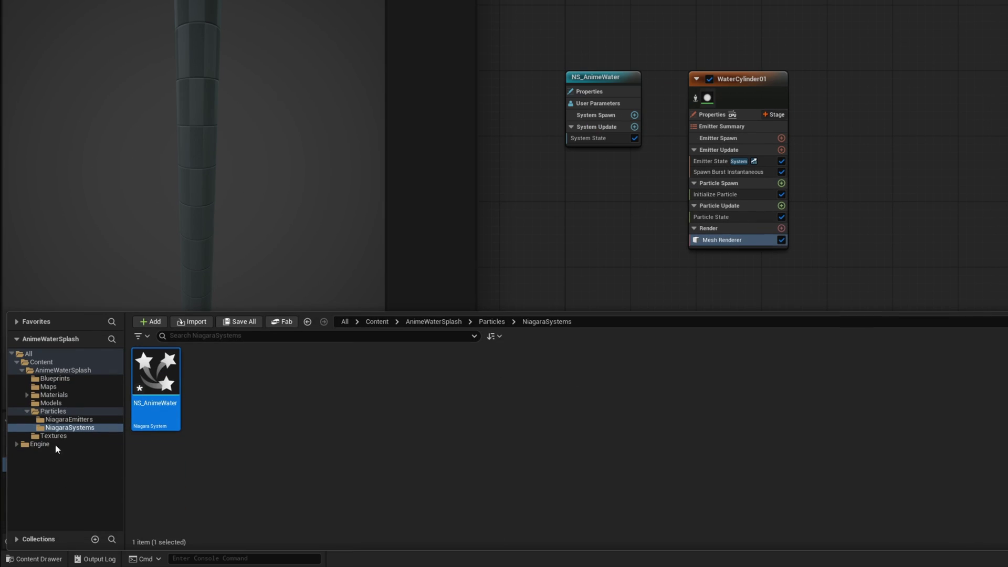
Step: Create a material named M_SolidColor in Materials/Originals and open it
left_click(60, 395)
double_click(150, 383)
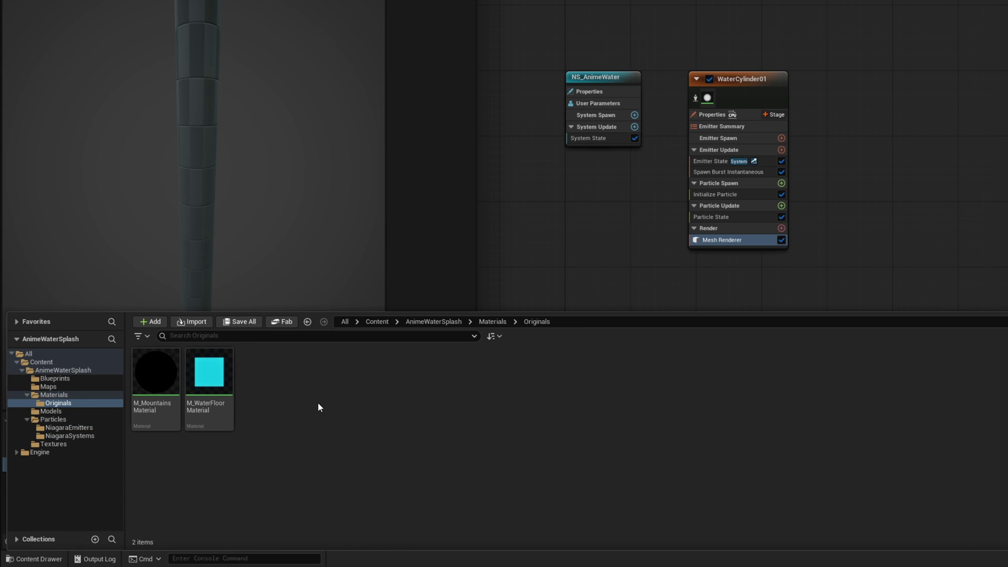
right_click(357, 387)
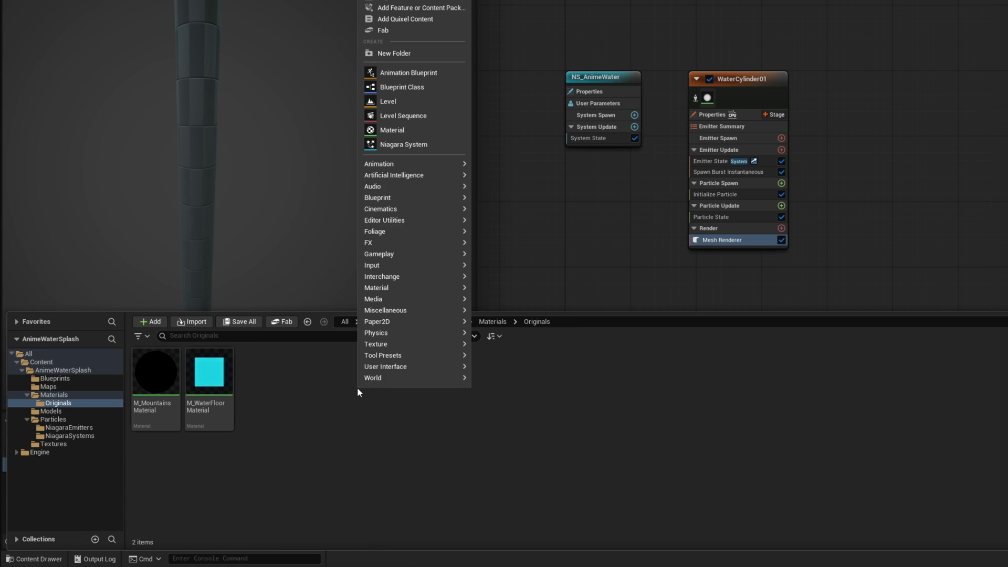
left_click(428, 129)
type("M_")
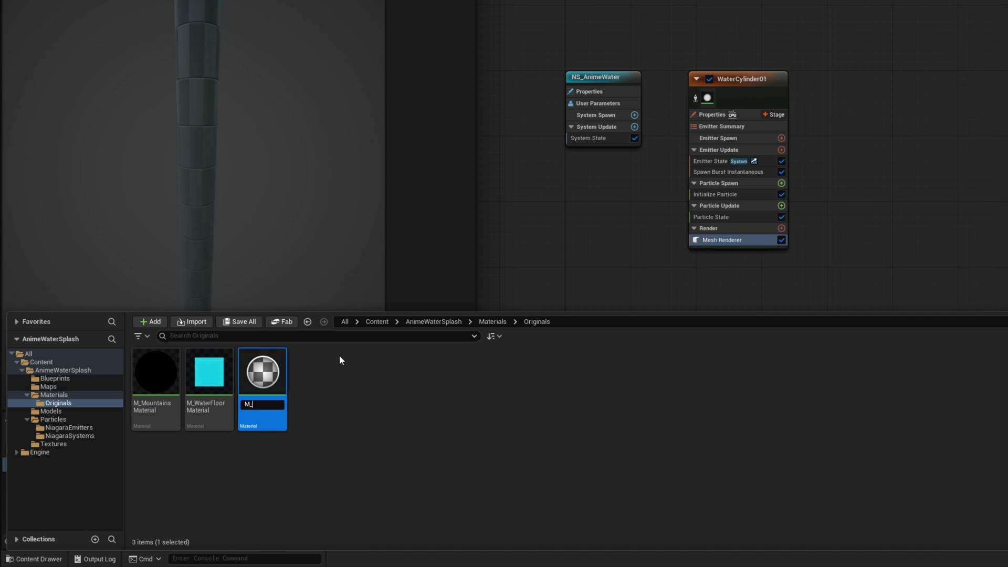
type("SolidColor")
key("Return")
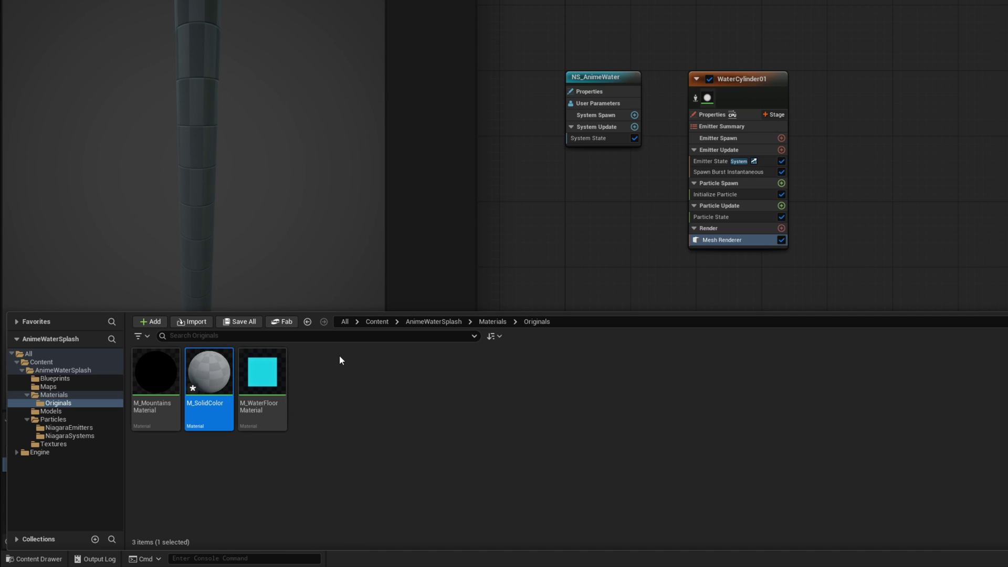
key("Return")
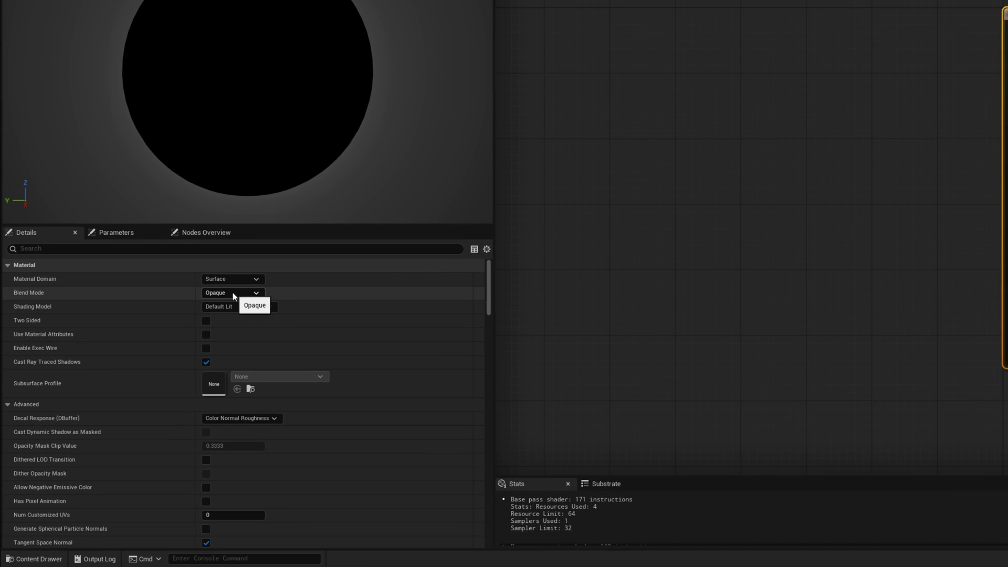
Step: Make M_SolidColor Translucent and Unlit, driven by a Particle Color node
left_click(232, 293)
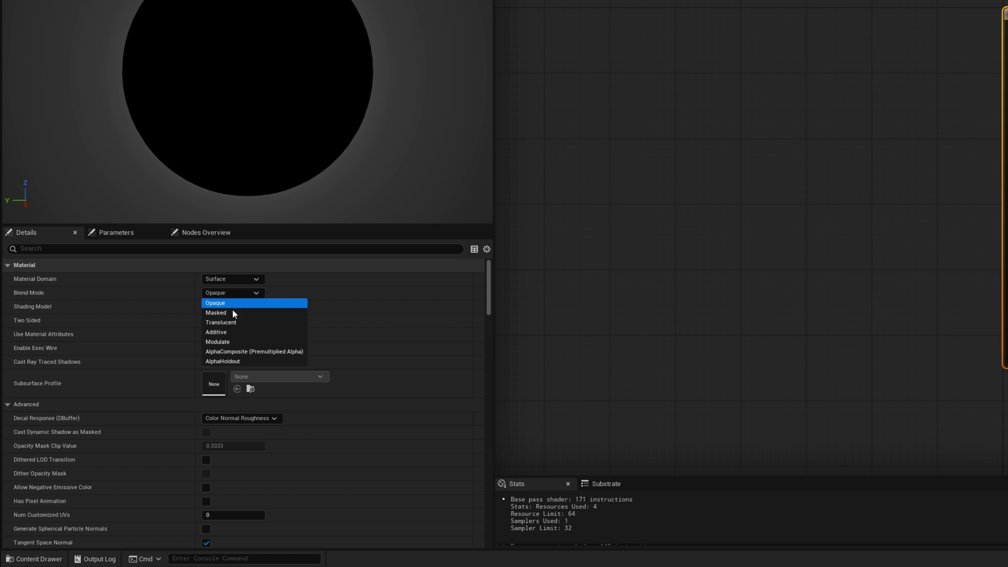
left_click(222, 322)
left_click(229, 307)
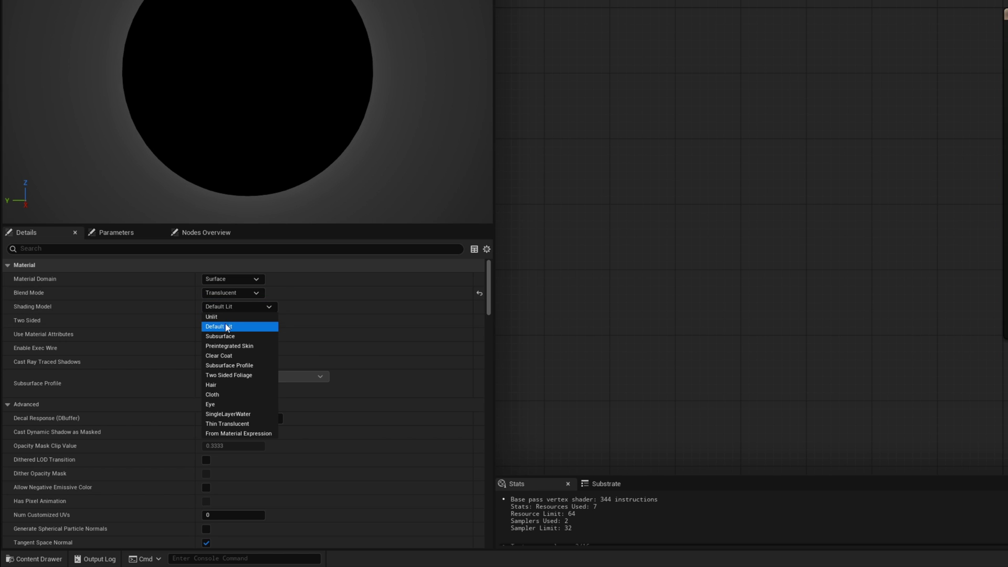
left_click(224, 317)
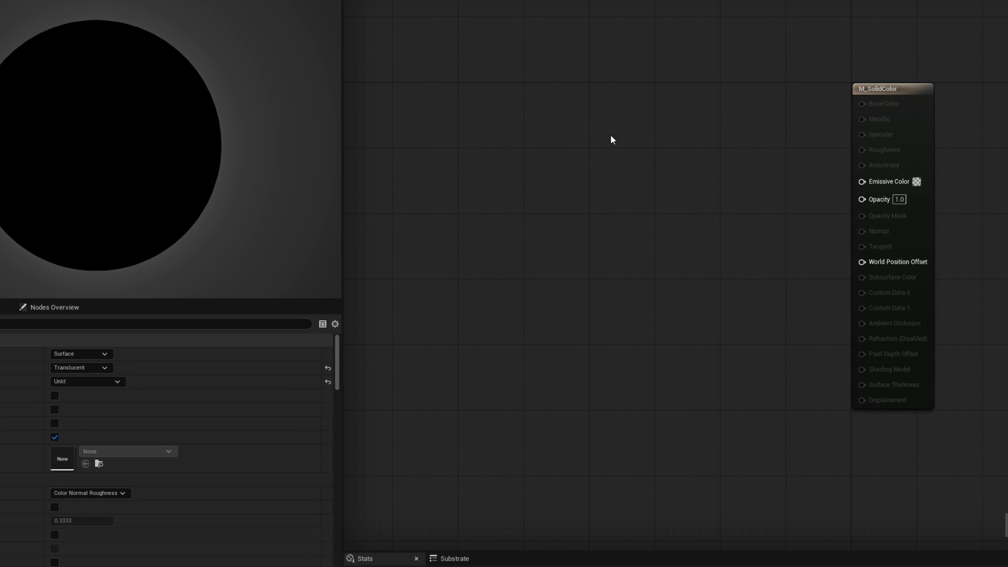
right_click(610, 139)
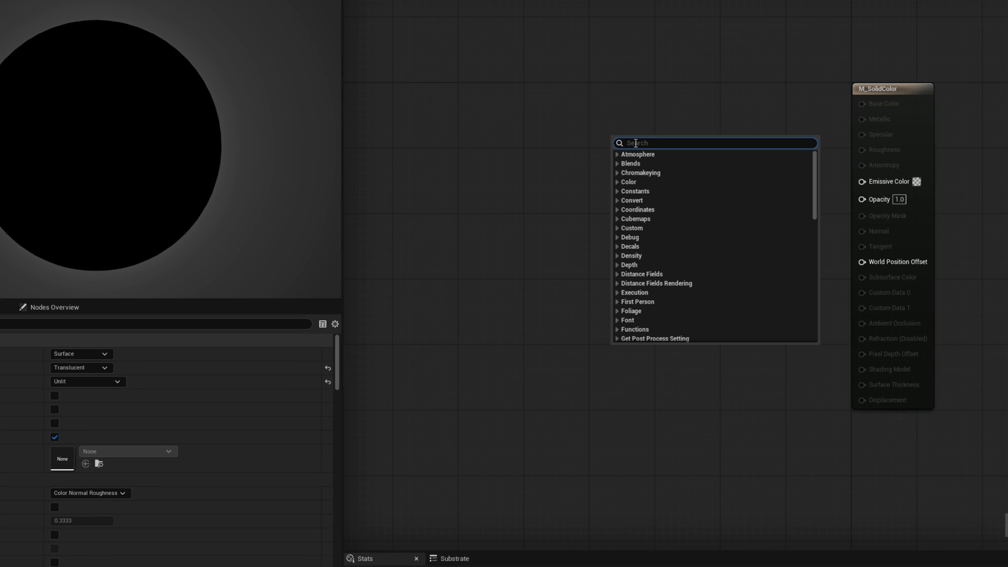
type("particle")
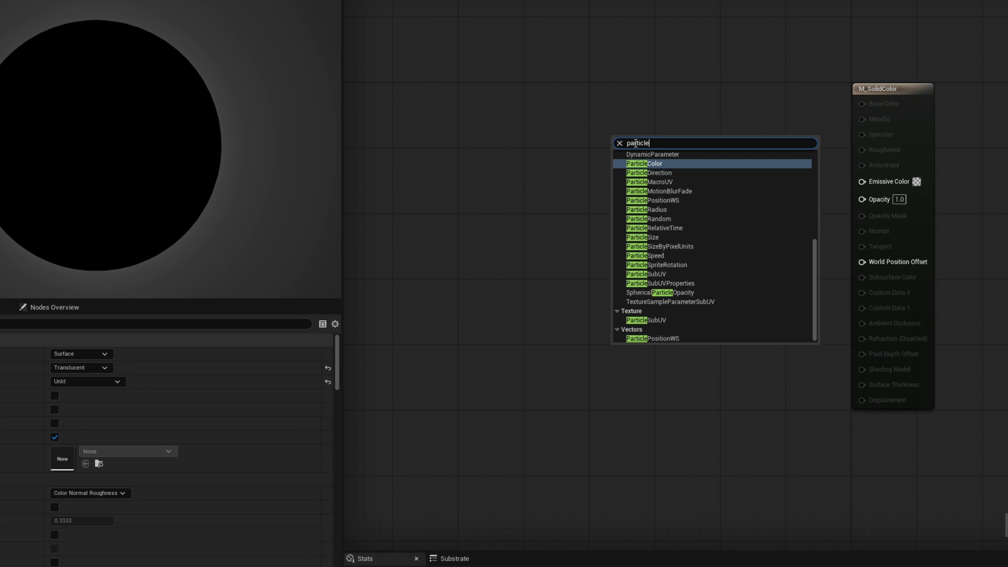
left_click(667, 163)
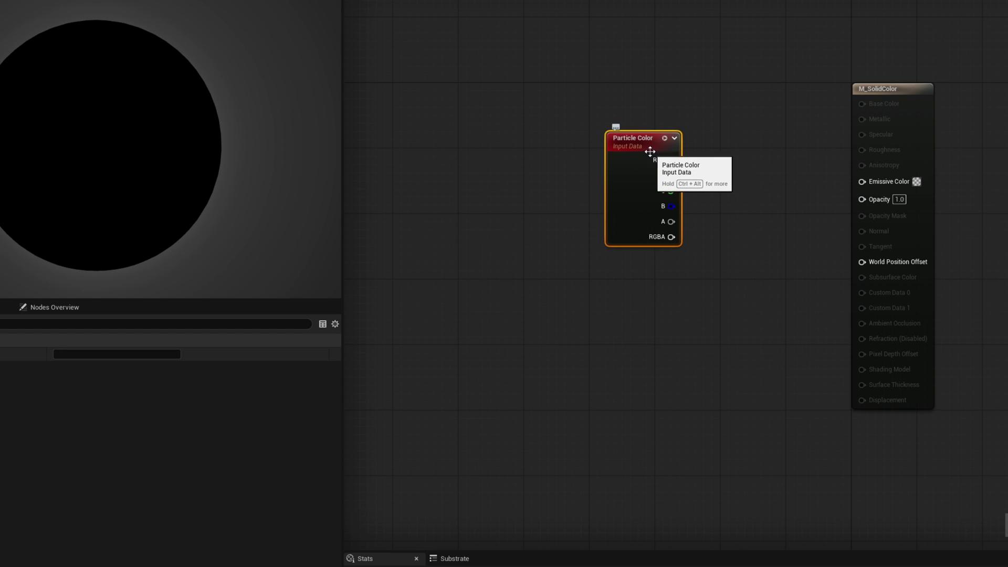
left_click_drag(660, 157, 861, 182)
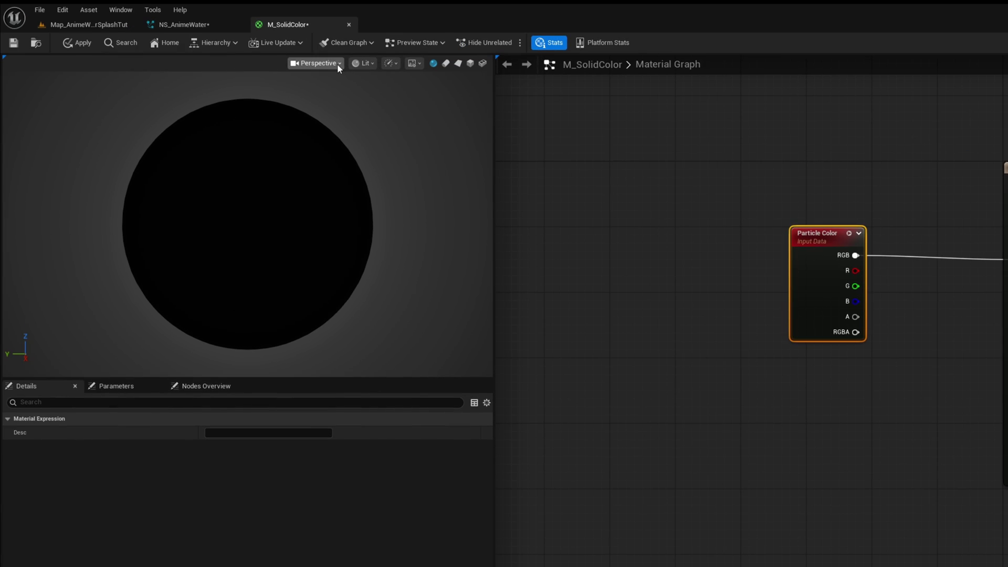
Step: Turn off preview auto exposure and assign M_SolidColor as WaterCylinder01's override material
left_click(337, 64)
left_click(324, 269)
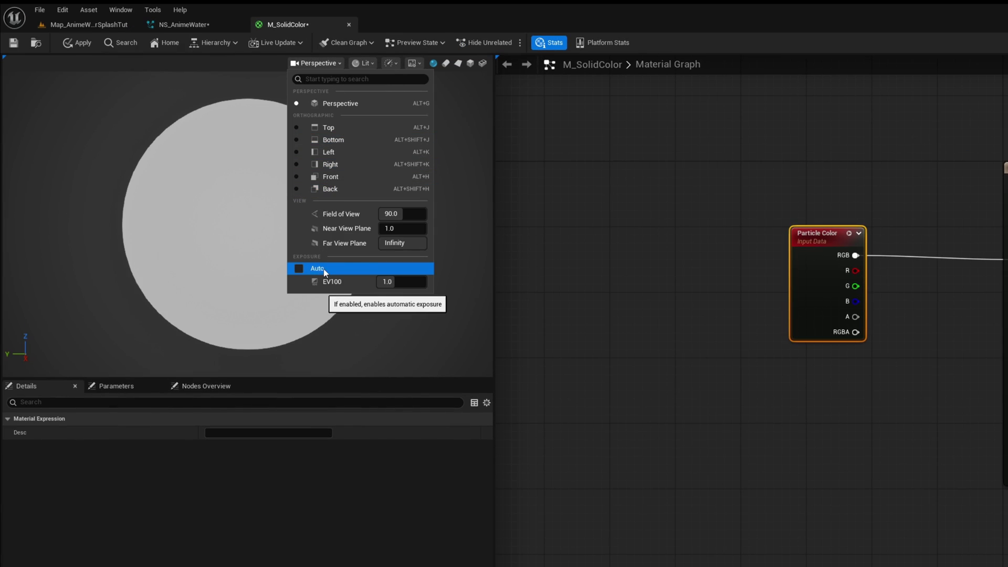
left_click(325, 64)
scroll(323, 194, "down", 2)
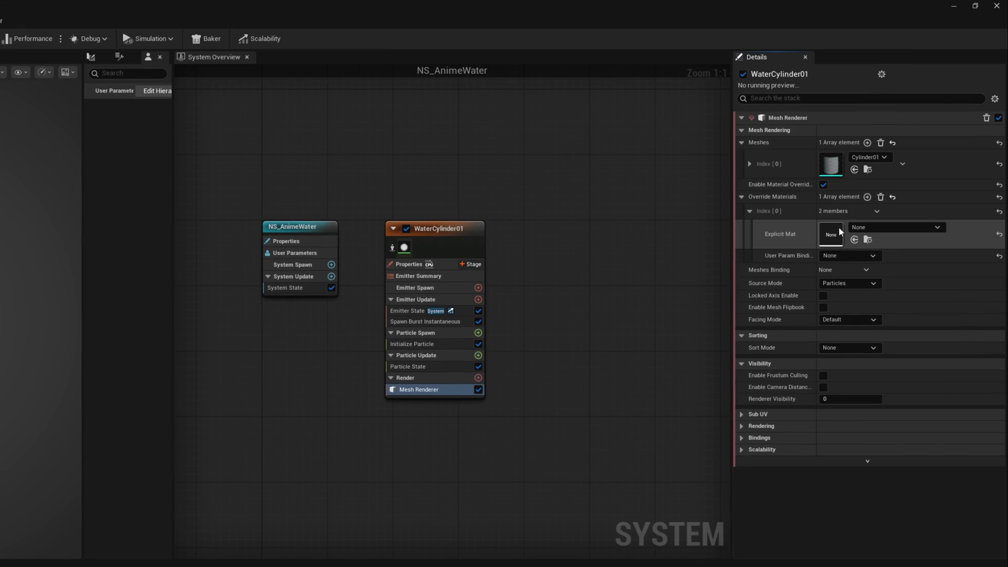
left_click(887, 226)
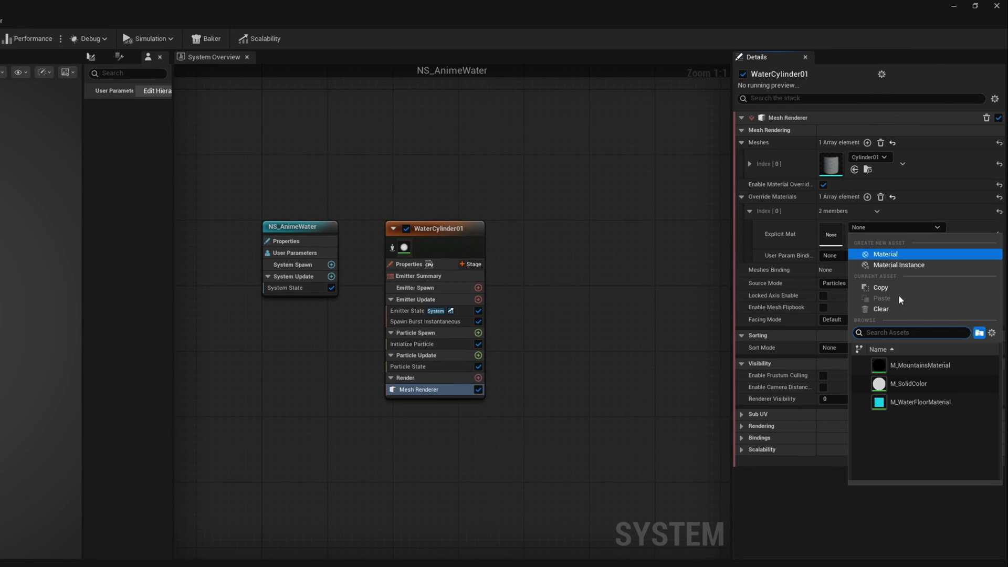
left_click(915, 383)
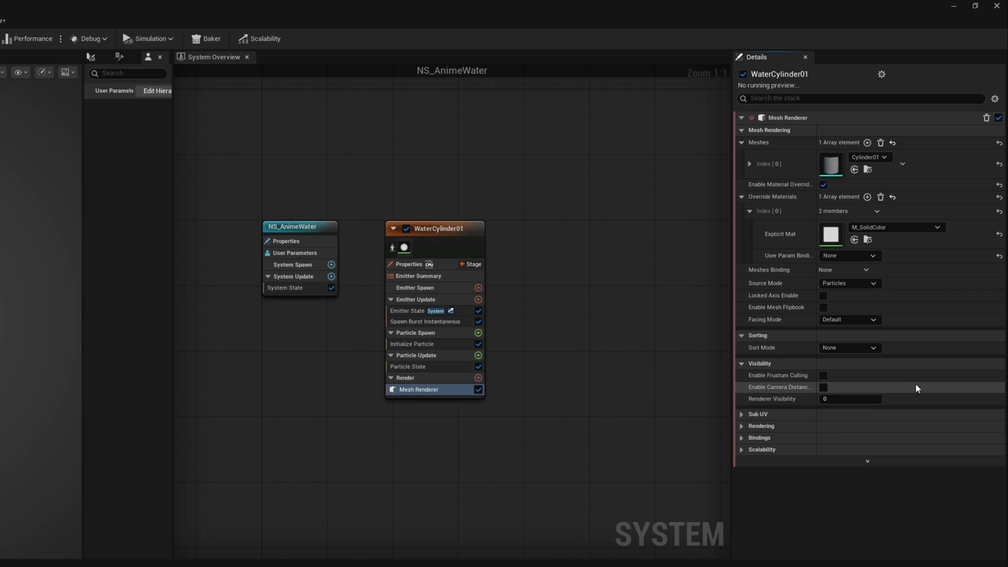
left_click(411, 345)
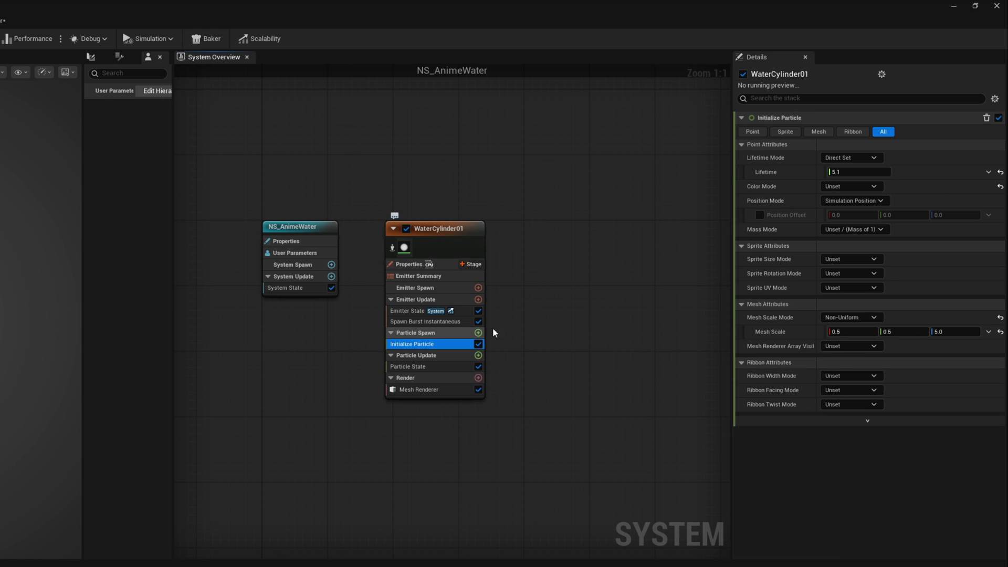
Step: Set the Initialize Particle colour to Direct Set sky blue (R 0, G 0.4, 00AAFFFF)
left_click(840, 186)
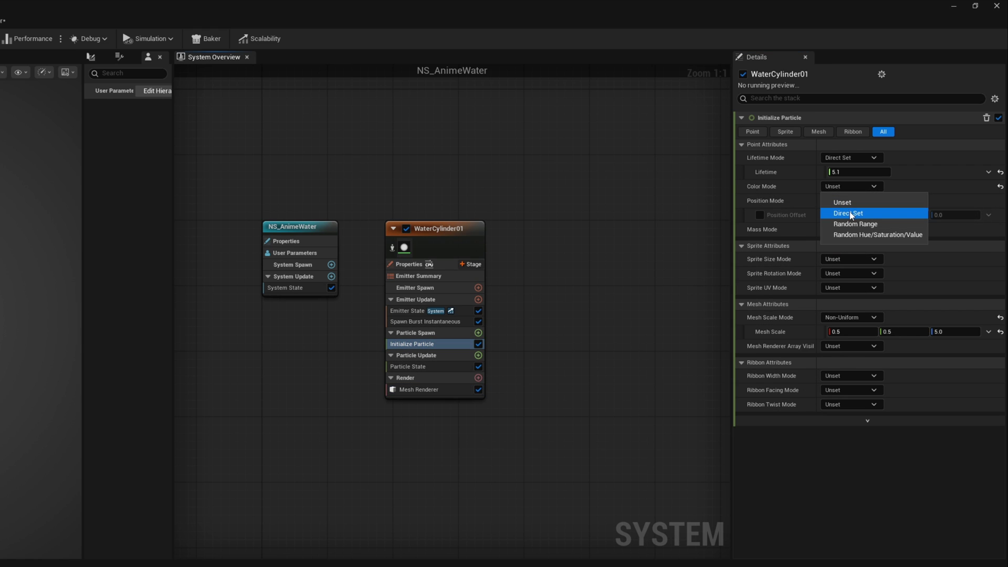
left_click(849, 212)
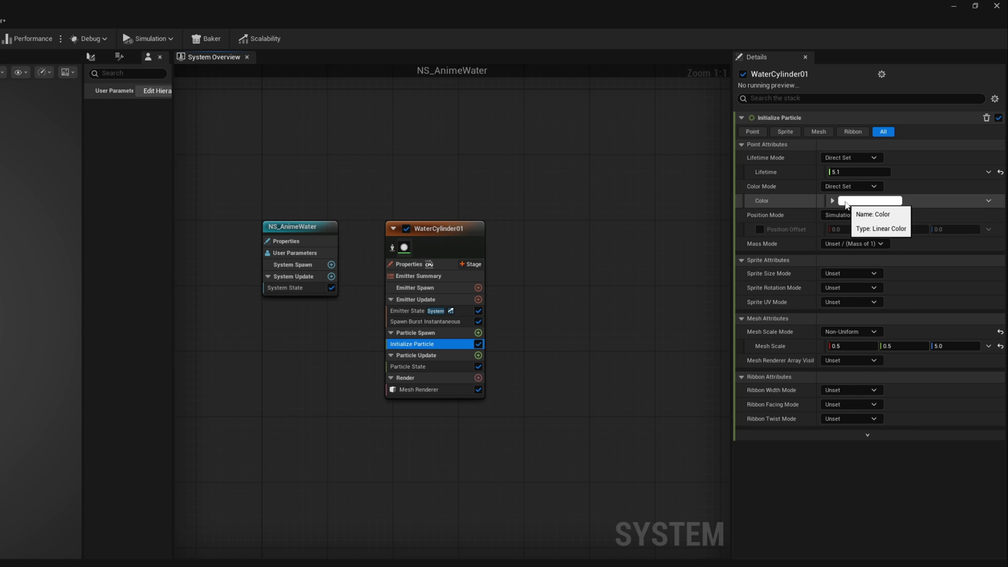
left_click(846, 202)
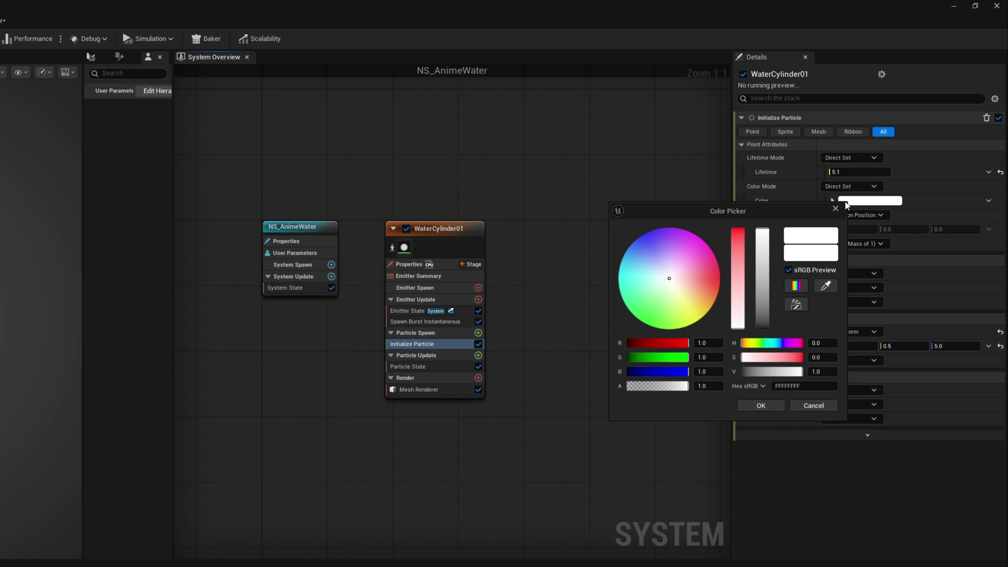
left_click(714, 341)
type("0")
key("Tab")
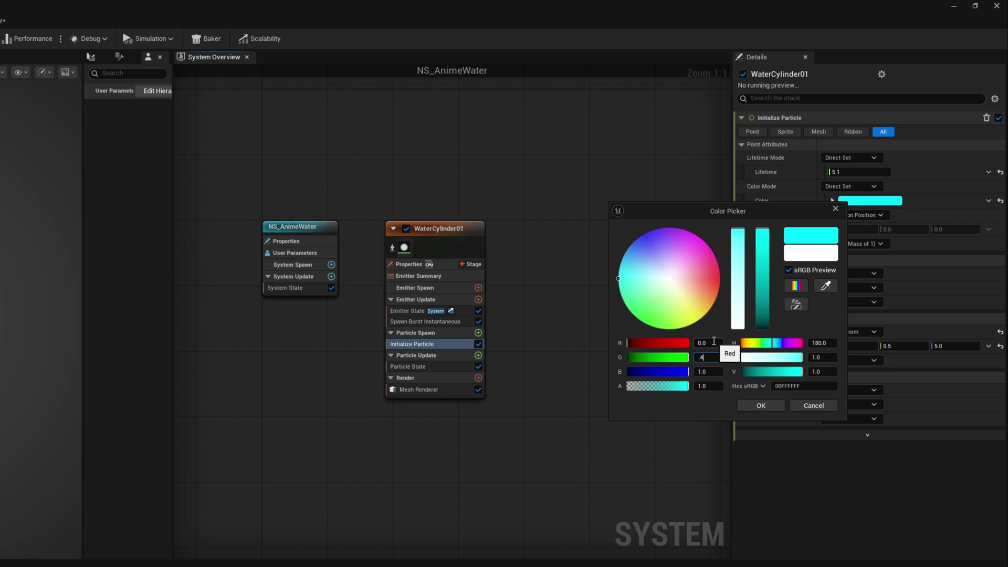
key("Return")
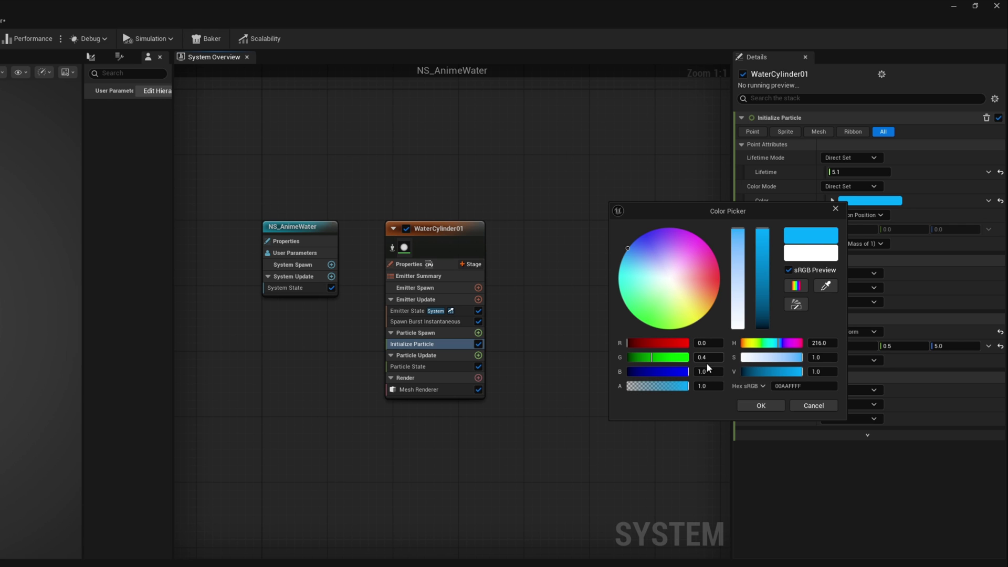
left_click(761, 405)
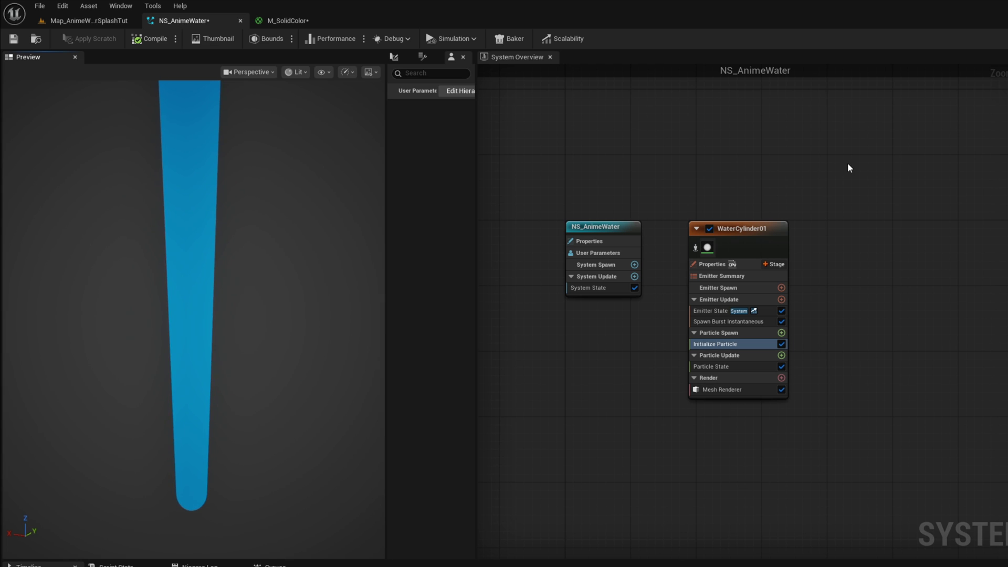
left_click(764, 233)
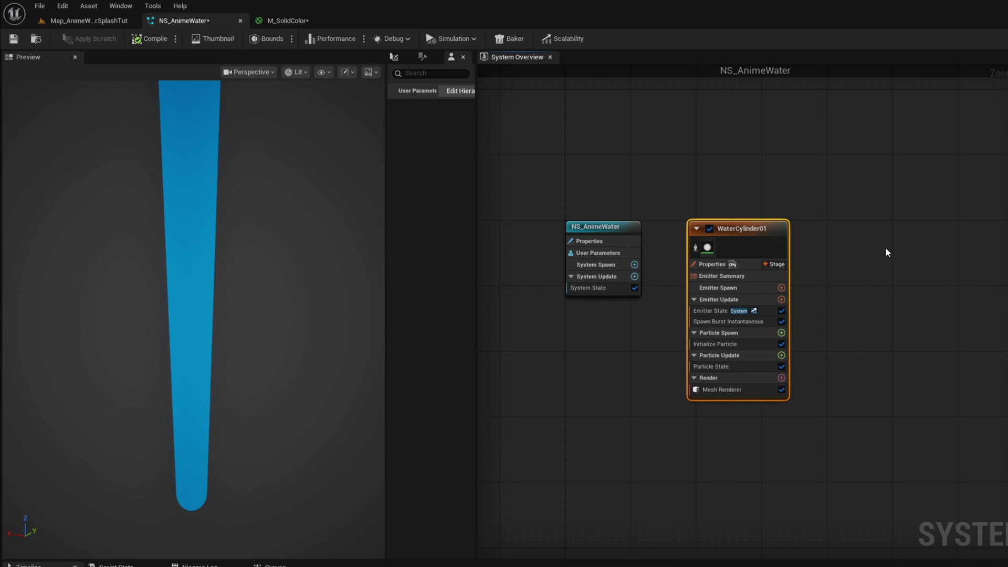
Step: Duplicate the WaterCylinder01 emitter and name the copy WaterCylinder02
key("ctrl+d")
left_click_drag(935, 254, 870, 231)
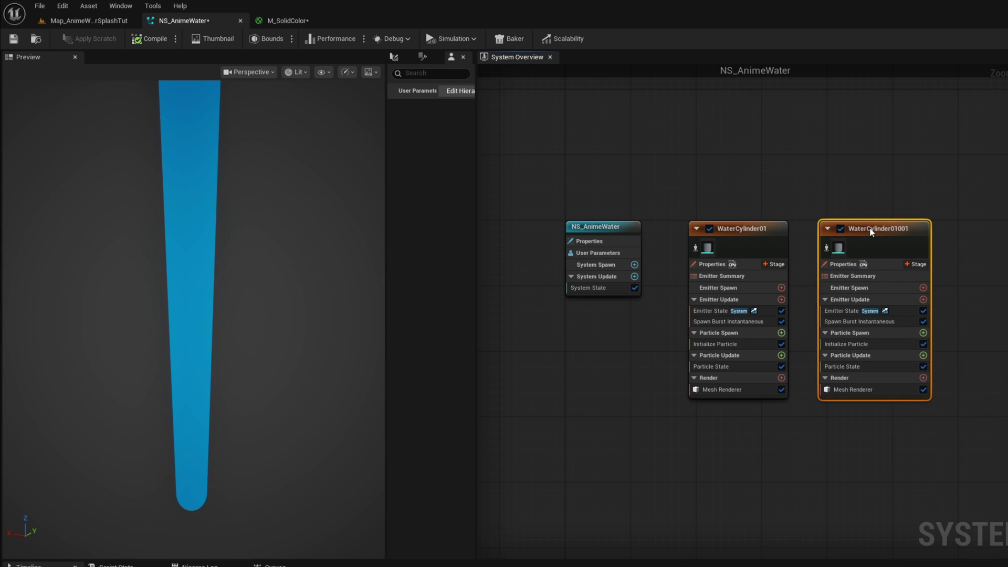
double_click(877, 229)
type("WaterCylinder02")
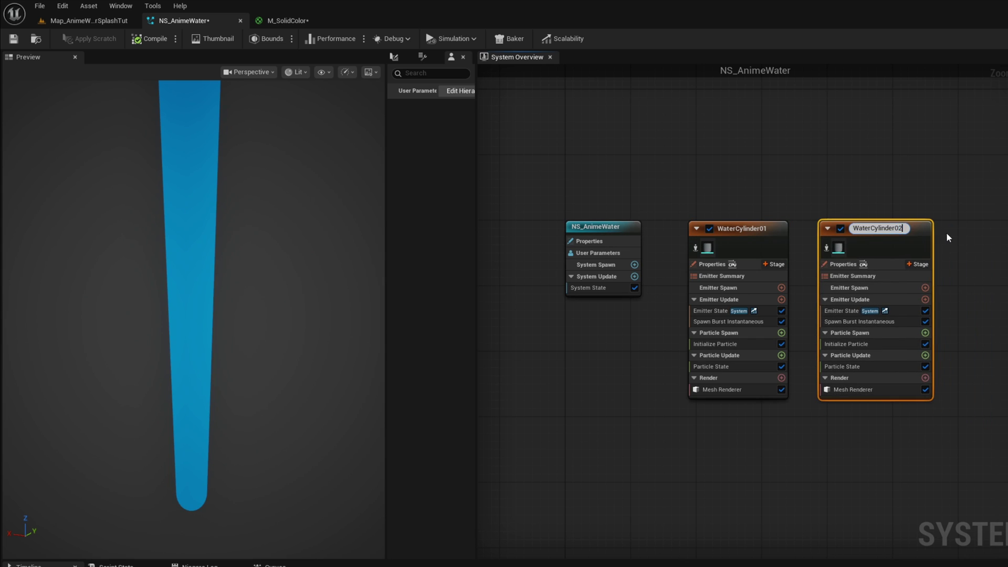
key("Return")
left_click(861, 390)
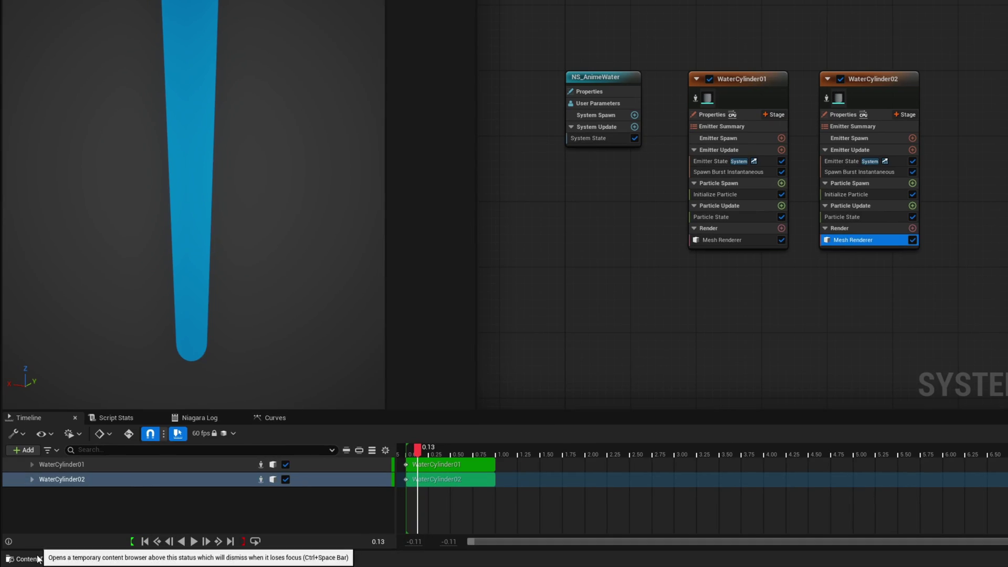
Step: Create a new material M_Erosion in Originals and open it in the material editor
left_click(32, 559)
right_click(368, 422)
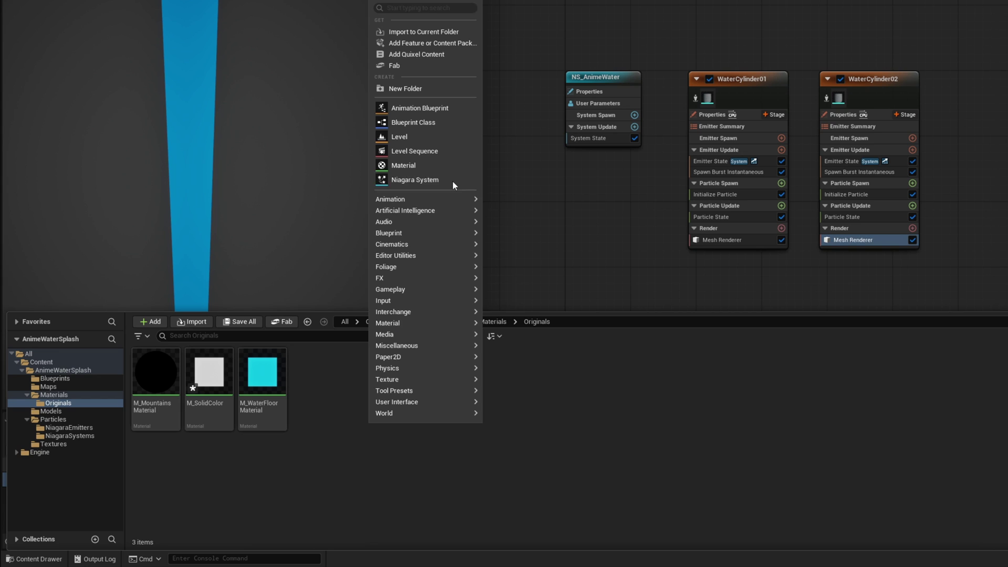
left_click(443, 166)
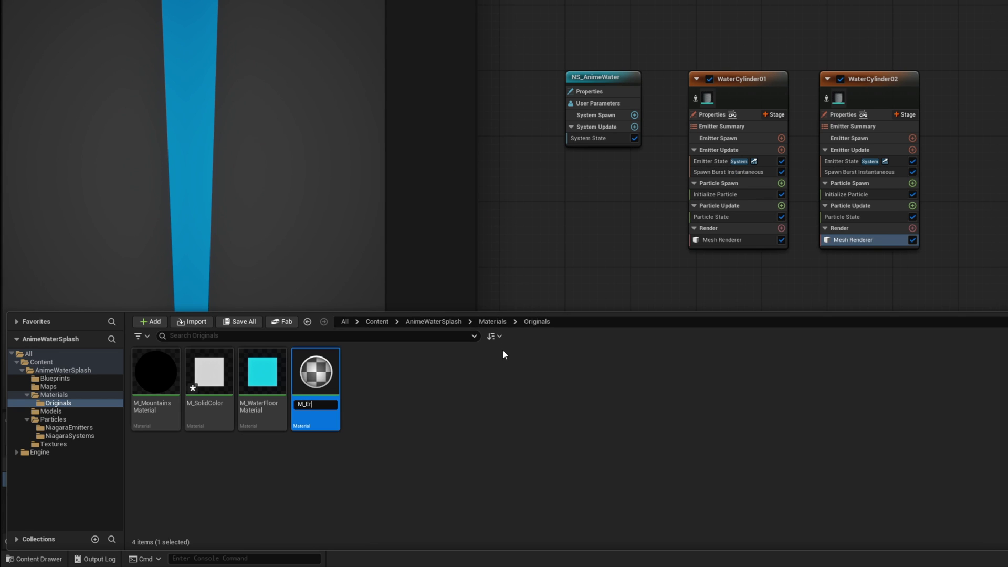
key("Return")
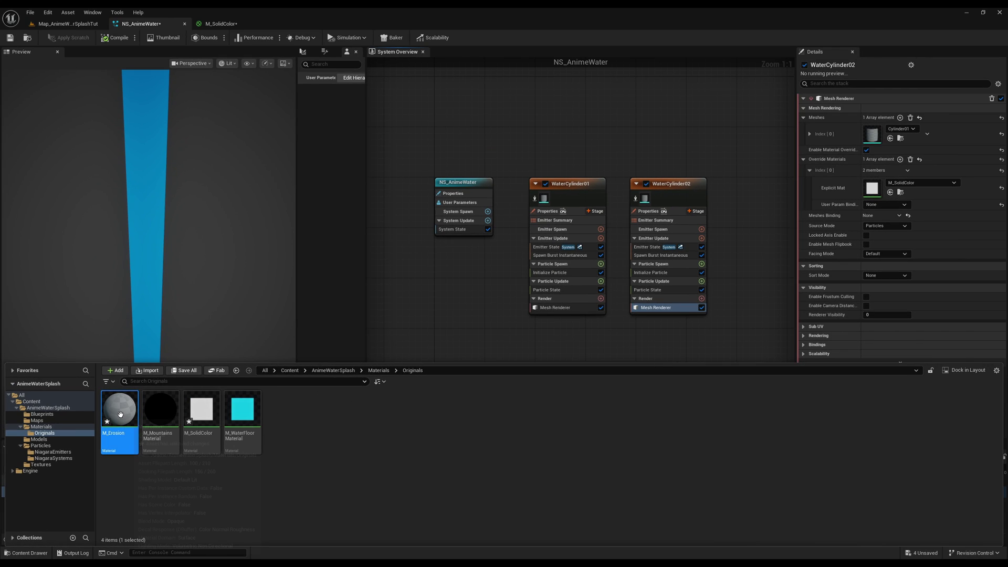
double_click(122, 418)
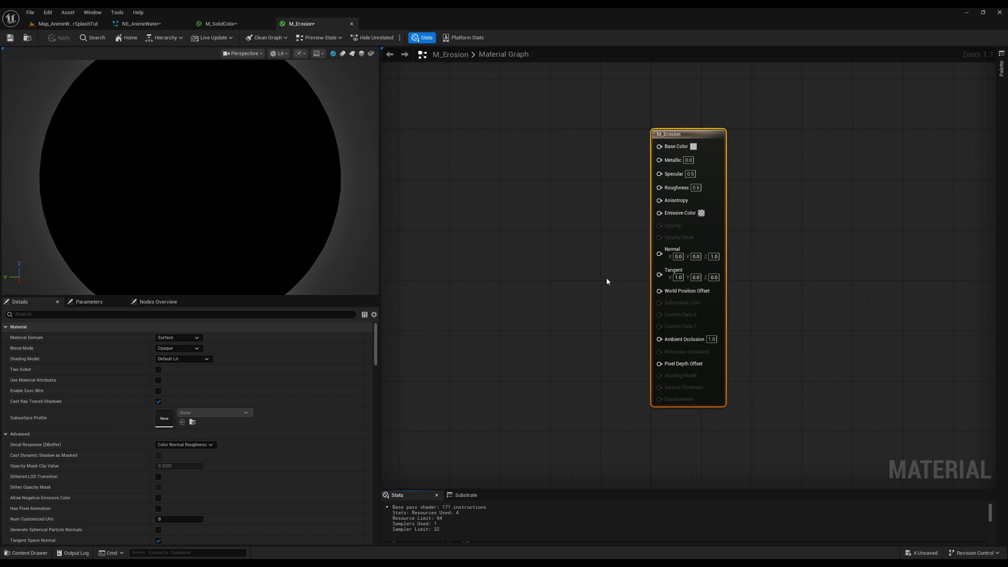
Step: Turn off auto exposure in the material preview viewport
right_click_drag(565, 298, 691, 295)
left_click(242, 53)
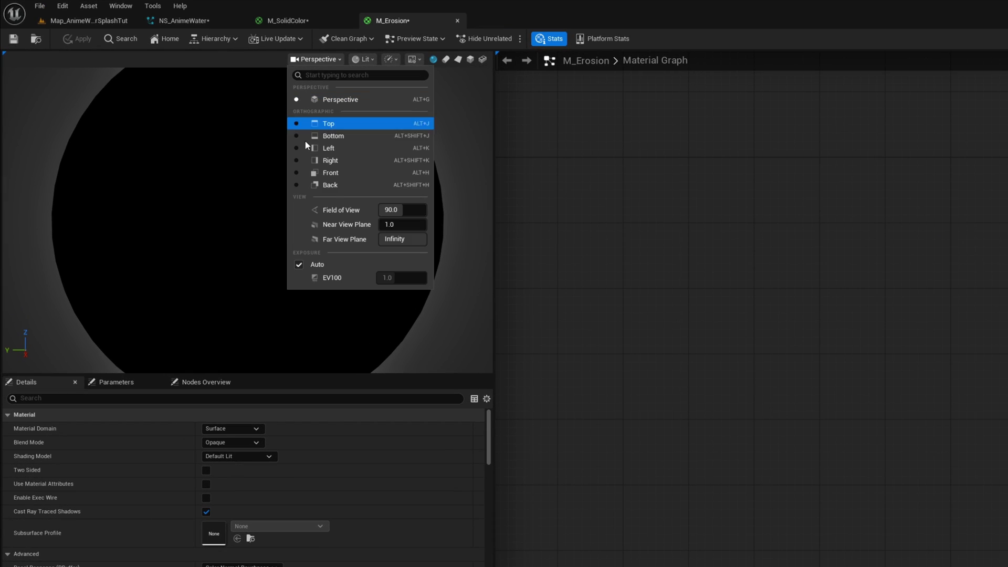
left_click(302, 263)
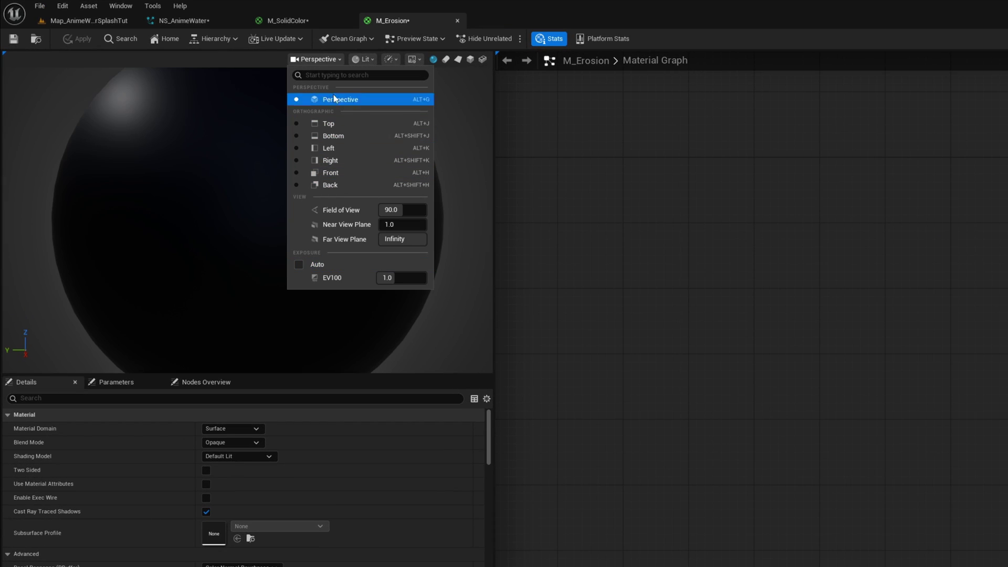
left_click(337, 58)
Step: Set M_Erosion's blend mode to Masked and its shading model to Unlit
scroll(247, 210, "down", 5)
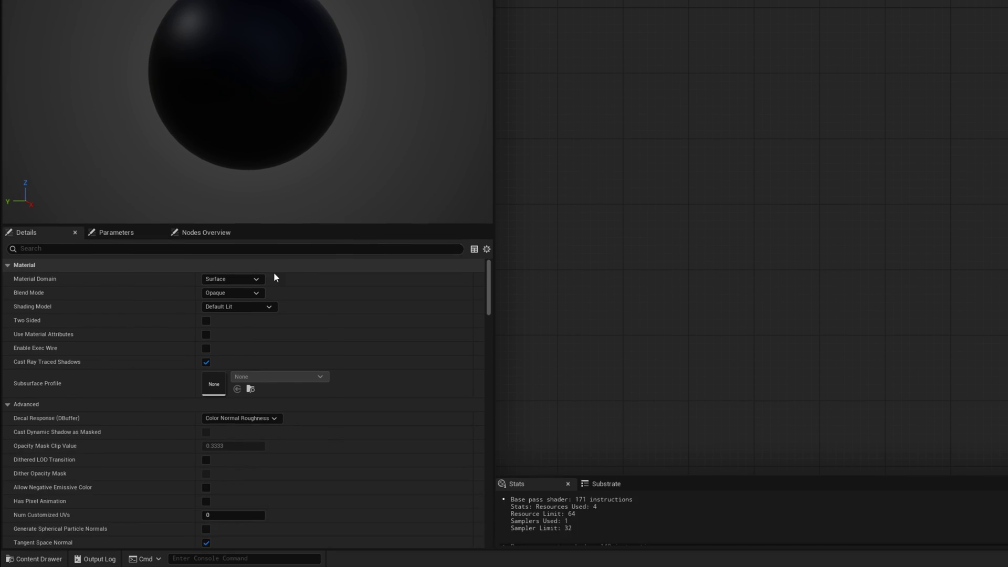
left_click(237, 290)
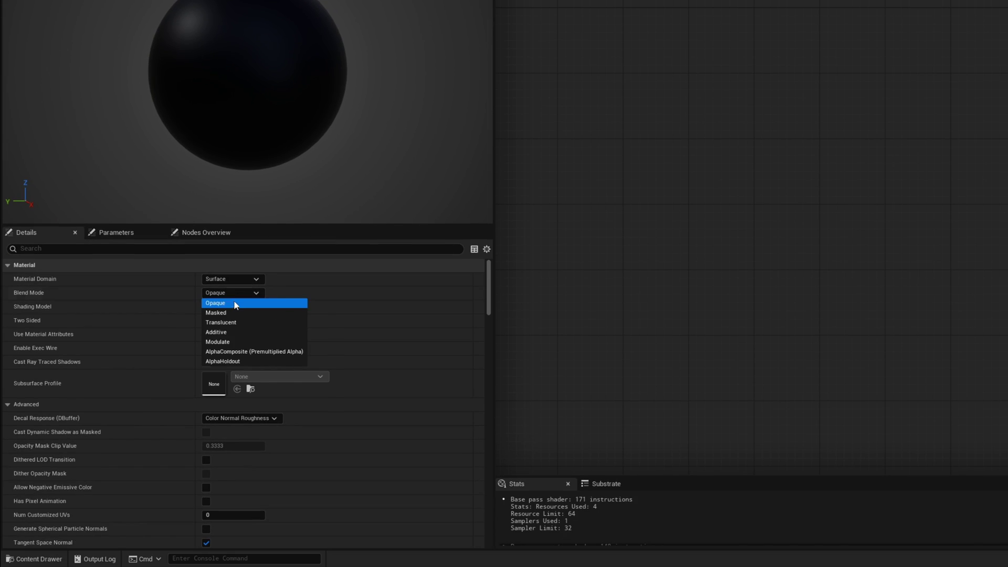
left_click(227, 313)
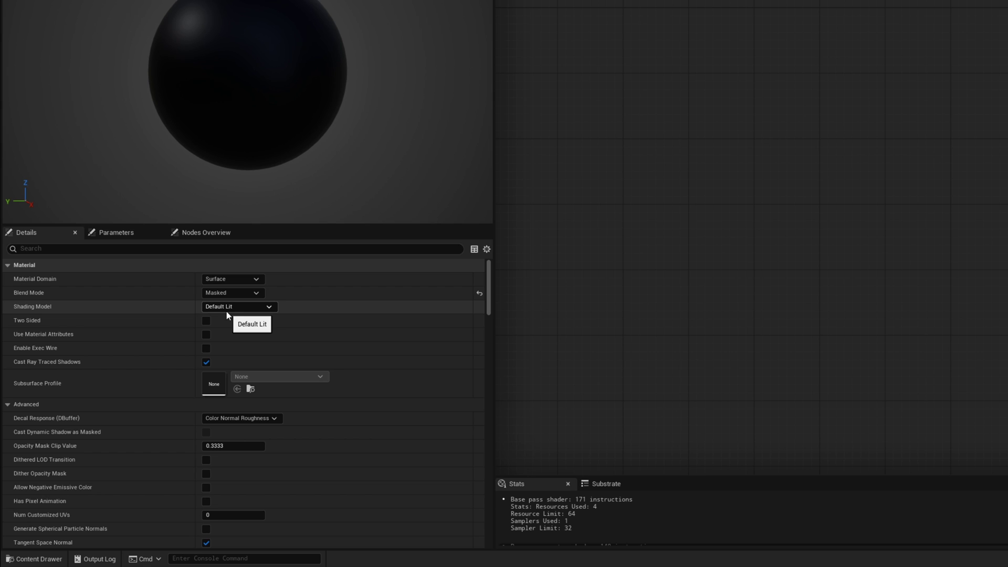
left_click(228, 309)
left_click(228, 317)
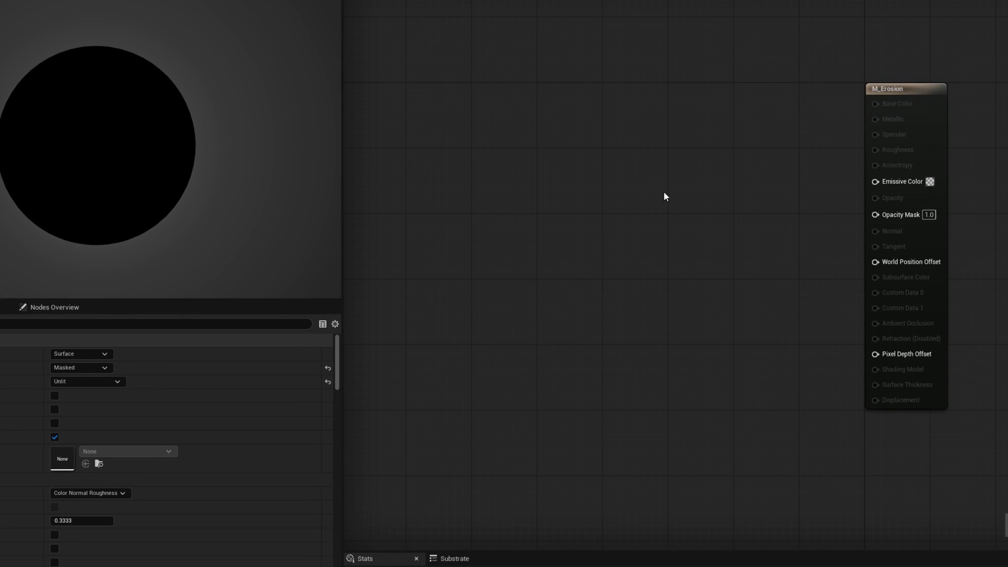
right_click_drag(664, 194, 683, 201)
Step: Add a texture parameter node named MainTex using the T_Voronoi01 texture
right_click(493, 209)
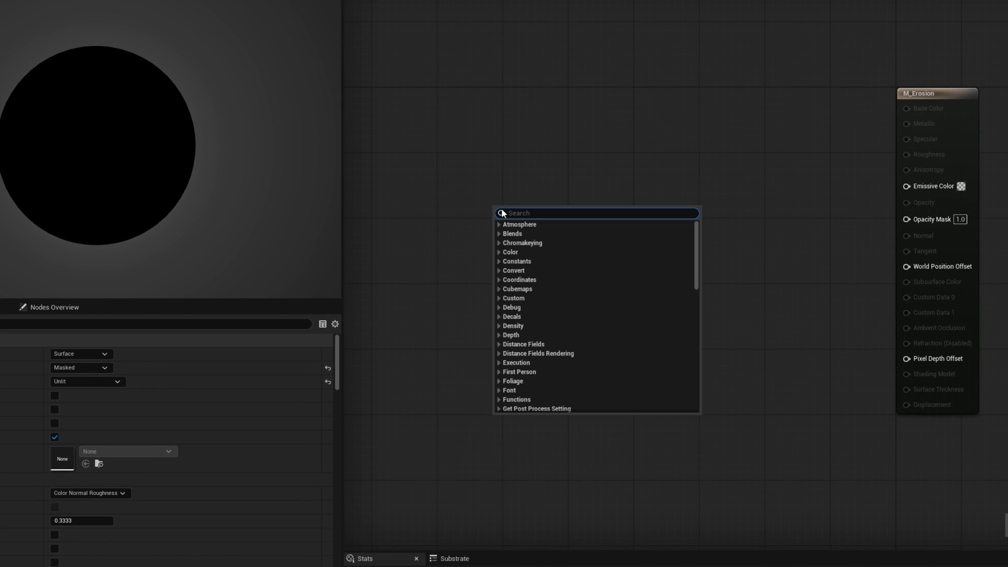
type("param")
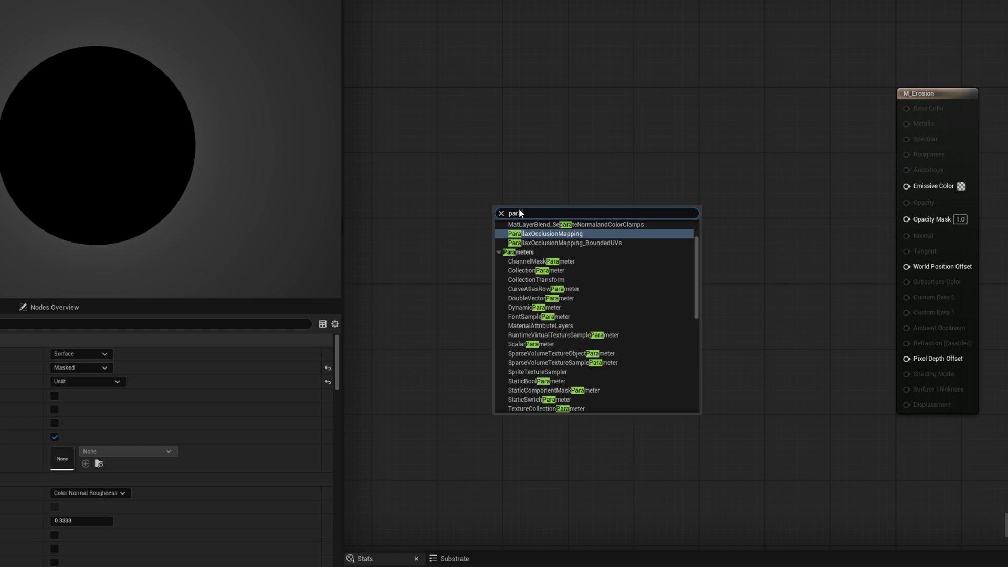
left_click(548, 325)
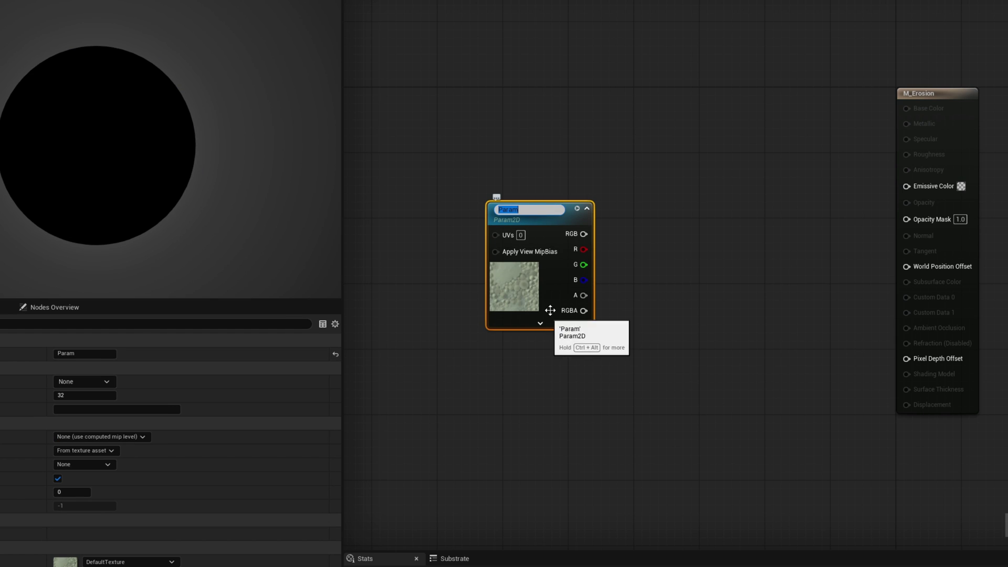
type("MainTex")
key("Return")
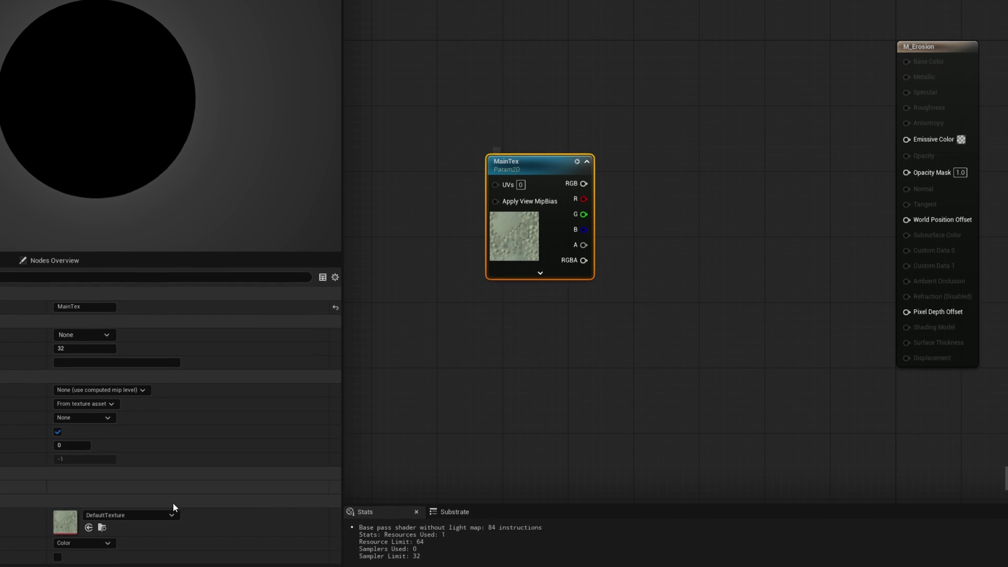
left_click(163, 561)
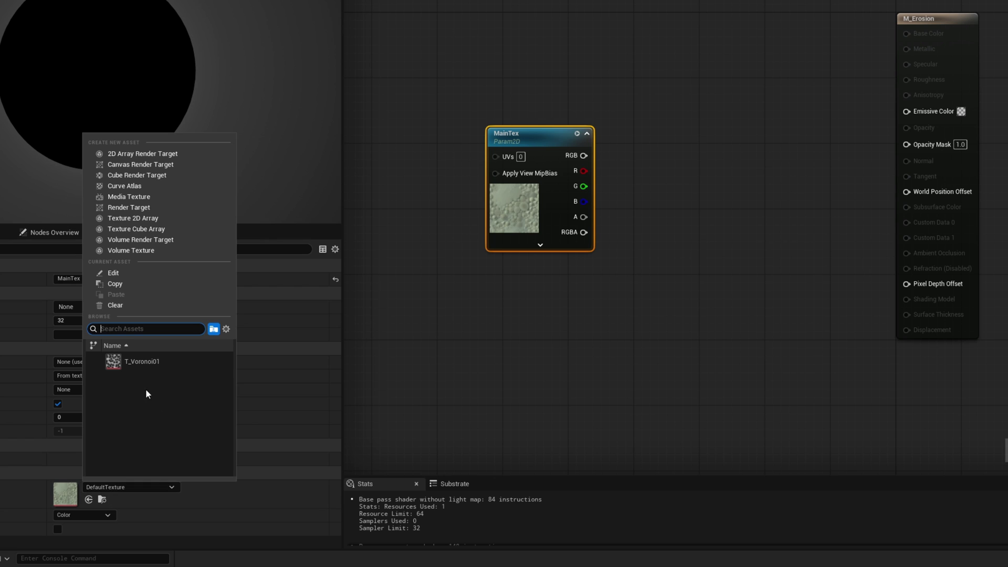
left_click(153, 363)
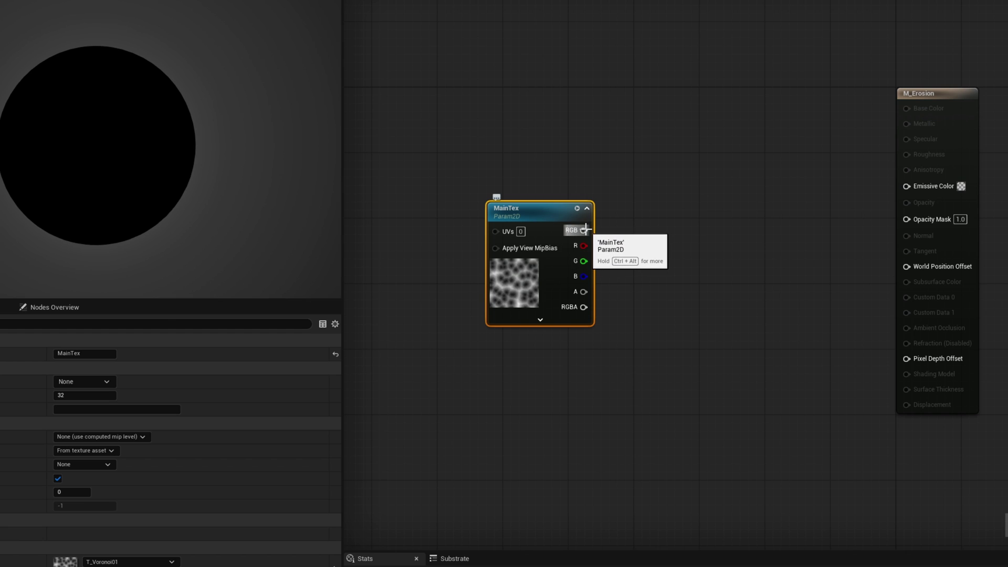
Step: Wire MainTex RGB into Emissive Color and preview the material on a cylinder
left_click_drag(585, 229, 907, 186)
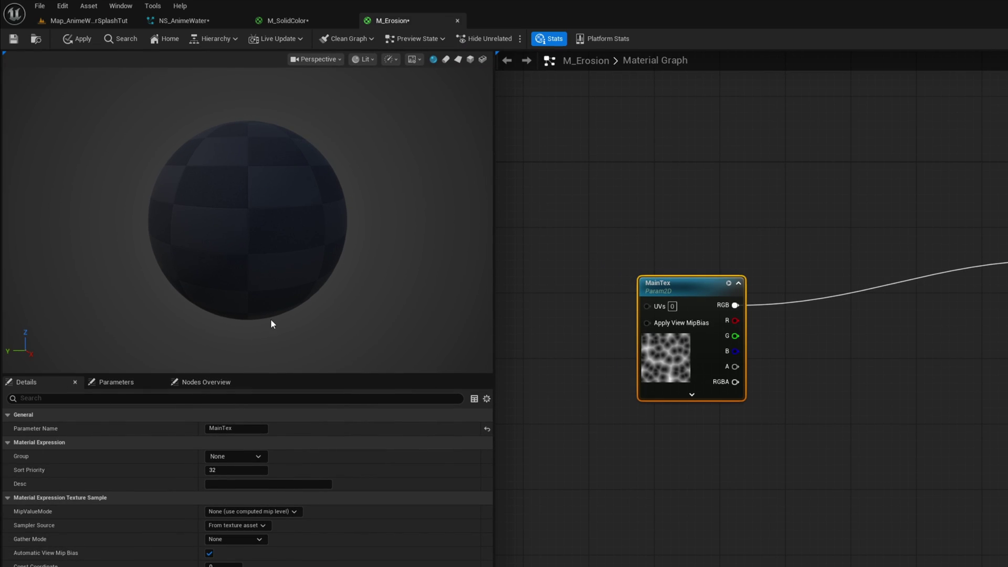
left_click(447, 59)
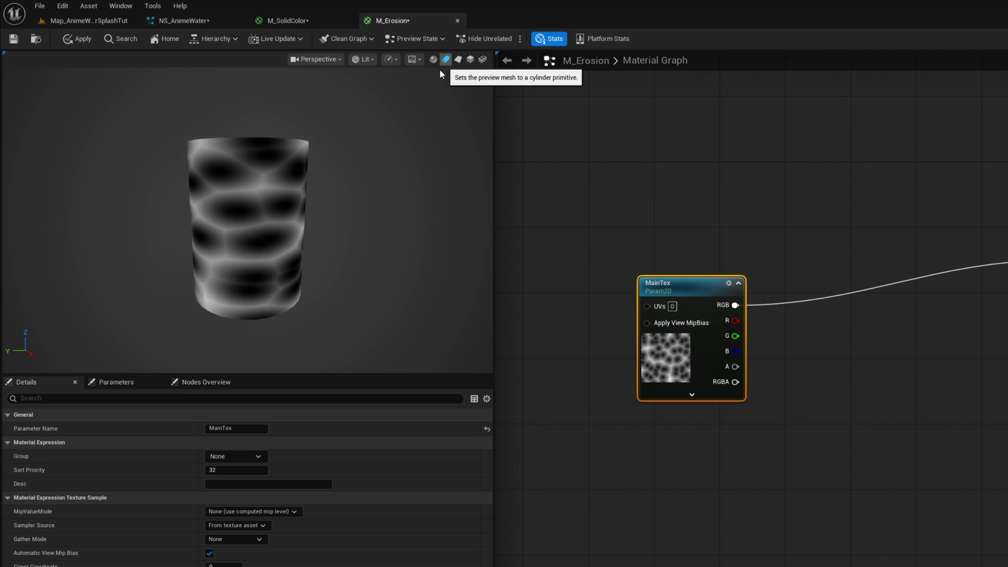
left_click_drag(399, 157, 367, 136)
mouse_move(225, 316)
left_mouse_down()
mouse_move(229, 280)
mouse_move(225, 316)
left_mouse_up()
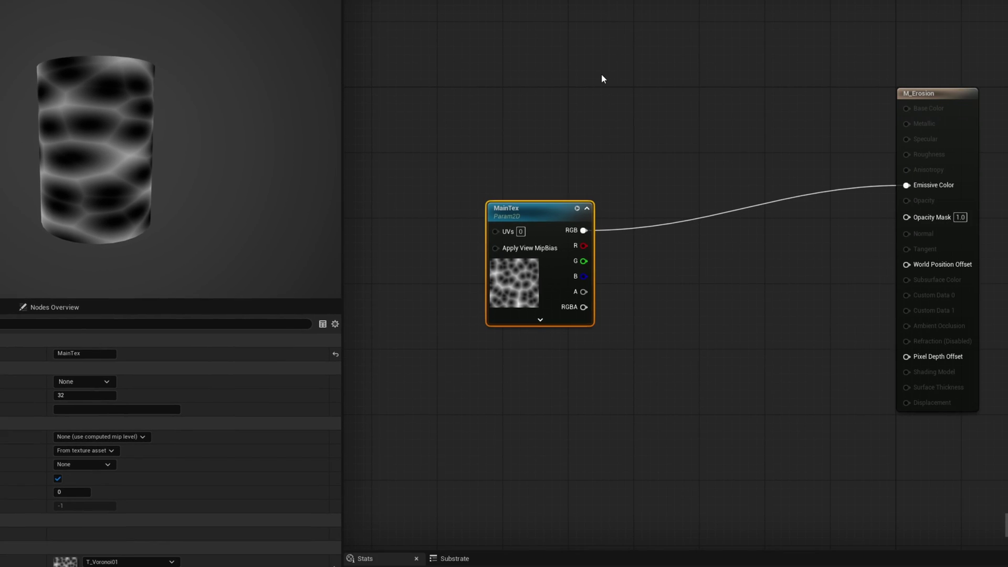
Step: Add a Particle Color node and multiply its RGB by MainTex RGB in a Multiply node
right_click(597, 74)
type("par")
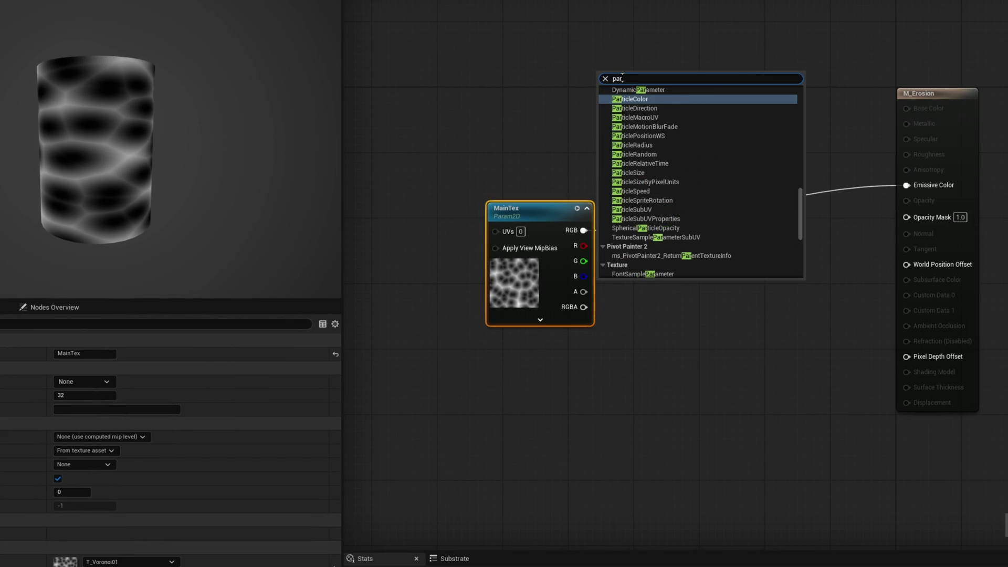
type("ticle")
key("Return")
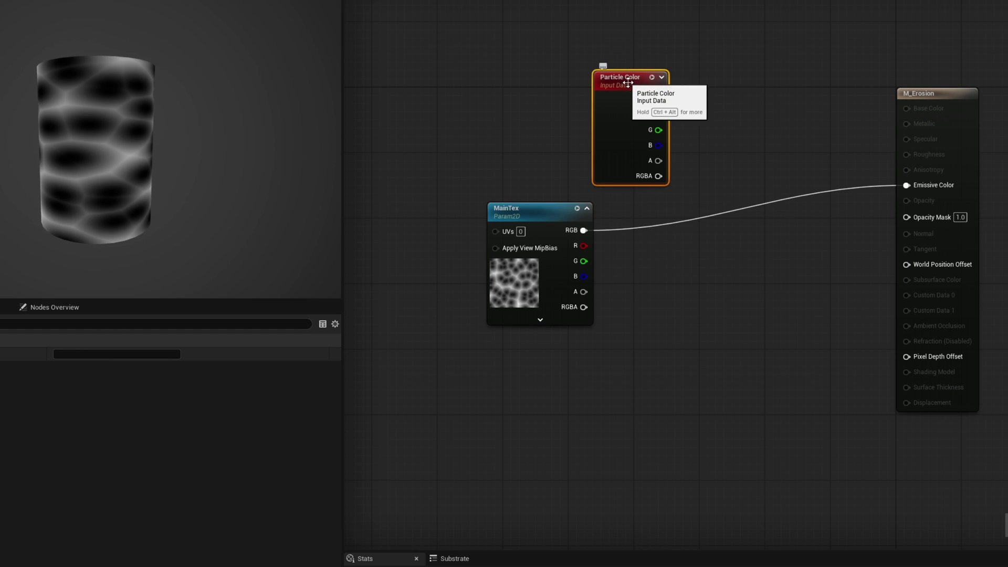
right_click_drag(738, 135, 727, 191)
left_click_drag(610, 140, 754, 170)
type("mult")
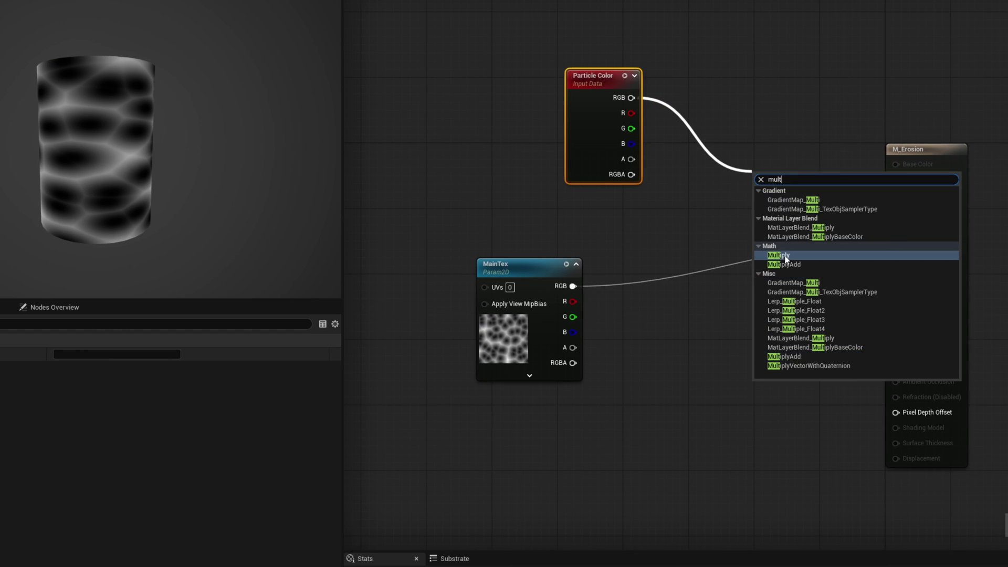
left_click(786, 255)
left_click_drag(573, 286, 890, 236)
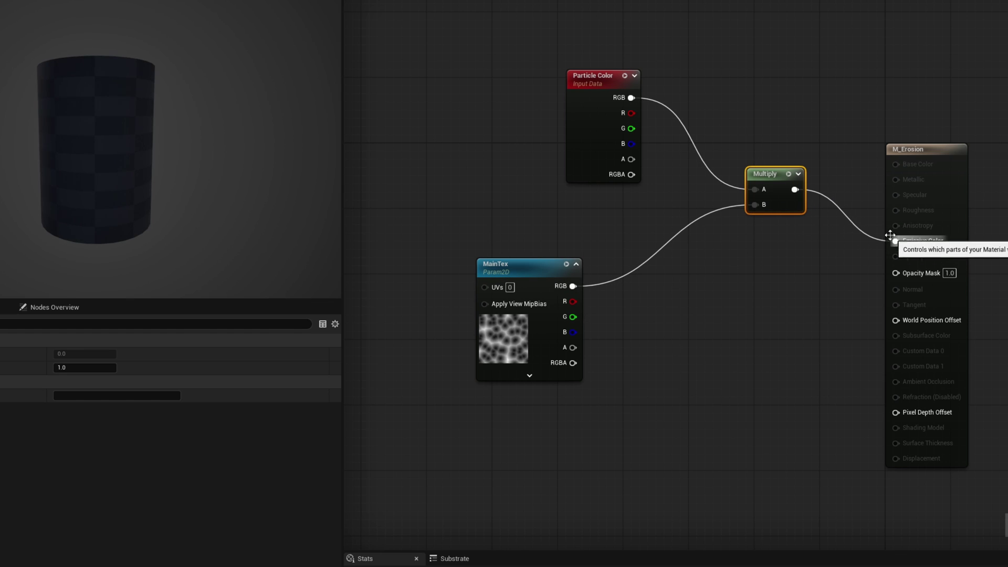
left_click(798, 174)
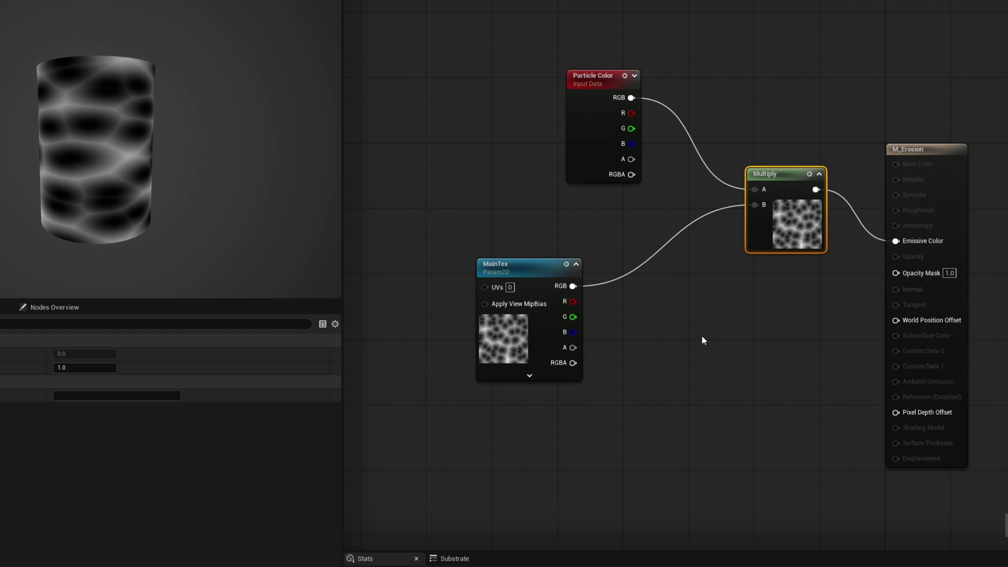
right_click_drag(704, 341, 702, 303)
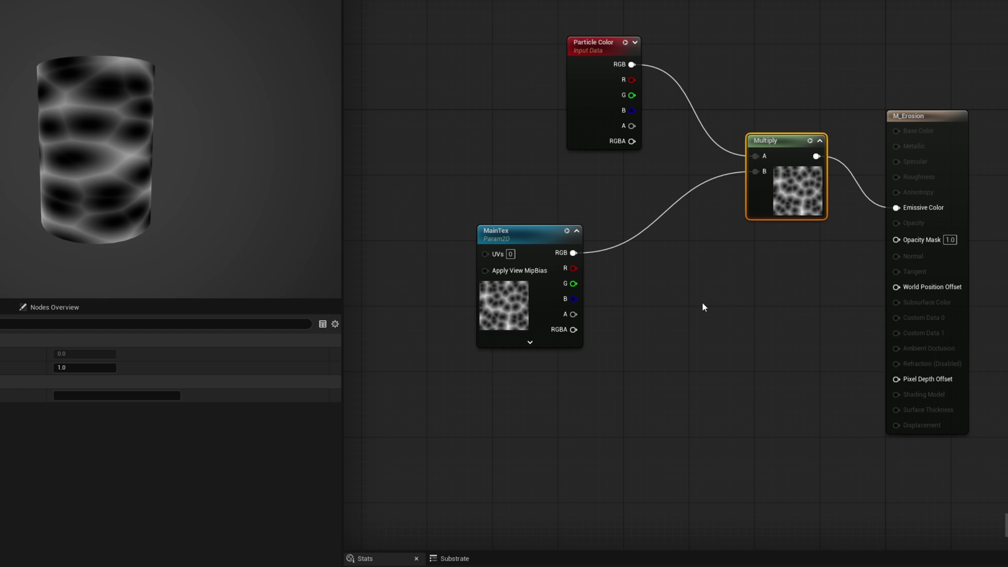
right_click_drag(491, 387, 496, 301)
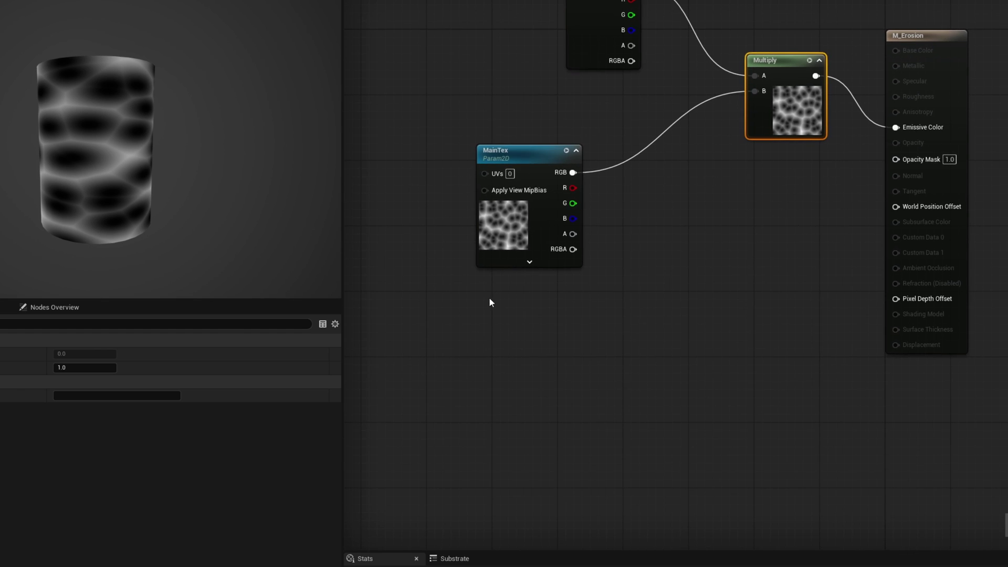
Step: Add a Dynamic Parameter node below MainTex with its first two outputs named Erosion and Power
right_click(489, 302)
type("dynamic")
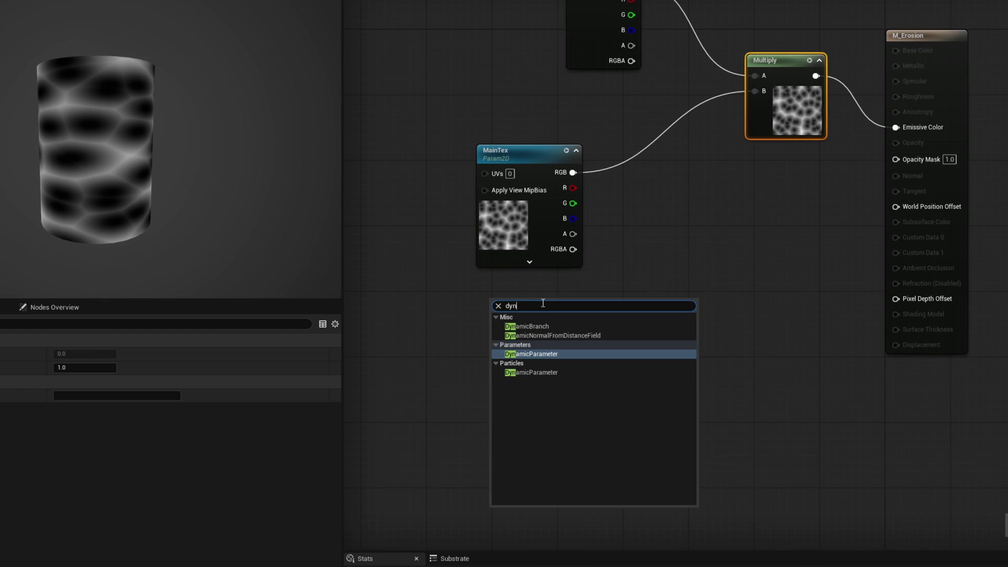
left_click(545, 348)
left_click_drag(556, 304, 544, 303)
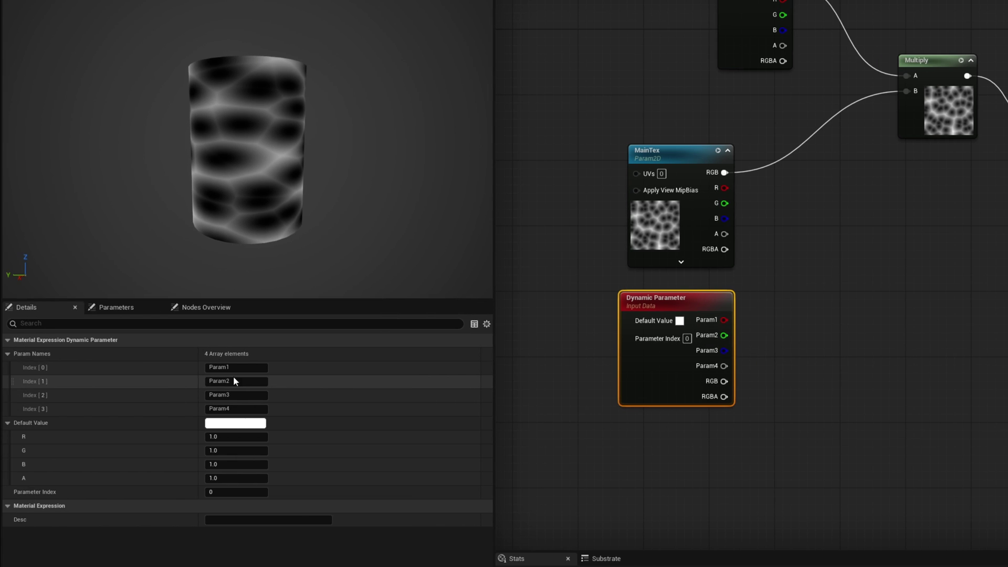
left_click(90, 368)
type("Erosion")
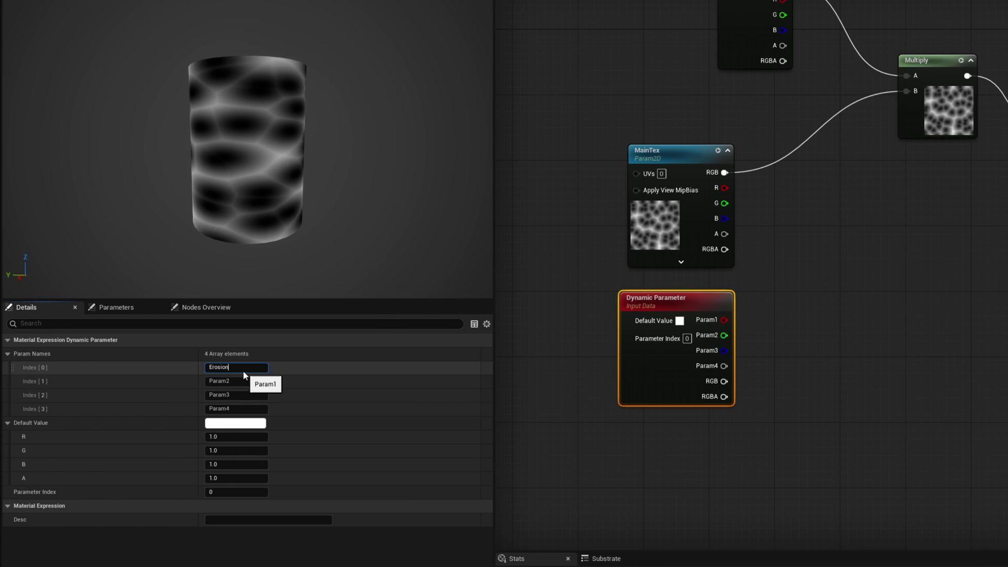
left_click(238, 381)
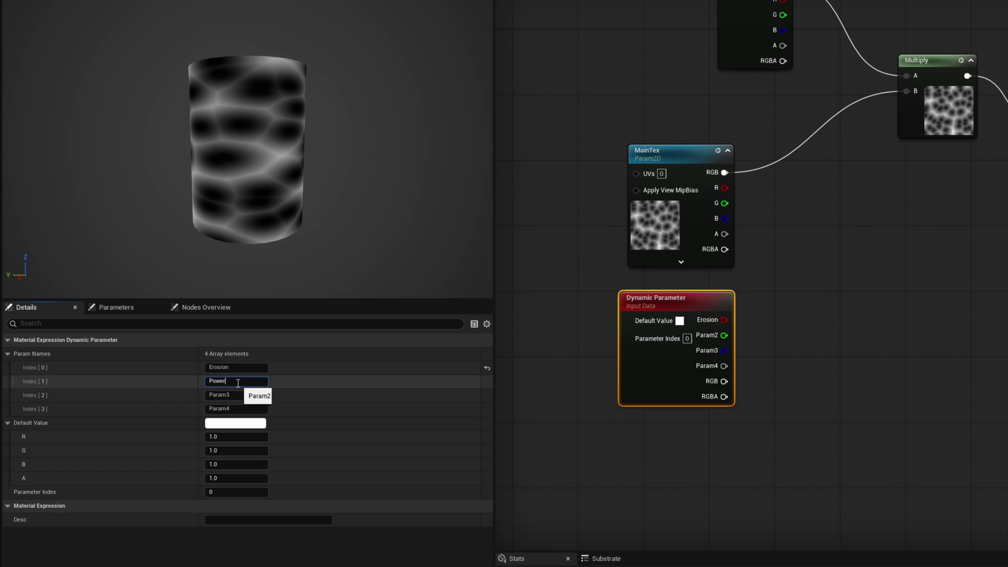
type("Power")
left_click(819, 322)
Step: Insert a Power node between MainTex RGB and the Multiply, with exponent from the Power output
left_click_drag(724, 172, 778, 184)
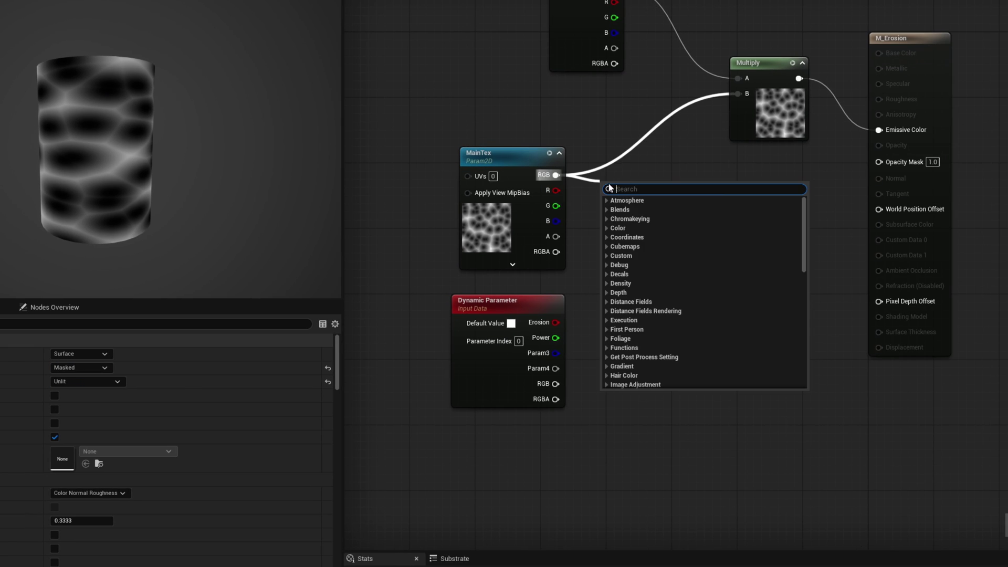
type("power")
key("Return")
left_click_drag(604, 189, 738, 93)
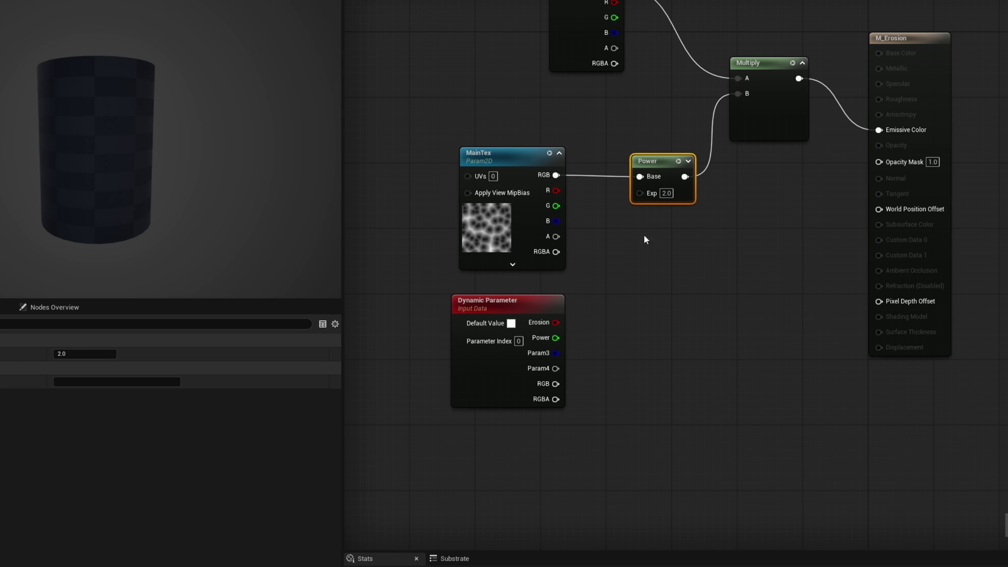
left_click_drag(555, 338, 638, 193)
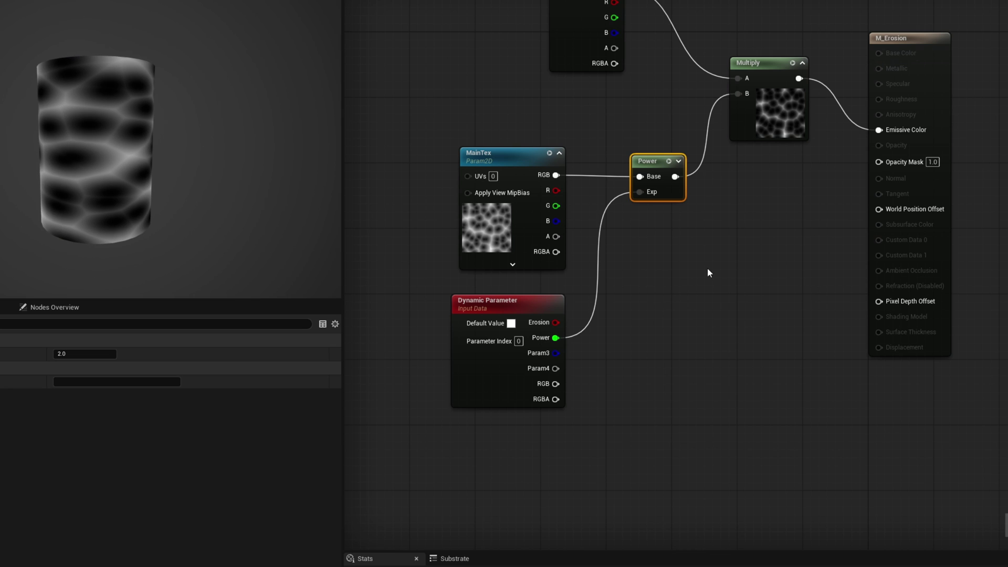
Step: Multiply MainTex R by the Erosion output in a second Multiply node
left_click(749, 263)
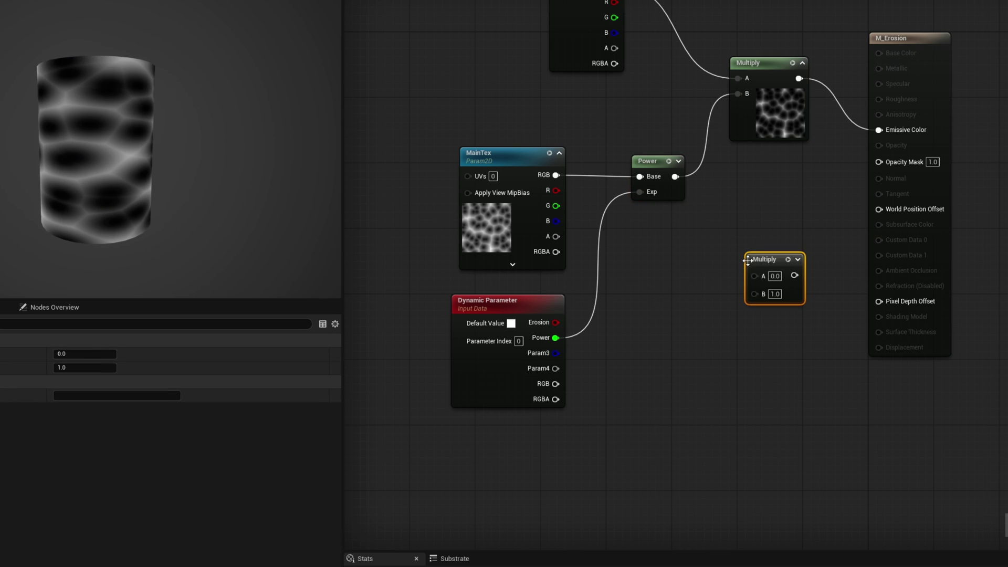
left_click_drag(556, 190, 752, 277)
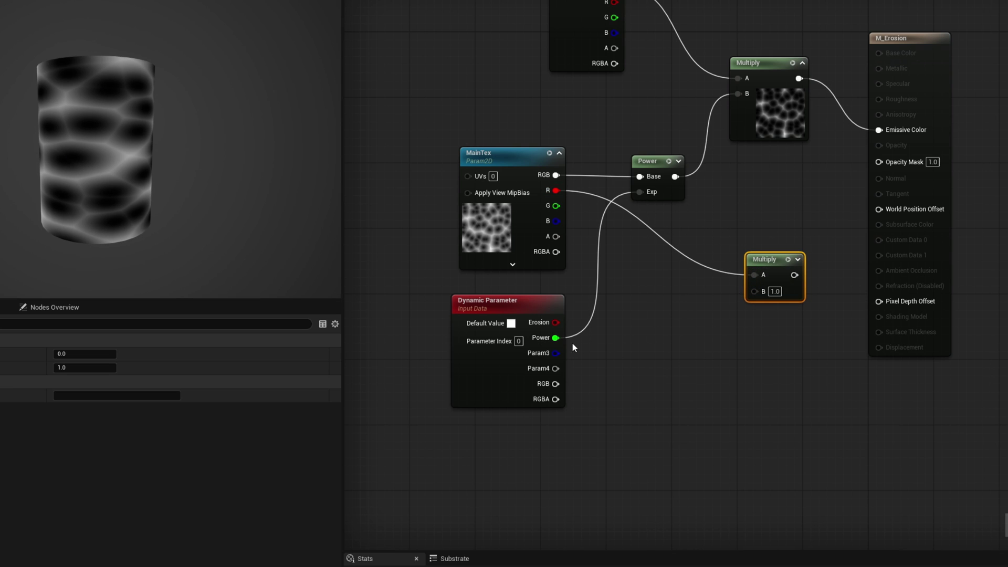
left_click_drag(557, 322, 878, 160)
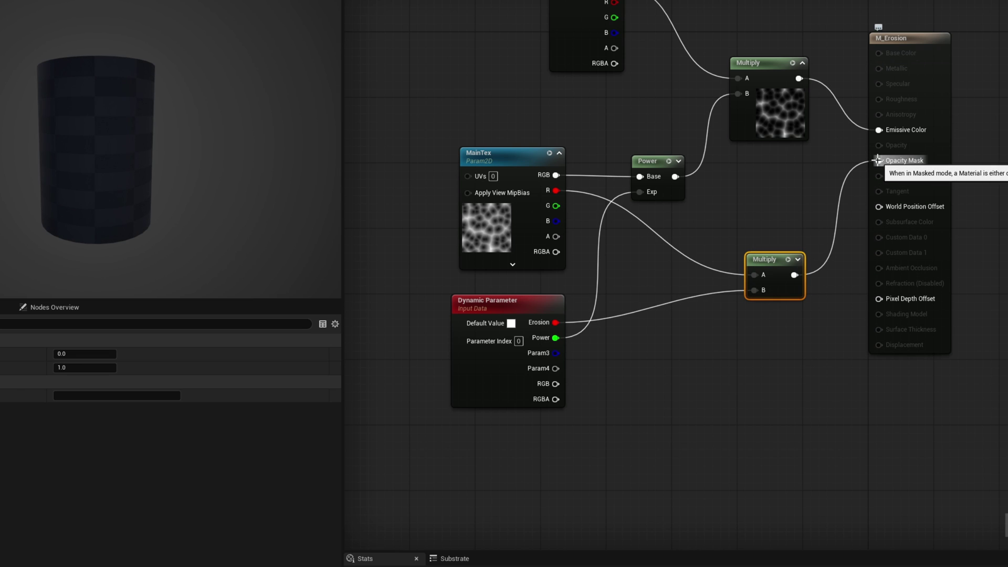
Step: Set the Dynamic Parameter's default R (Erosion) value to 1000
left_click(494, 309)
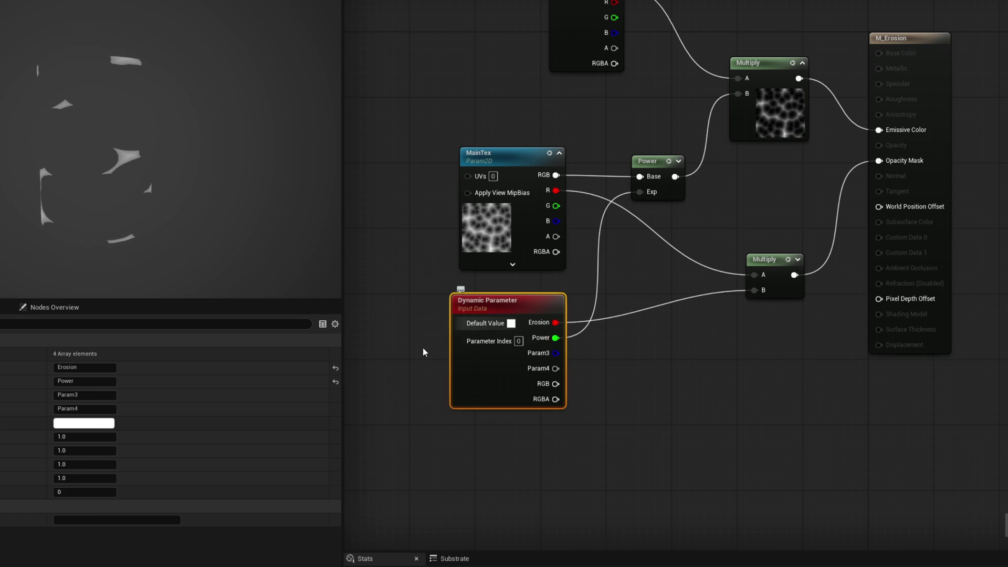
left_click(236, 436)
type("5")
key("Return")
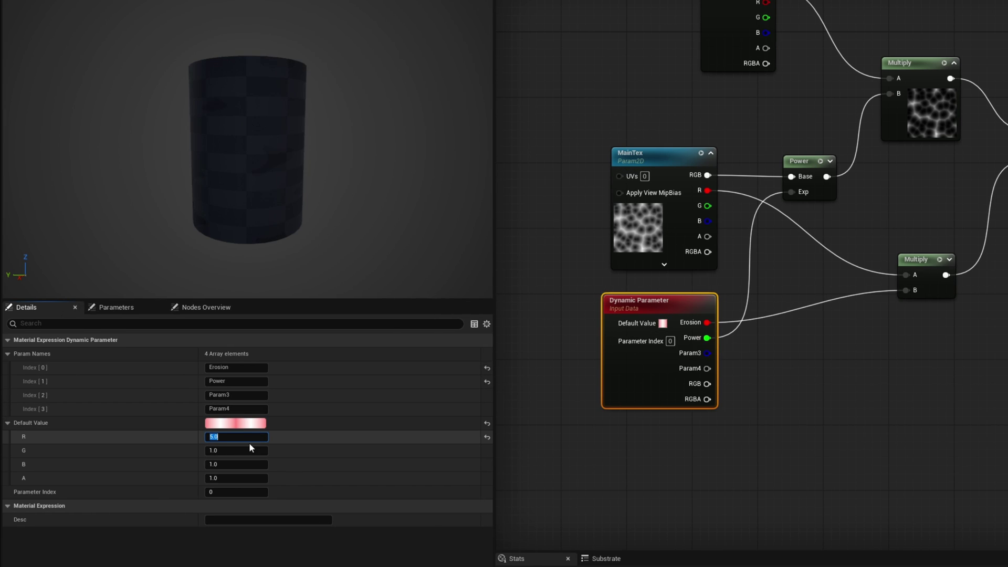
type("10")
key("Return")
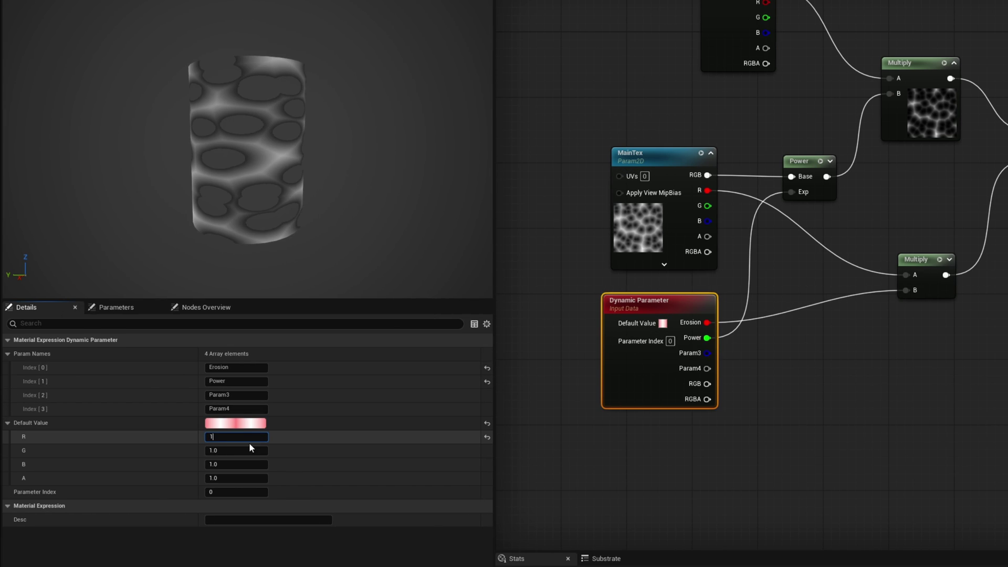
type("10")
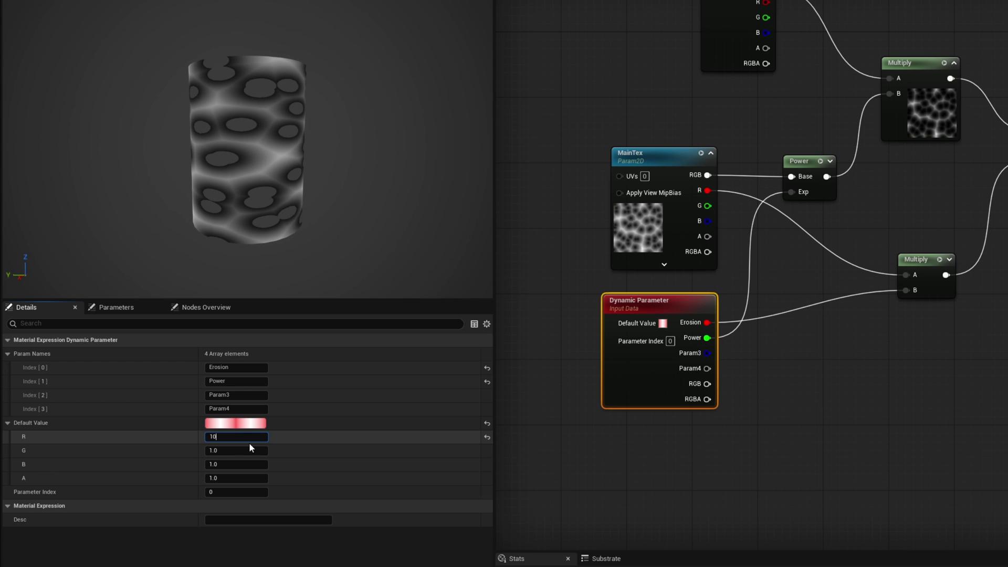
type("00")
key("Return")
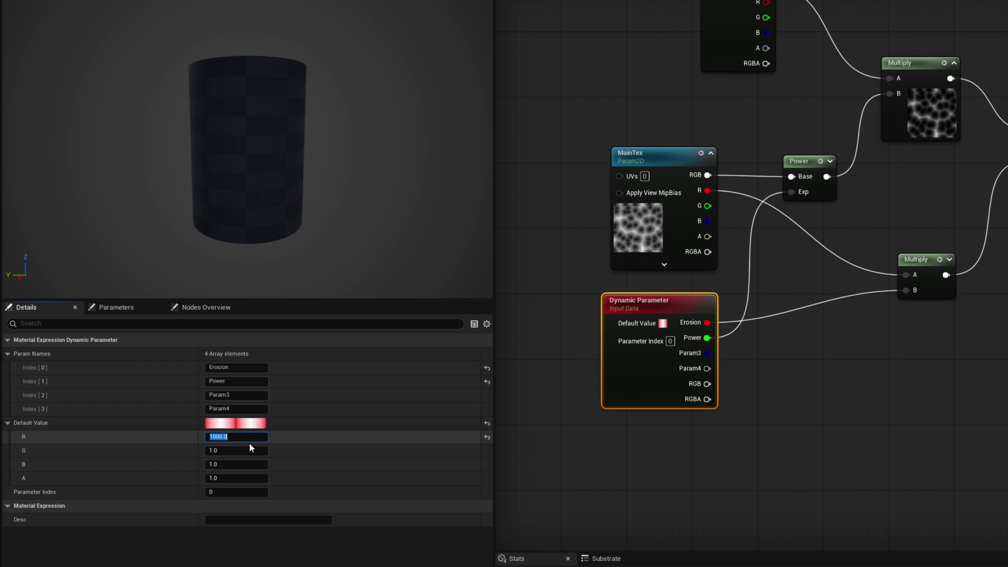
mouse_move(225, 167)
left_mouse_down()
mouse_move(234, 158)
mouse_move(226, 167)
left_mouse_up()
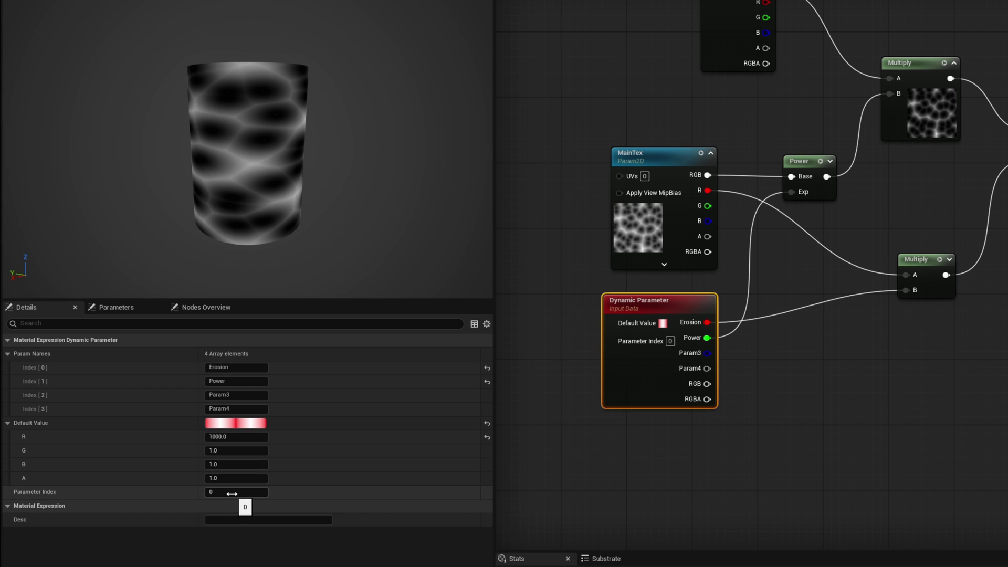
Step: Set the Dynamic Parameter's Parameter Index to 1
left_click(252, 494)
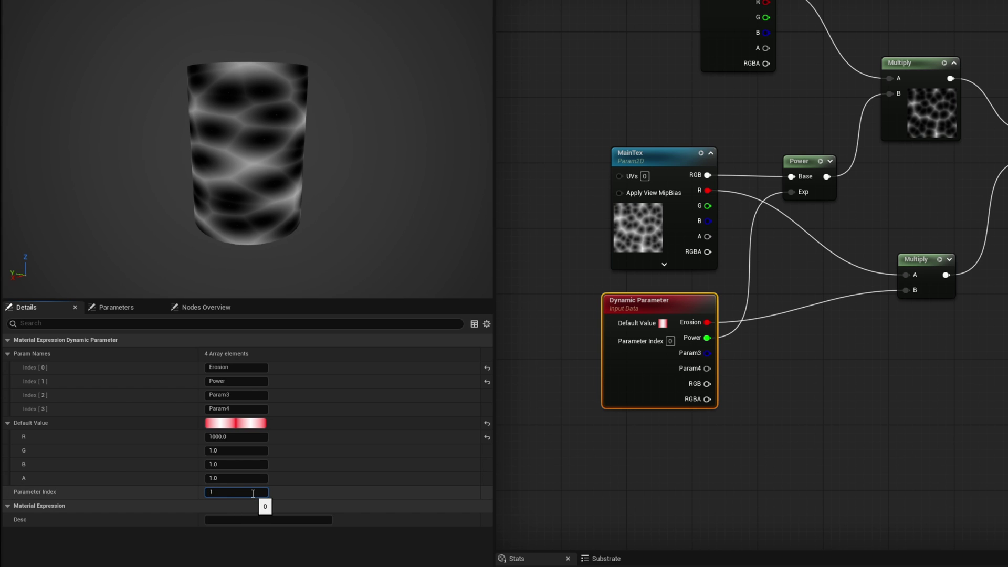
key("Return")
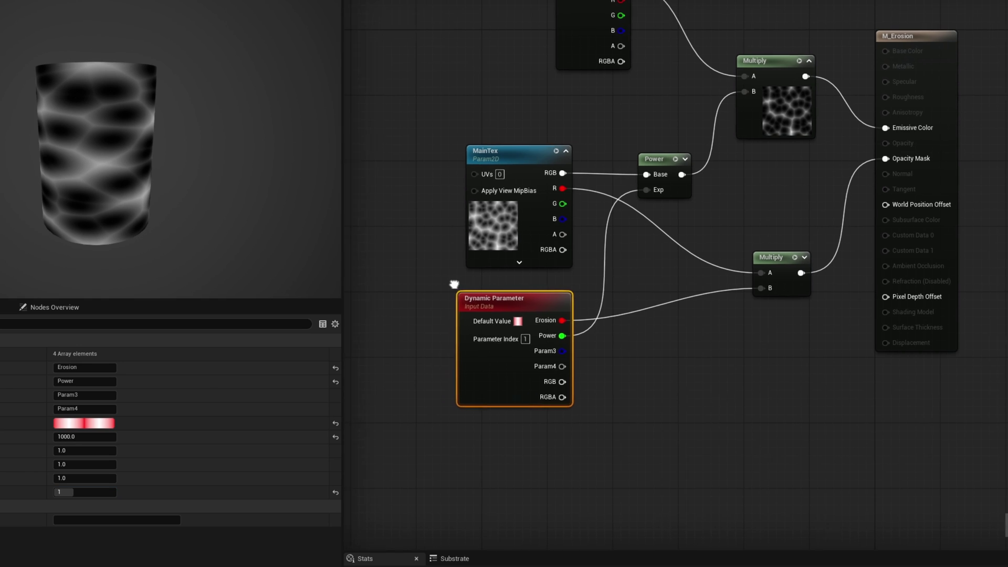
right_click_drag(454, 284, 855, 263)
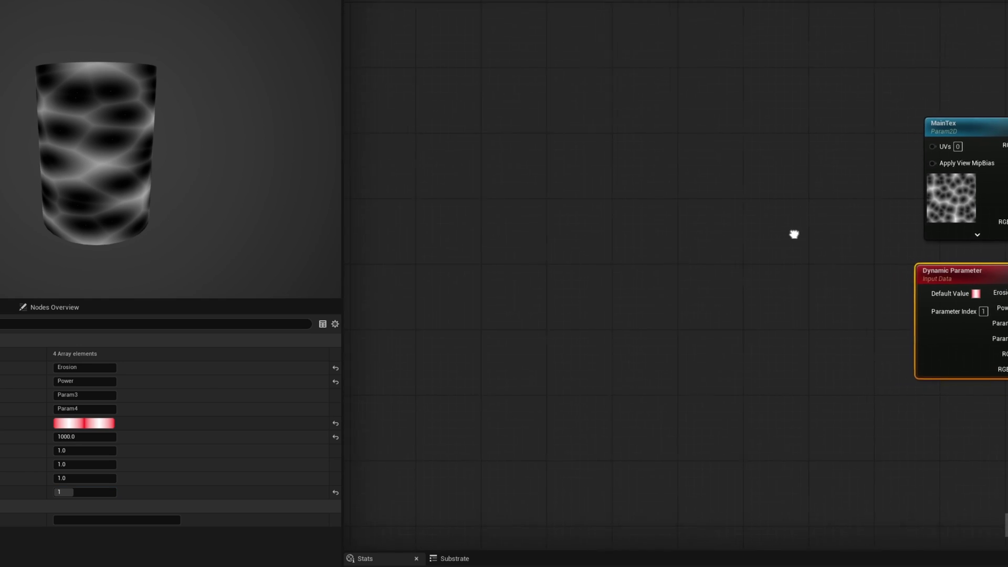
left_click(392, 157)
Step: Add a second Dynamic Parameter node in empty graph space
right_click(391, 158)
type("dynamic")
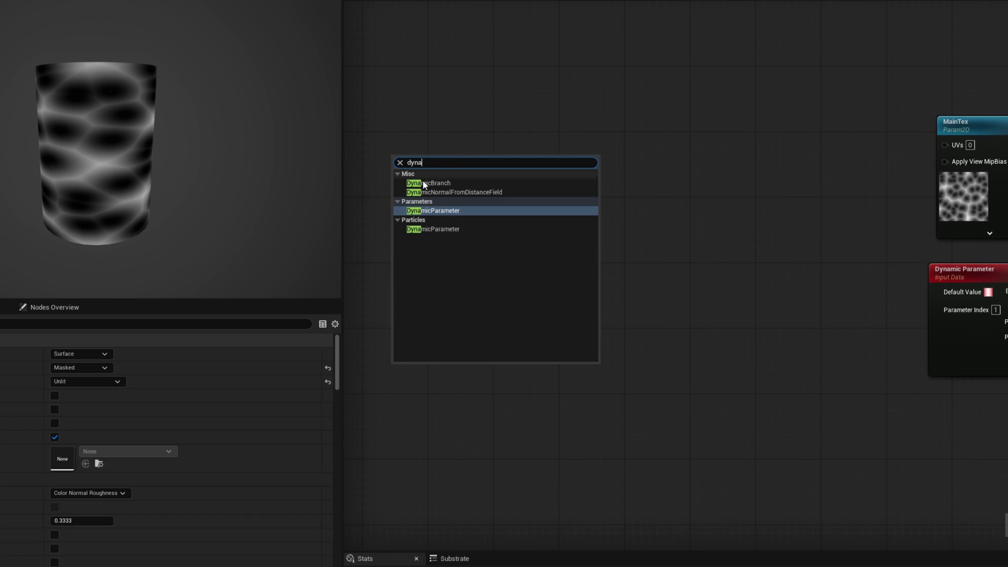
left_click(438, 210)
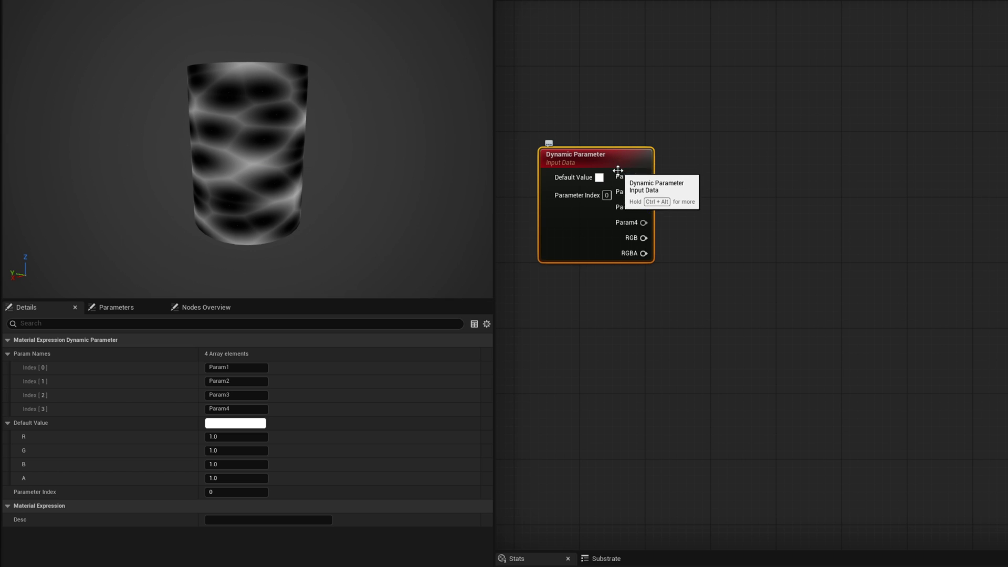
Step: Name its outputs TextureTilinX, TextureTilingY, SpeedX and SpeedY
left_click(242, 367)
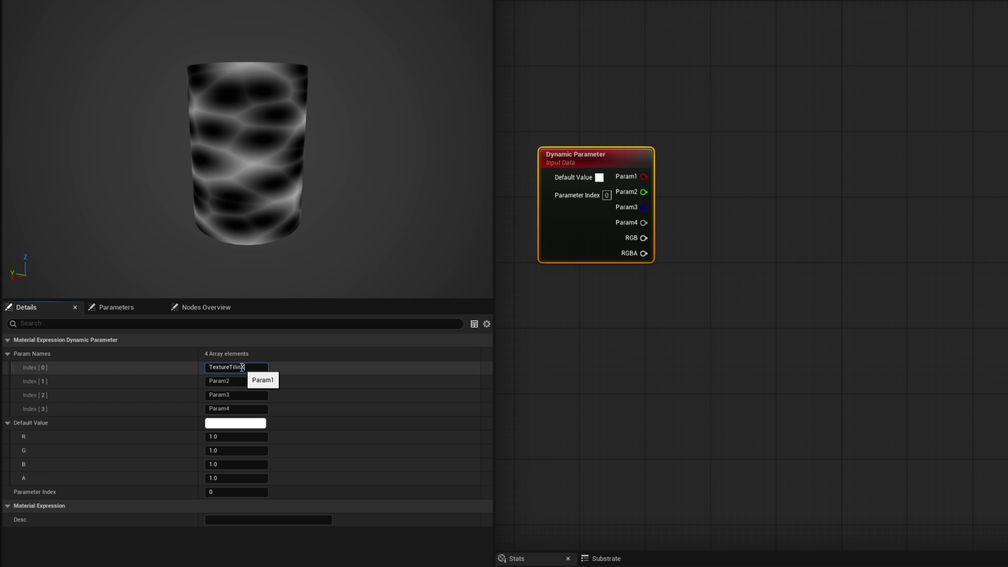
key("Tab")
type("TextureTiling")
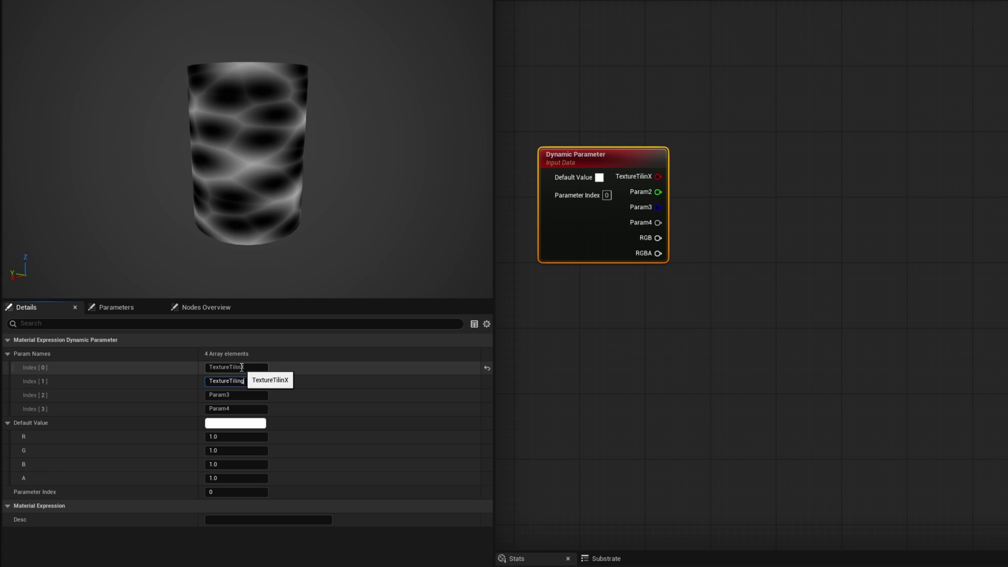
type("Y")
key("Tab")
type("Speed")
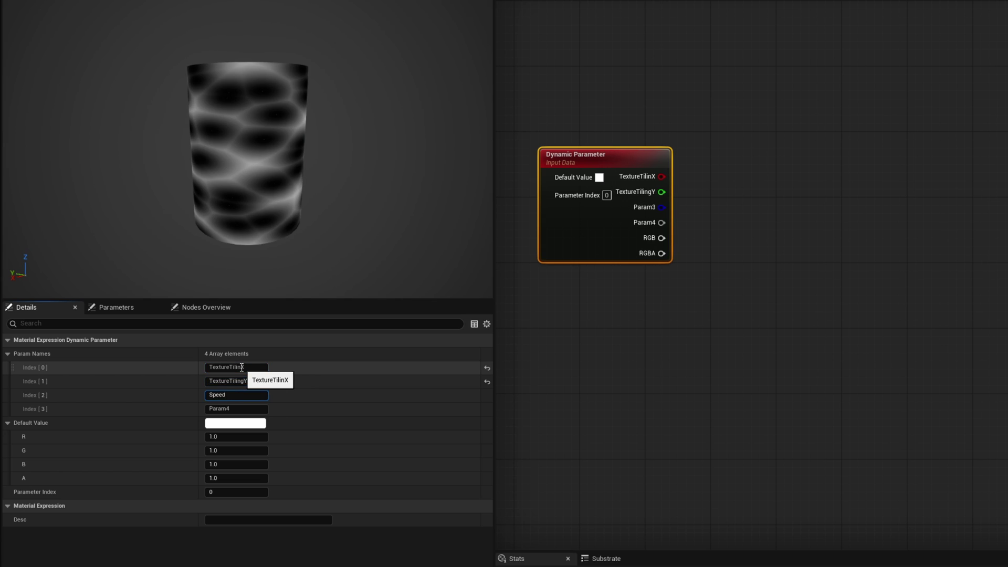
type("X")
key("Tab")
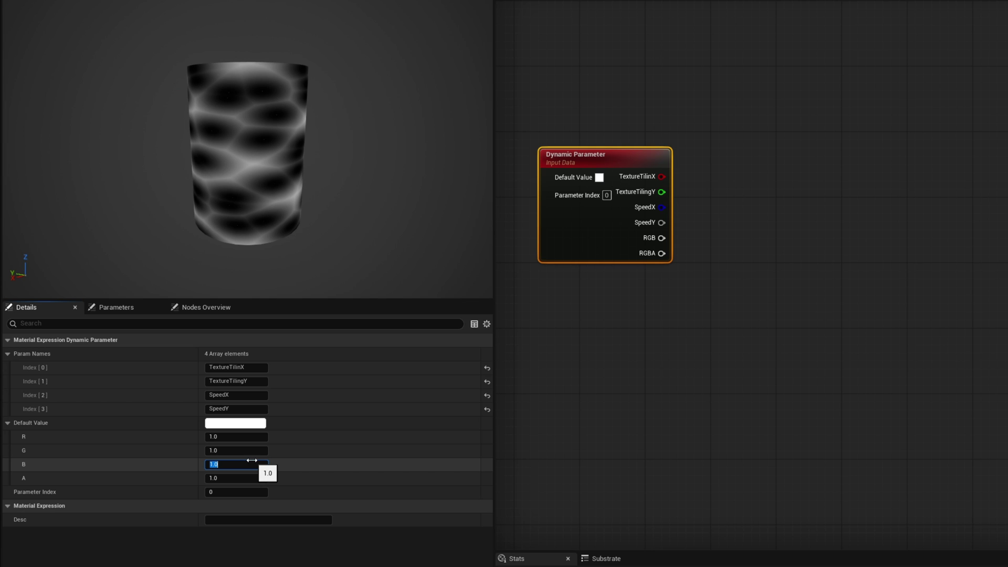
left_click(310, 488)
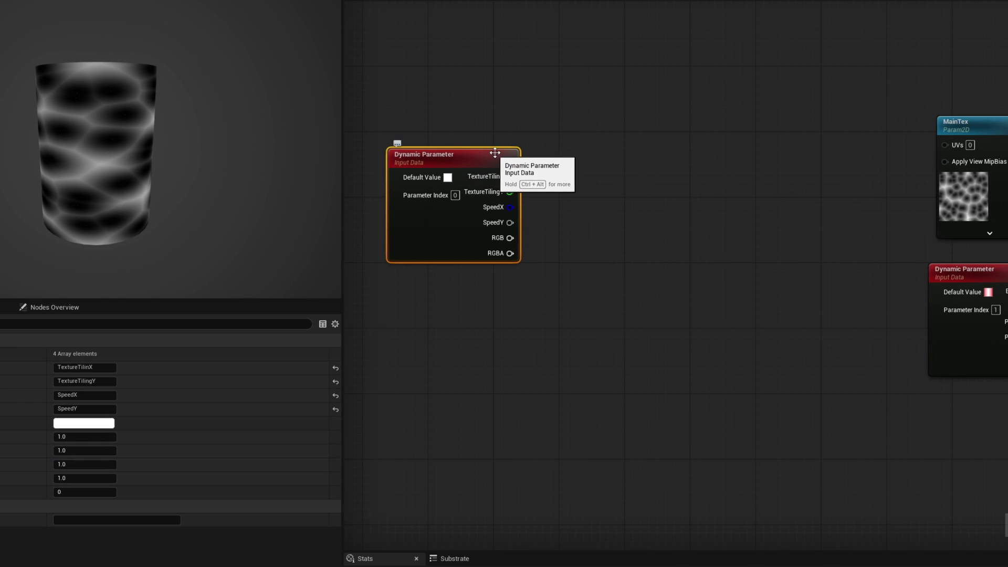
Step: Multiply a TexCoord node by TextureTilinX and TextureTilingY appended together
right_click(603, 33)
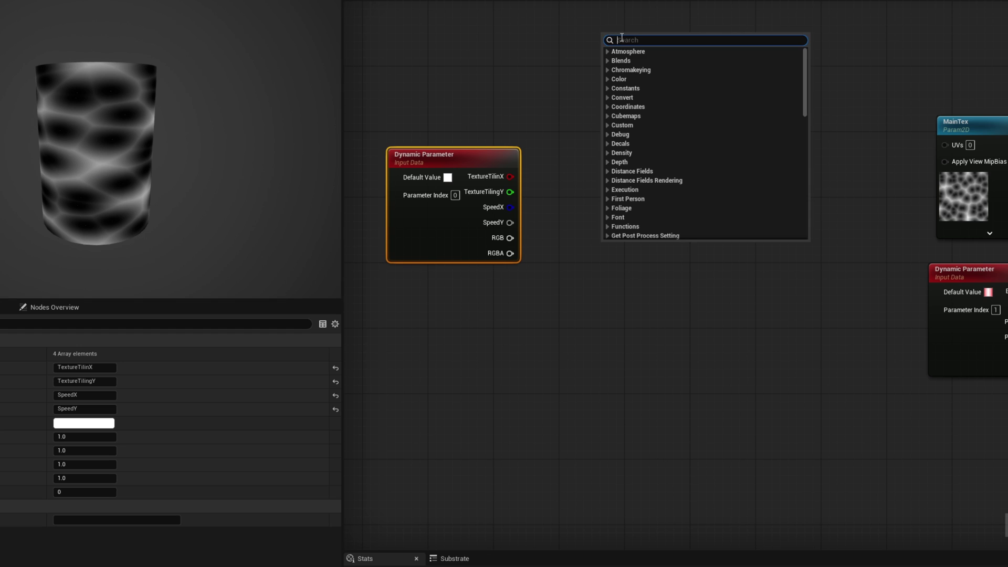
type("tex")
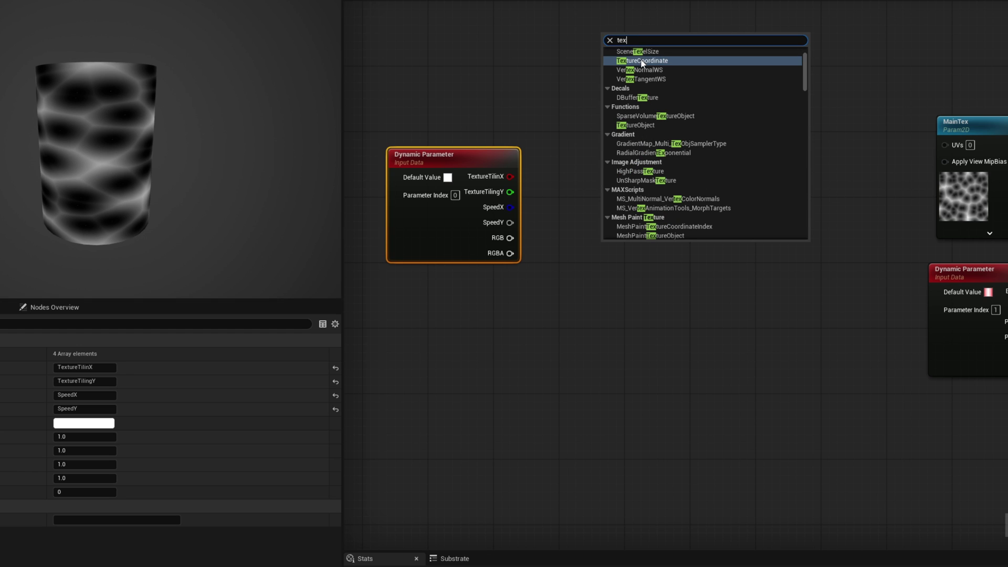
left_click(656, 60)
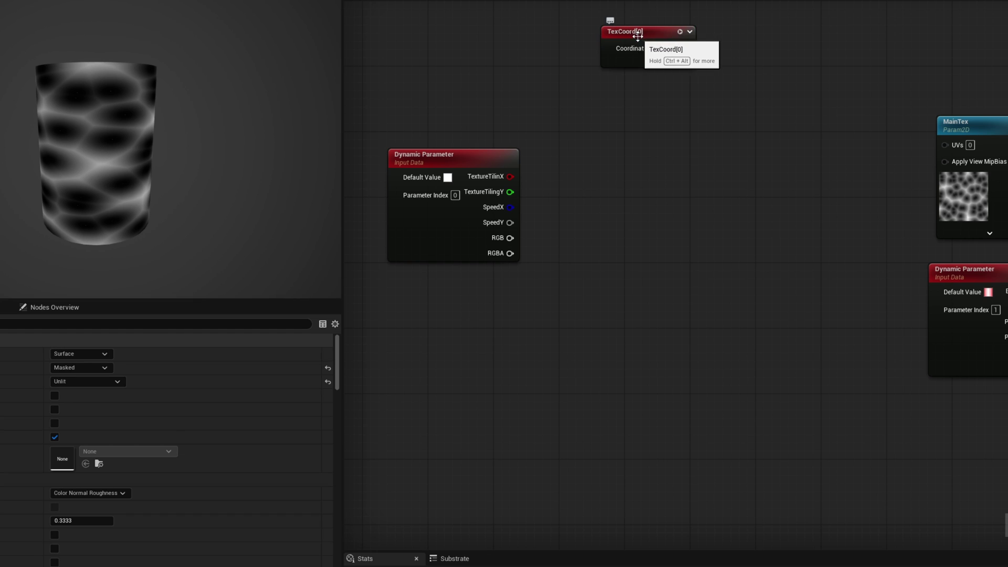
left_click_drag(638, 42, 596, 34)
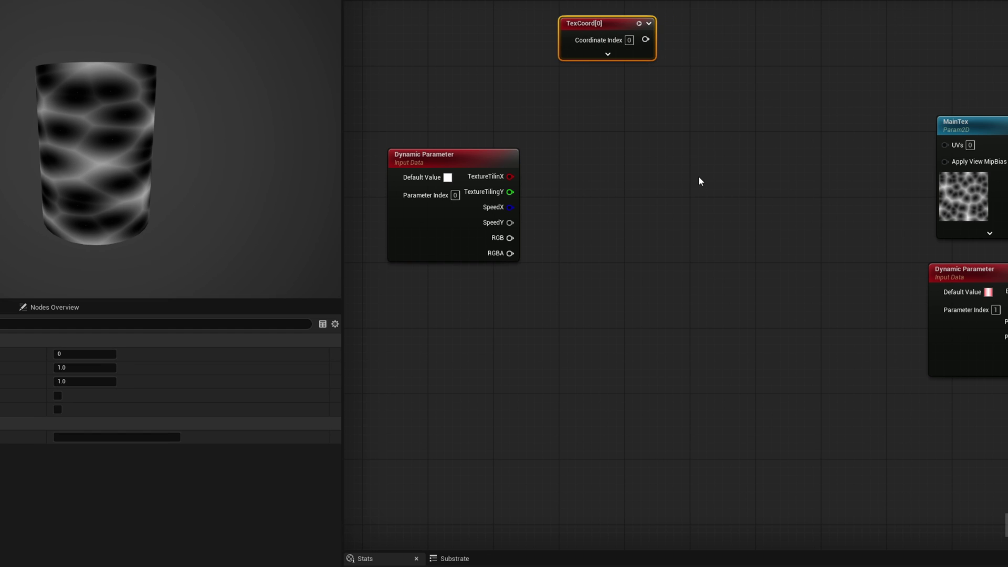
left_click(625, 132)
right_click(624, 131)
type("a")
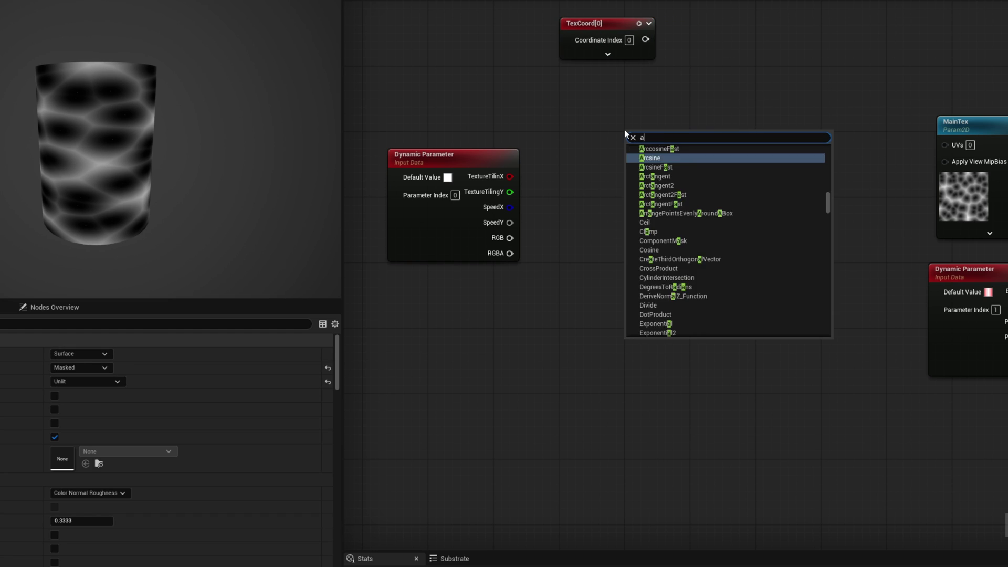
type("ppe")
left_click(670, 167)
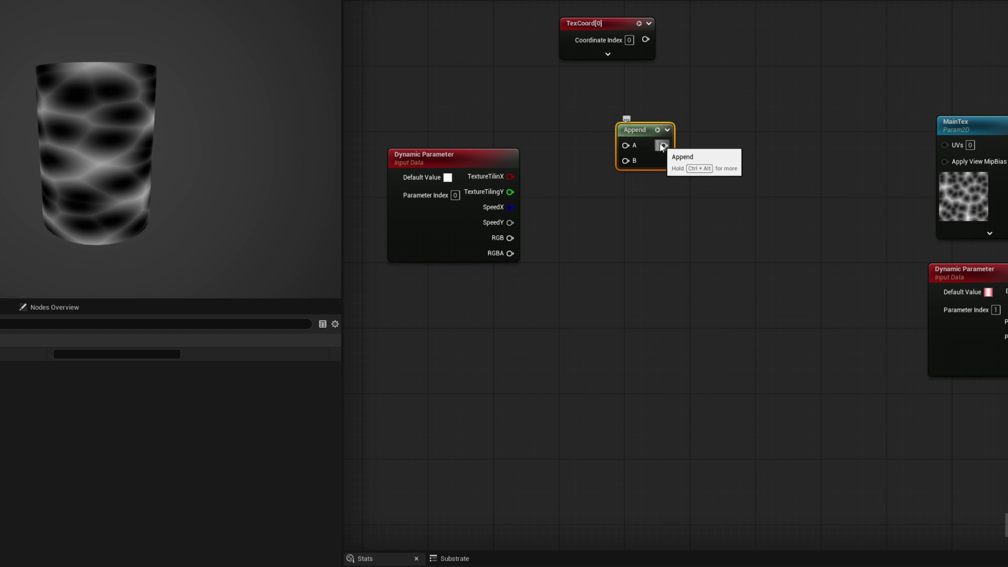
left_click_drag(510, 177, 626, 161)
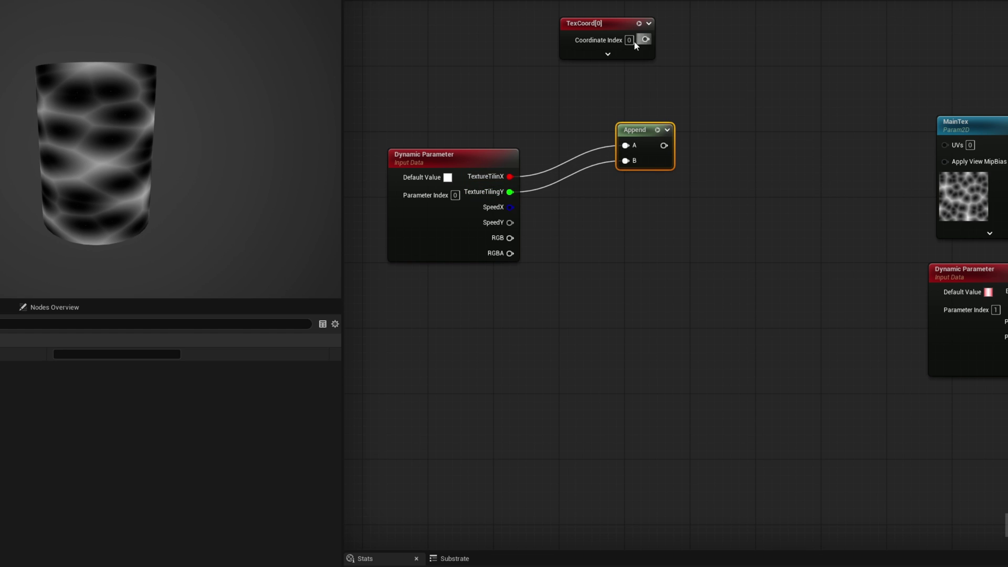
left_click_drag(635, 46, 732, 104)
left_click(724, 90)
left_click_drag(665, 145, 731, 120)
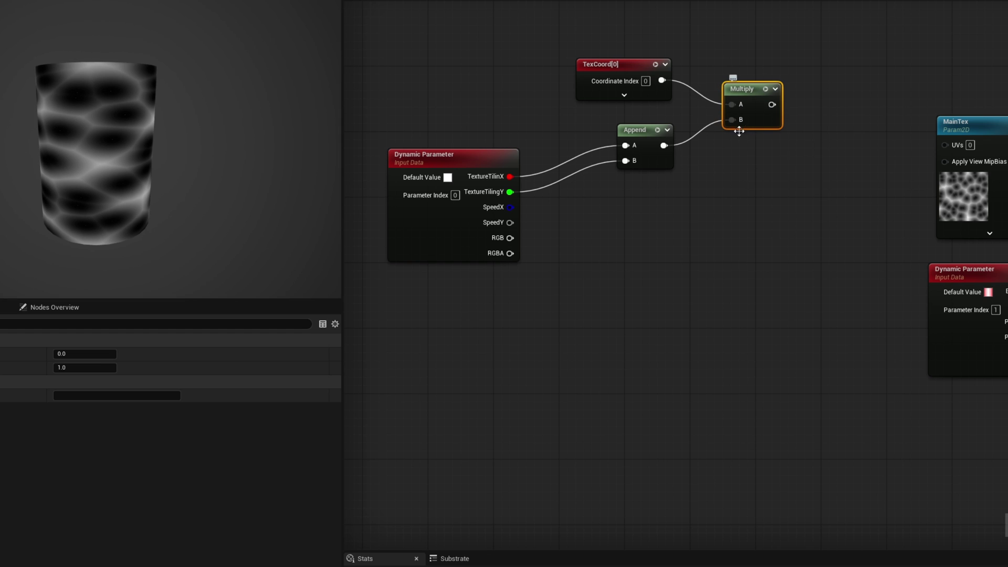
left_click(727, 172)
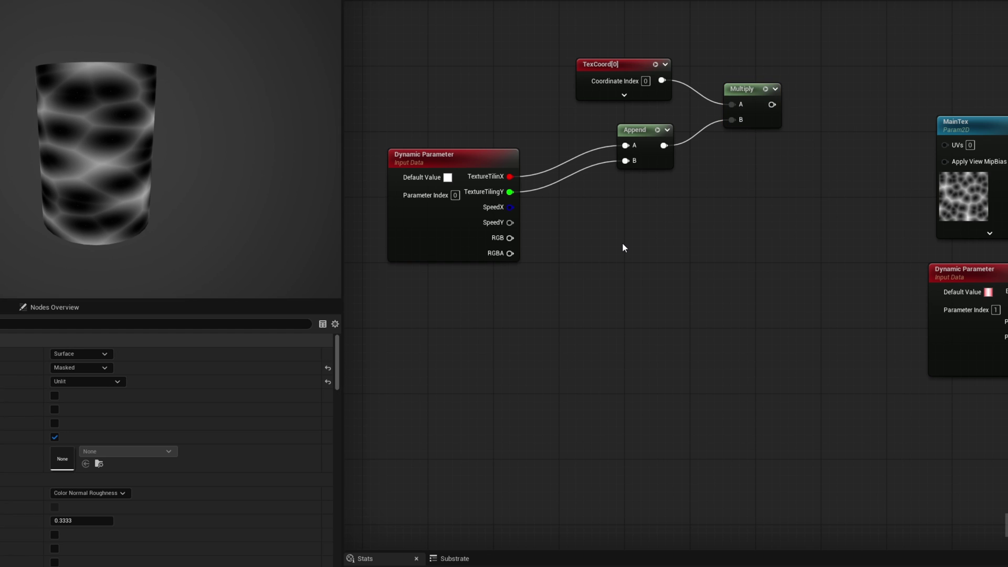
Step: Multiply SpeedX and SpeedY each by a Time node in two Multiply nodes
right_click(588, 272)
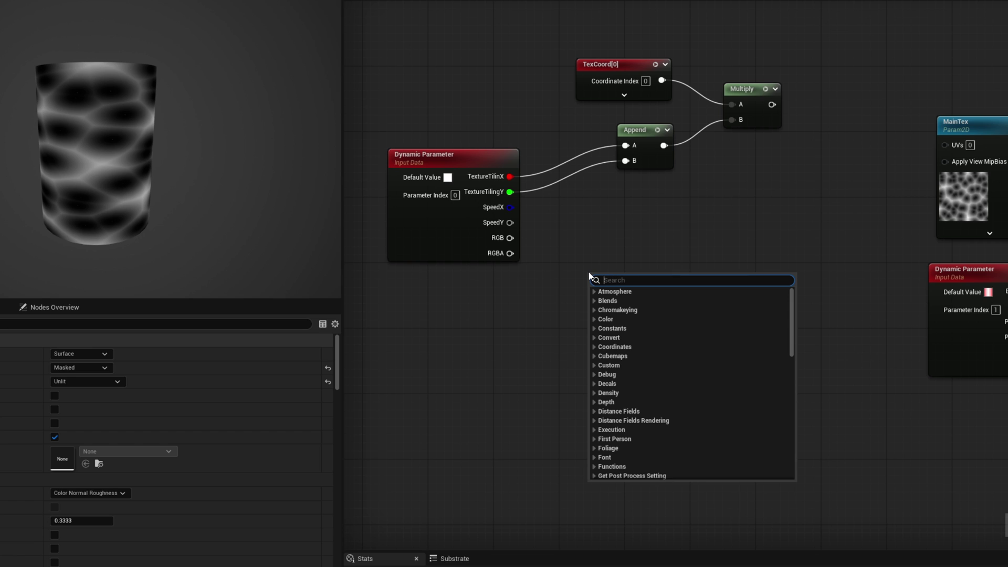
type("time")
left_click(609, 301)
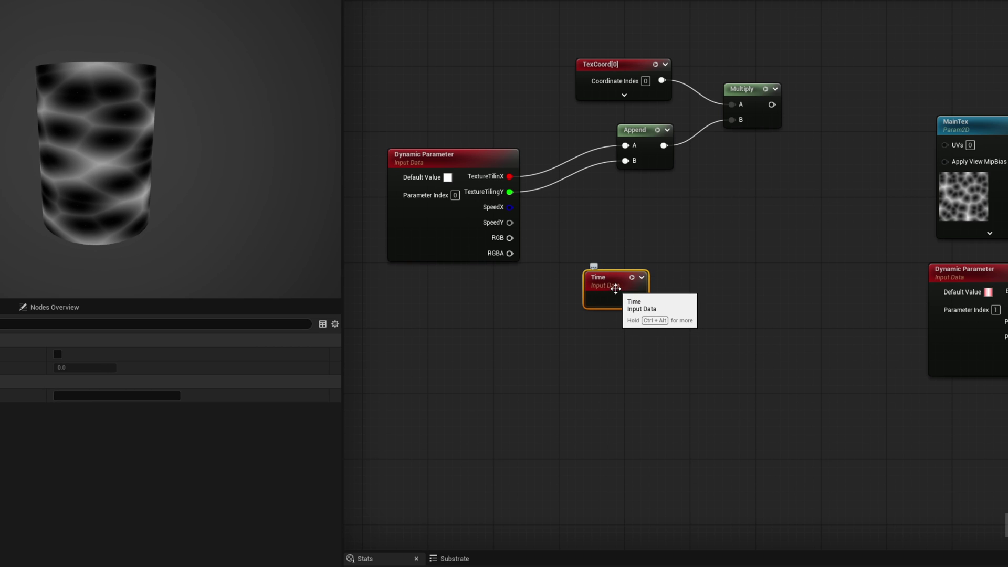
left_click(696, 249)
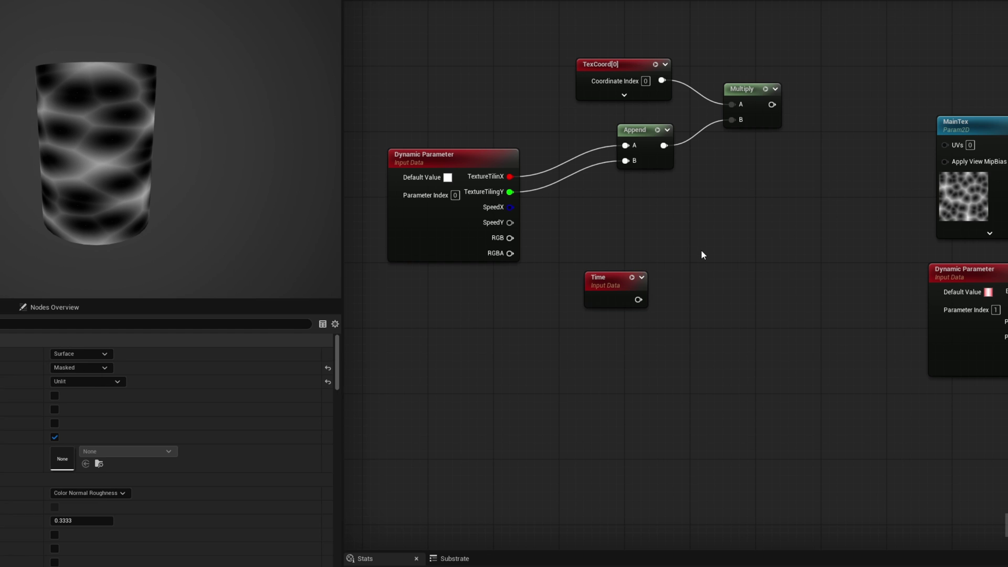
left_click(711, 253)
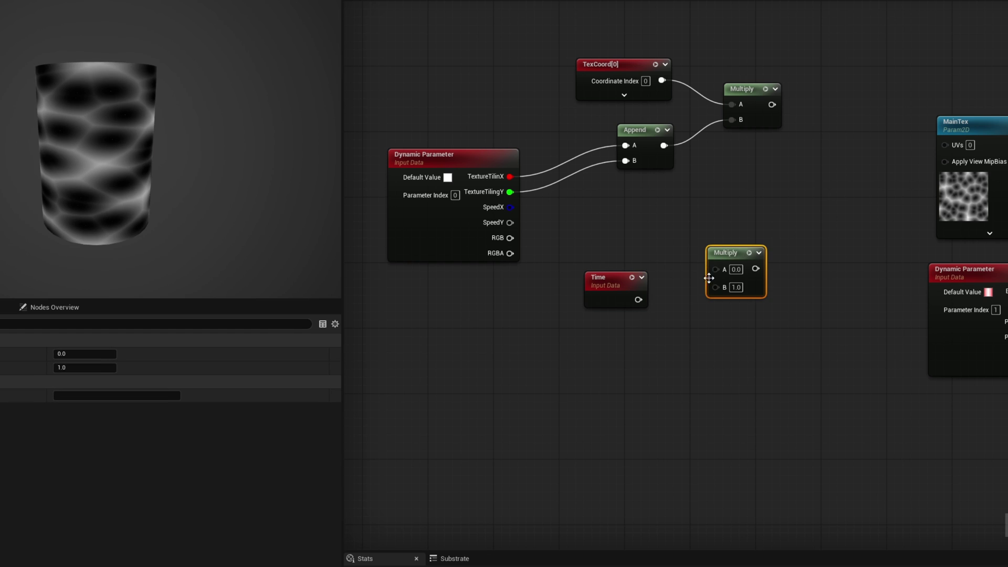
left_click(710, 323)
right_click_drag(630, 262, 624, 238)
left_click_drag(503, 184, 708, 319)
left_click_drag(631, 276, 709, 333)
Step: Combine the SpeedX and SpeedY products into an AppendMany node's R and G
right_click_drag(831, 279, 766, 277)
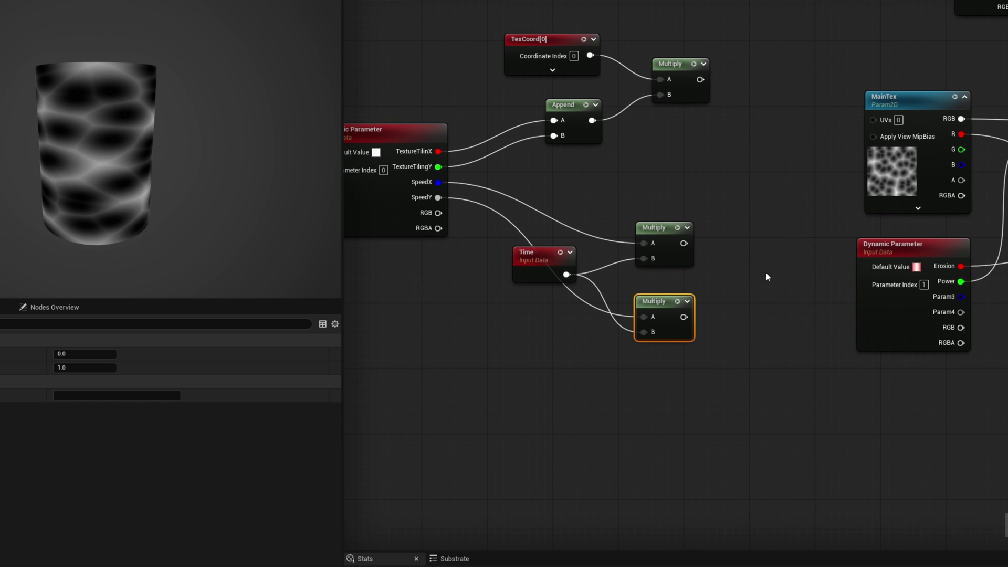
right_click(754, 247)
type("appen")
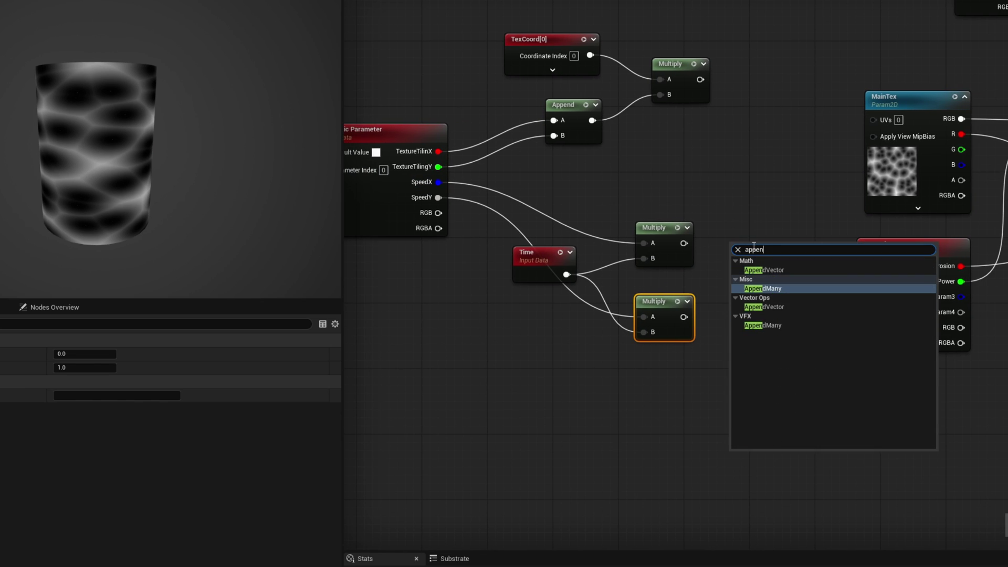
left_click(762, 288)
left_click_drag(683, 243, 734, 258)
left_click_drag(684, 317, 734, 273)
Step: Add the tiled coordinates and the AppendMany speed offset in an Add node
right_click(787, 113)
type("add")
left_click(807, 165)
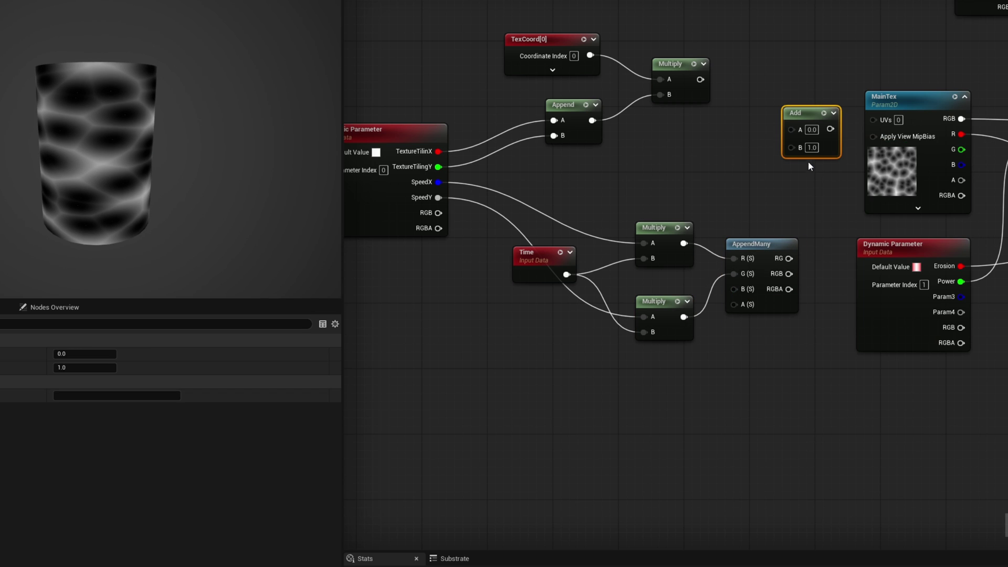
left_click_drag(700, 80, 791, 129)
left_click_drag(789, 258, 872, 118)
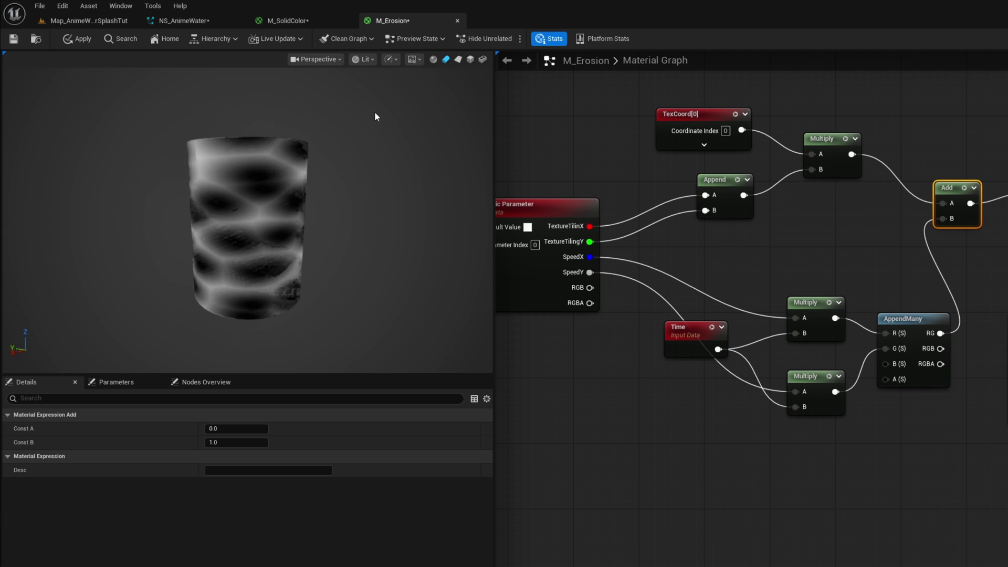
Step: Turn off post processing in the material preview
left_click(415, 60)
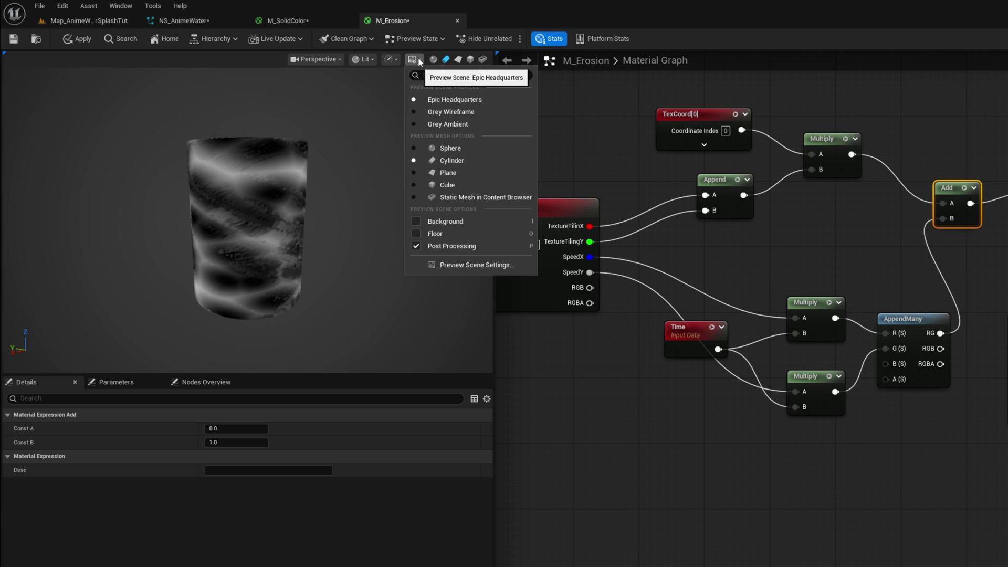
left_click(451, 246)
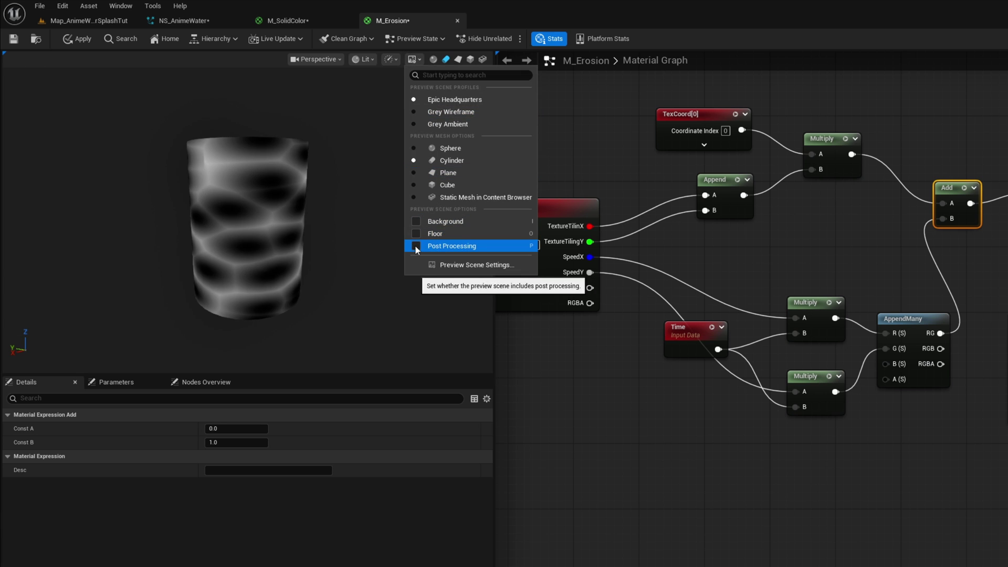
left_click(259, 61)
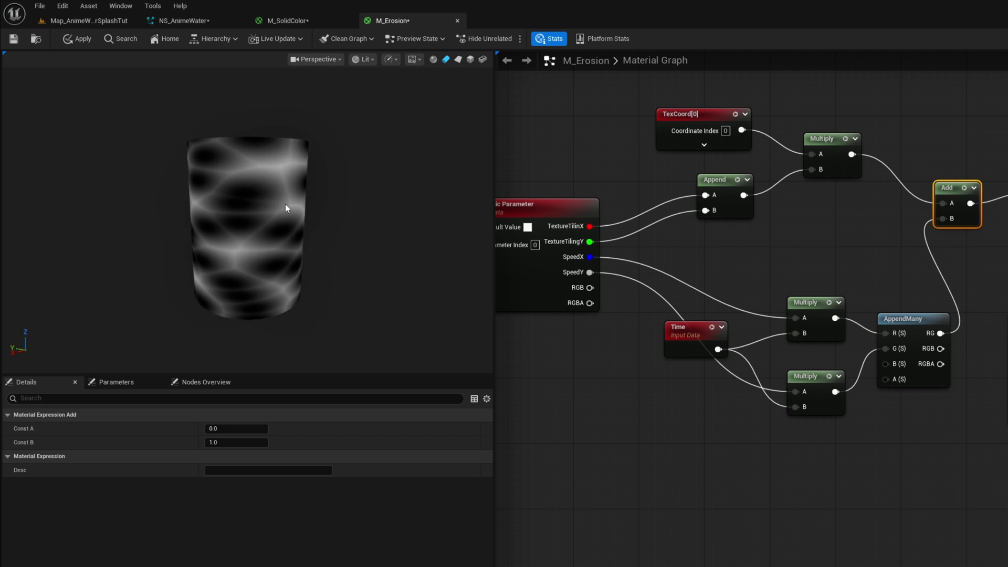
Step: Set the tiling/speed Dynamic Parameter's default B and A to 0 and save M_Erosion
scroll(287, 211, "up", 2)
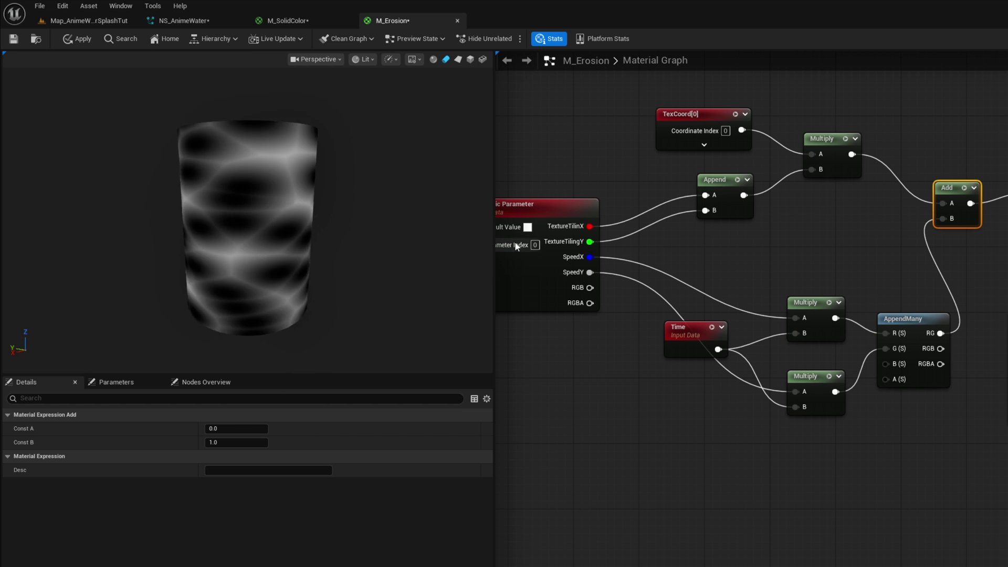
left_click(536, 213)
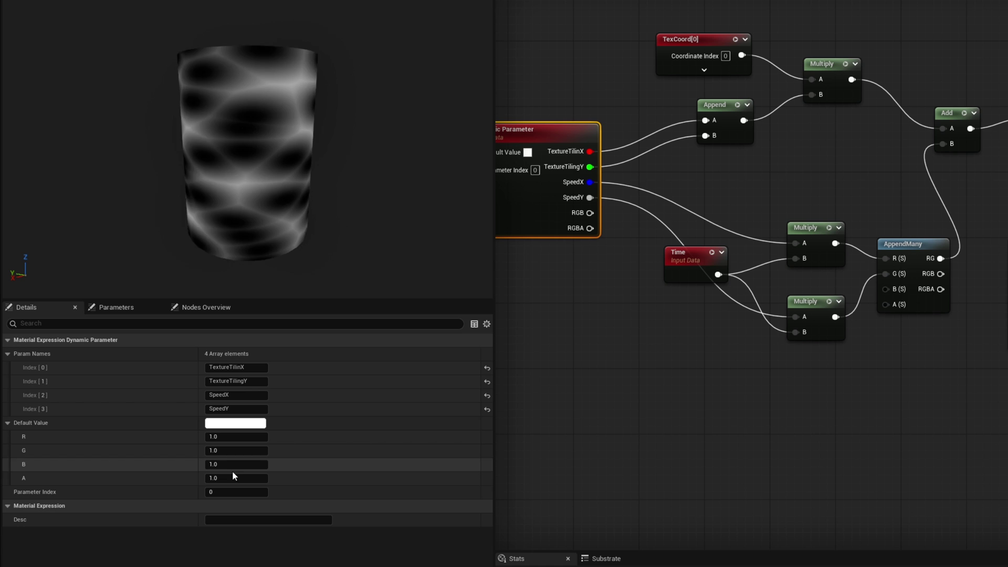
left_click(234, 552)
type("0")
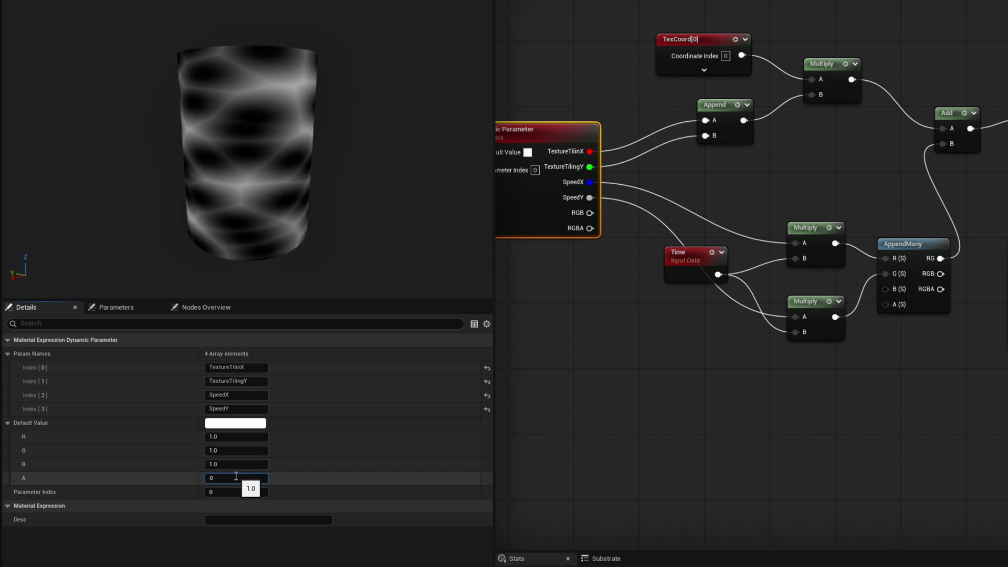
key("Return")
key("shift+Tab")
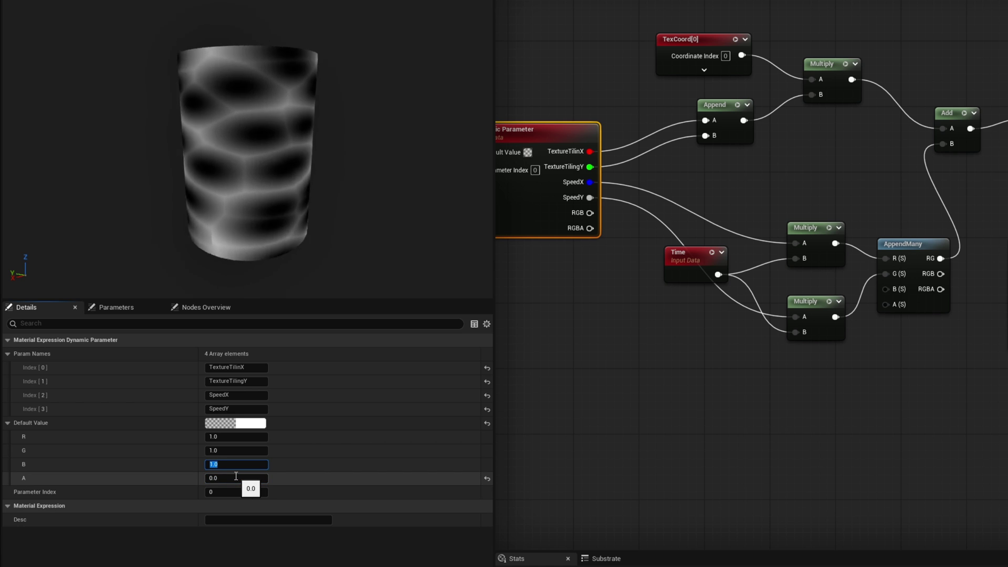
type("0")
key("Return")
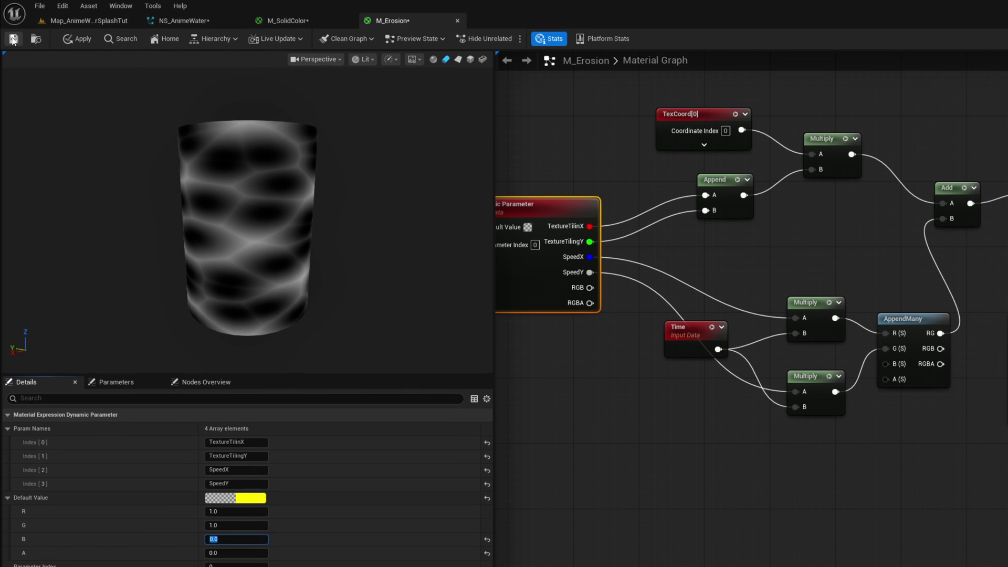
left_click(13, 38)
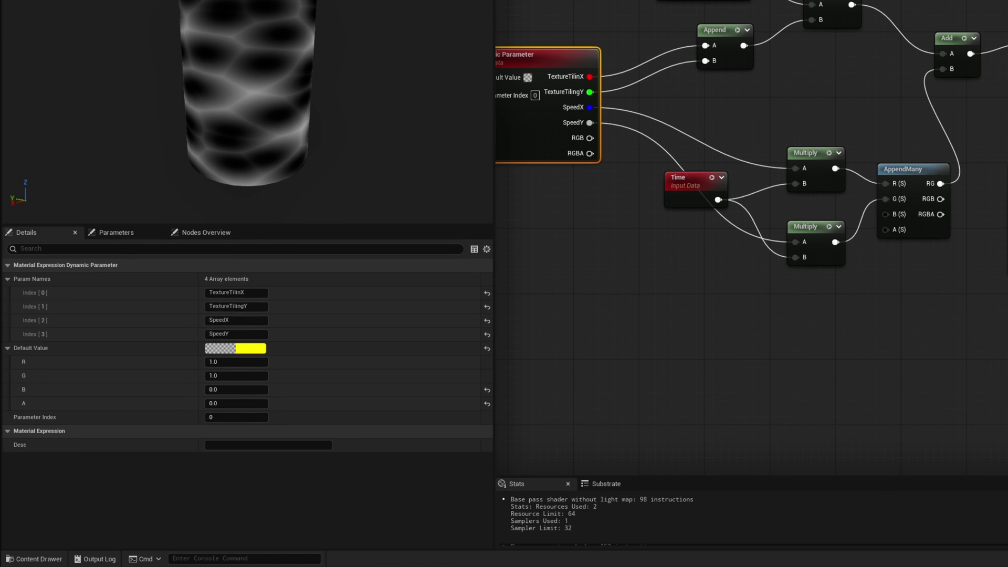
Step: Create a material instance of M_Erosion named Mi_Erosion01 and move it into the Materials folder
left_click(33, 559)
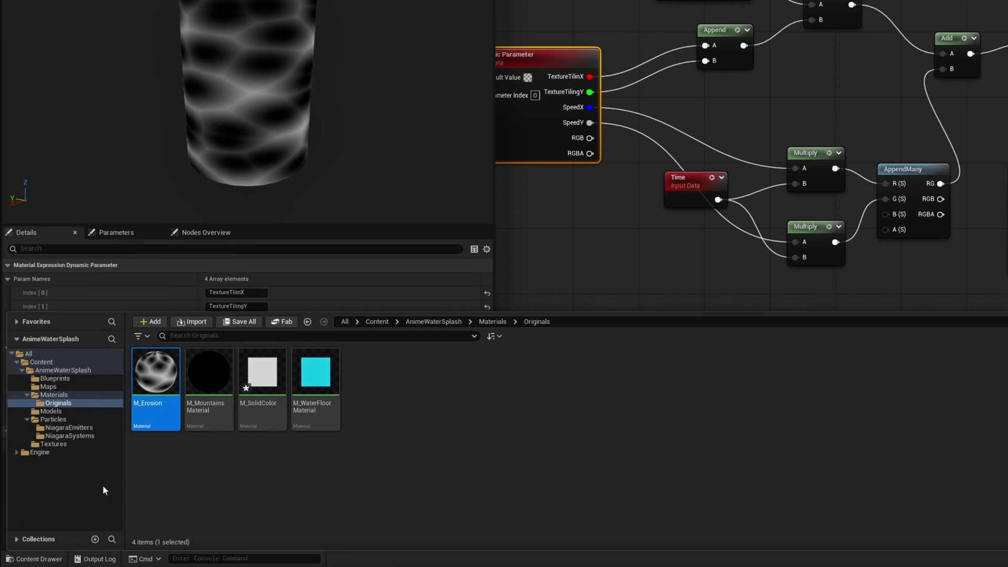
right_click(155, 381)
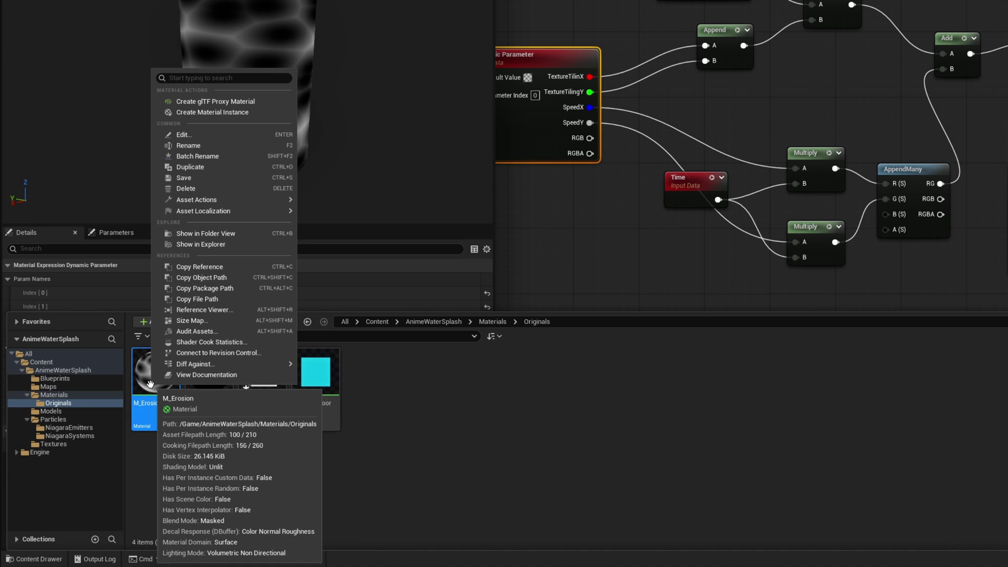
left_click(213, 113)
key("BackSpace")
key("BackSpace")
key("BackSpace")
key("BackSpace")
key("BackSpace")
type("01")
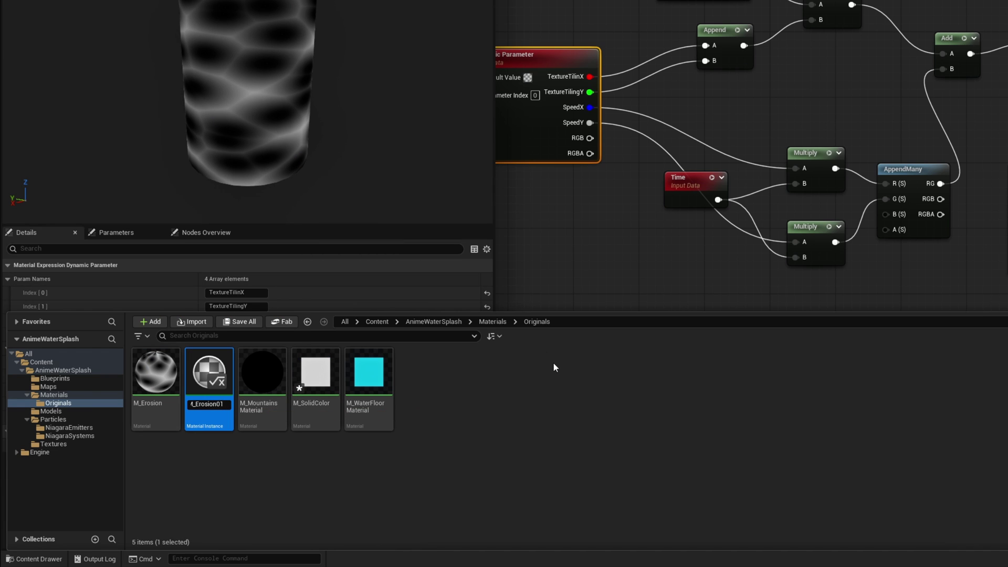
type("1")
key("Return")
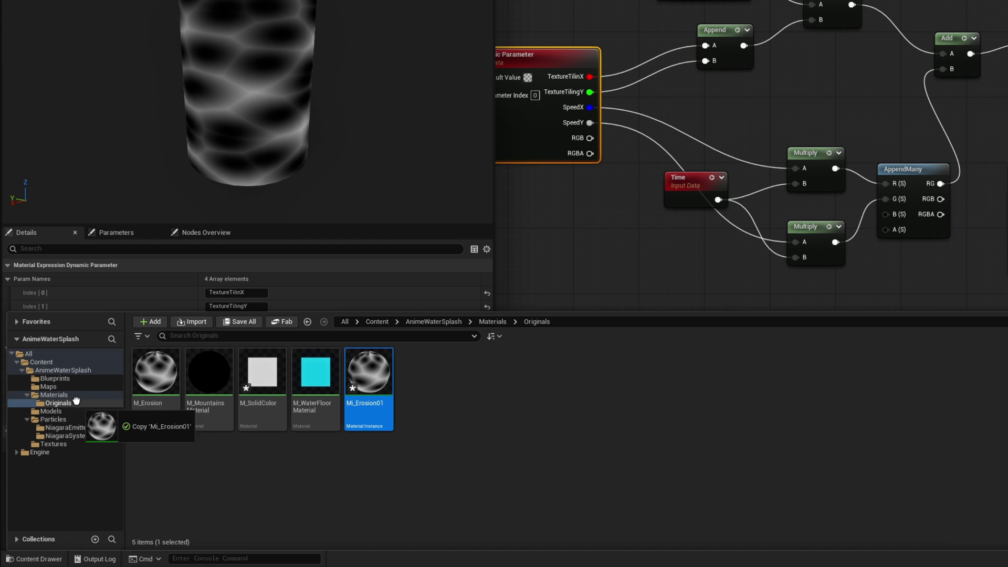
left_click_drag(83, 414, 54, 395)
left_click(54, 395)
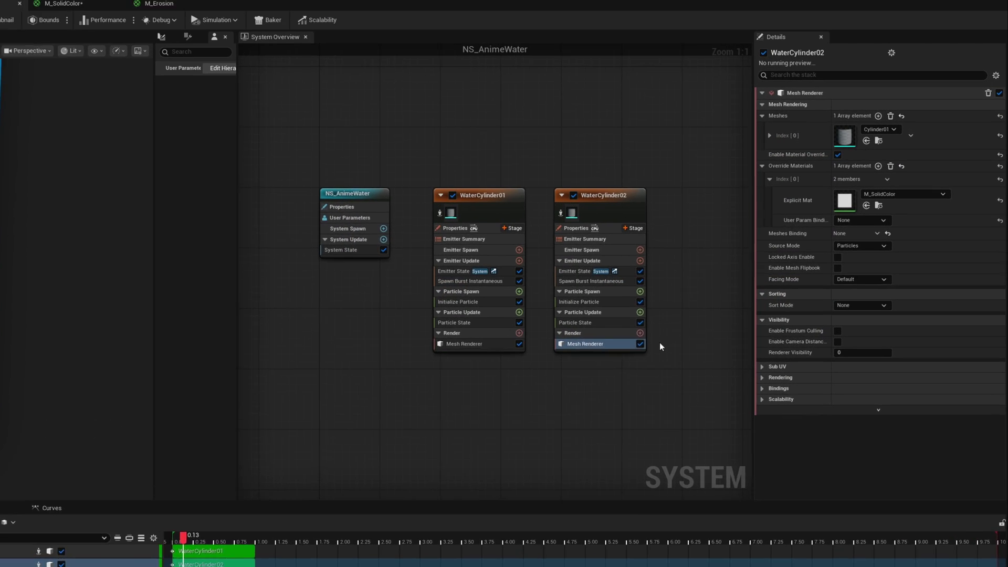
Step: Assign Mi_Erosion01 as WaterCylinder02's mesh renderer override material
left_click(893, 200)
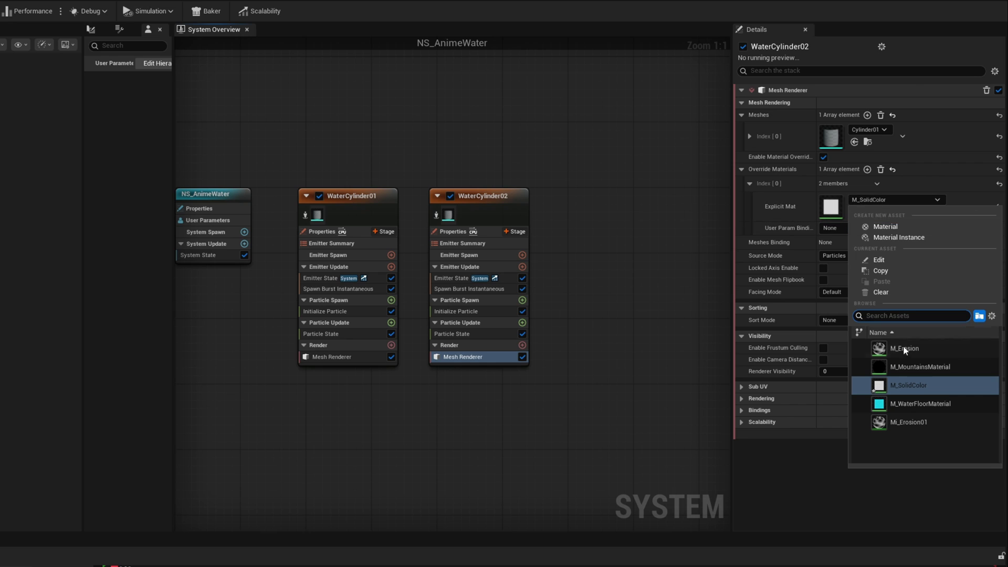
left_click(917, 421)
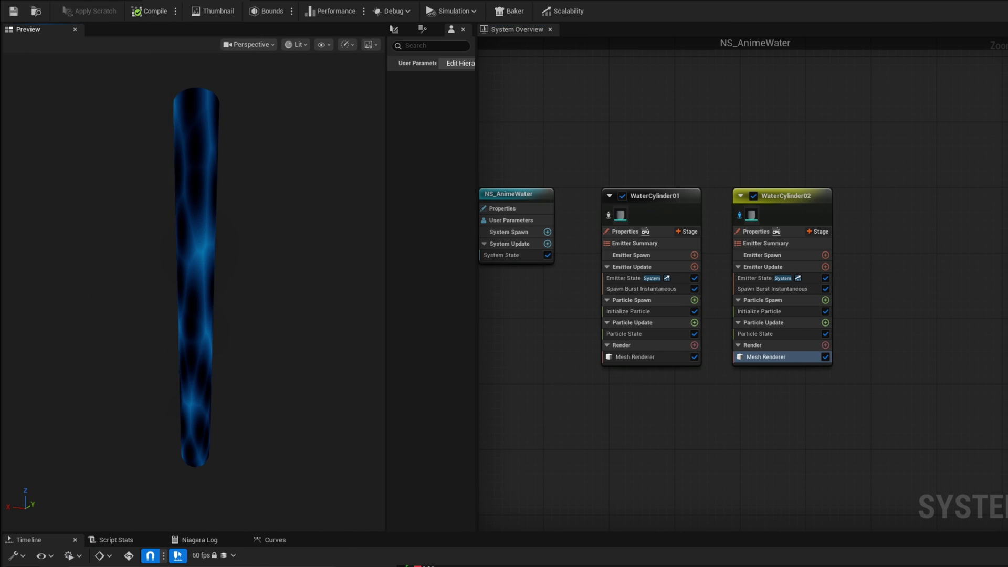
left_click(774, 311)
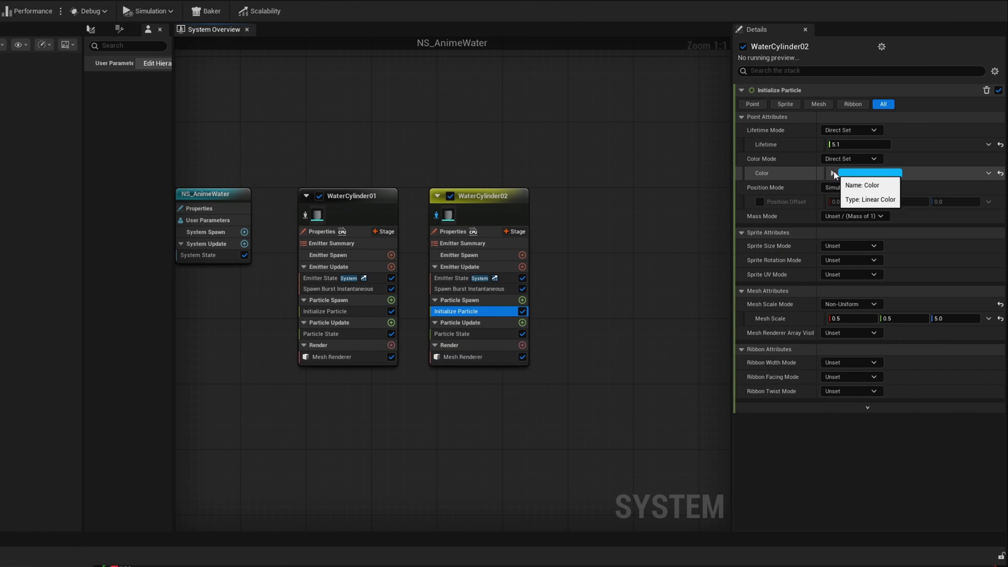
Step: Set the initial particle colour to bright white RGB 5, 5, 5 and mesh scale to 0.55, 0.55, 5.0
left_click(867, 173)
left_click(724, 315)
type("5")
key("Tab")
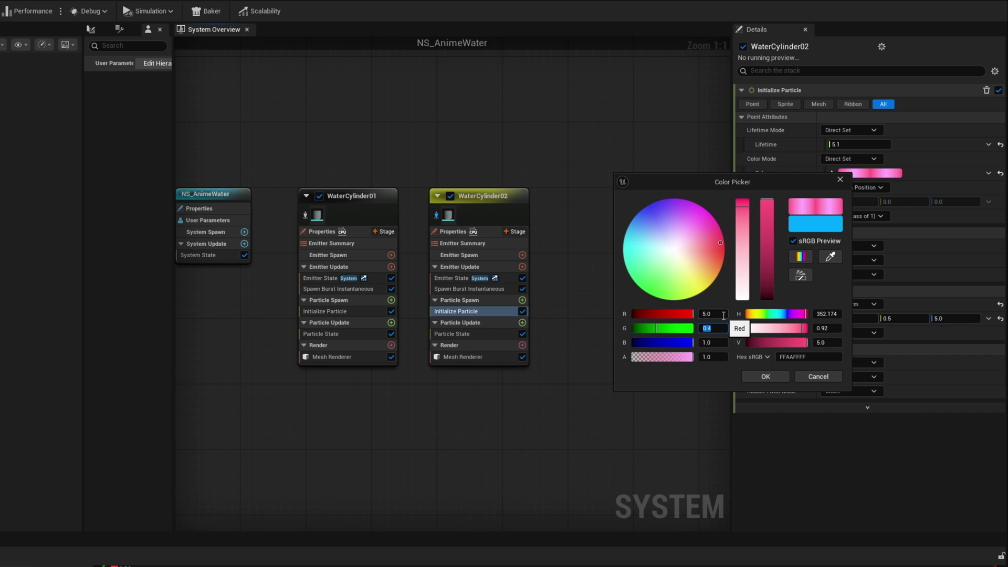
type("5")
key("Tab")
type("5")
key("Return")
left_click(766, 377)
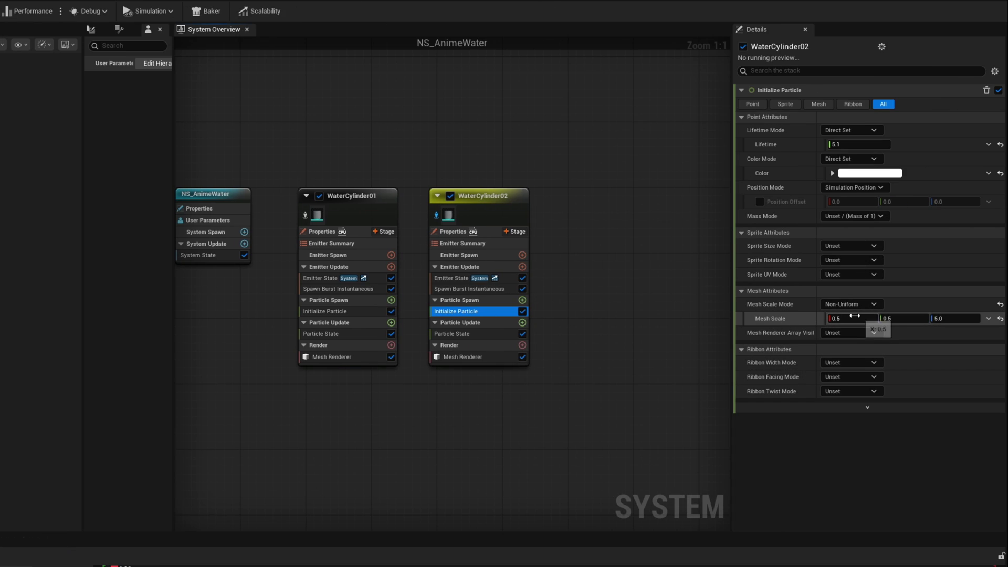
left_click(853, 317)
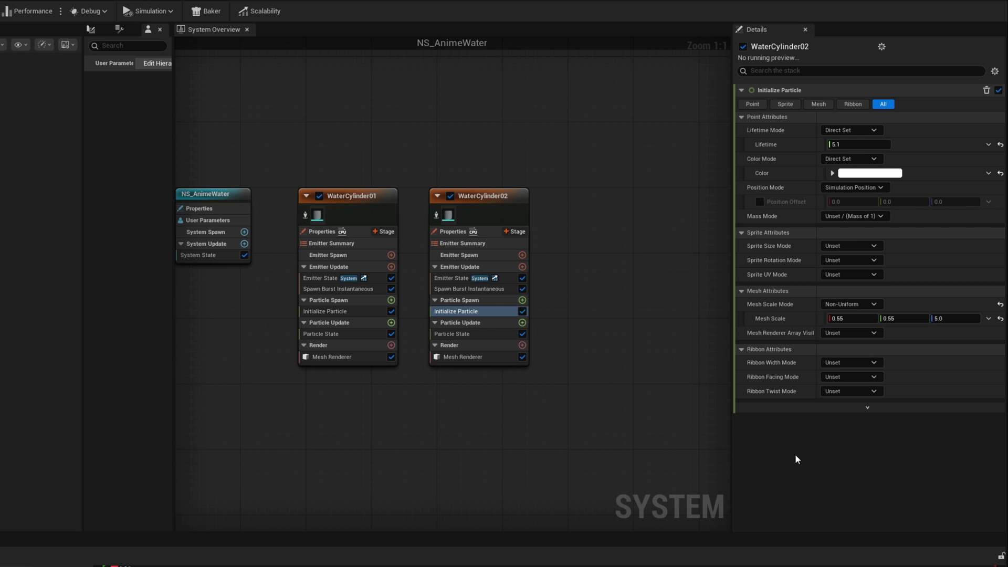
Step: Isolate WaterCylinder02 and add a Dynamic Material Parameters module to its particle spawn
left_click(444, 217)
left_click(522, 301)
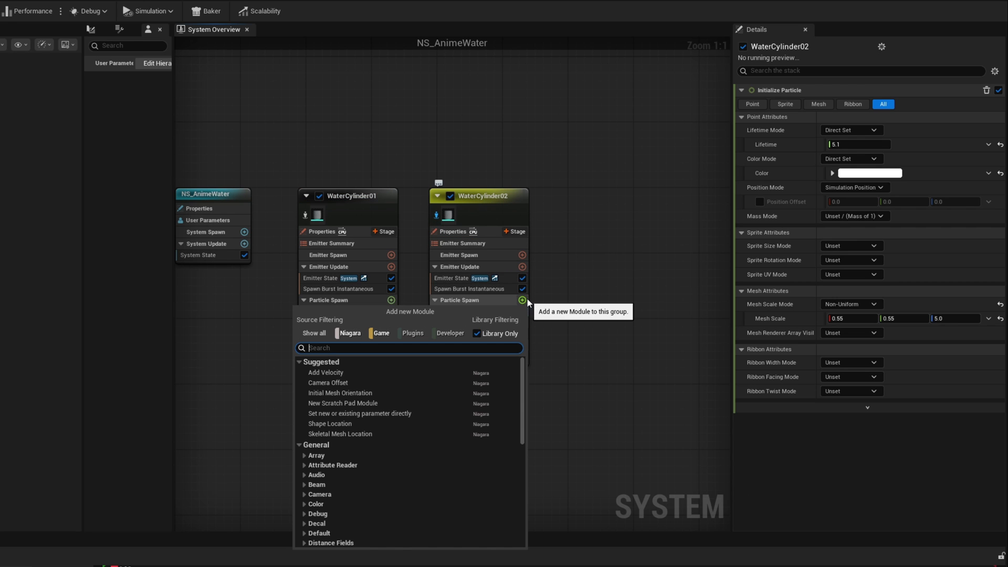
type("dyna")
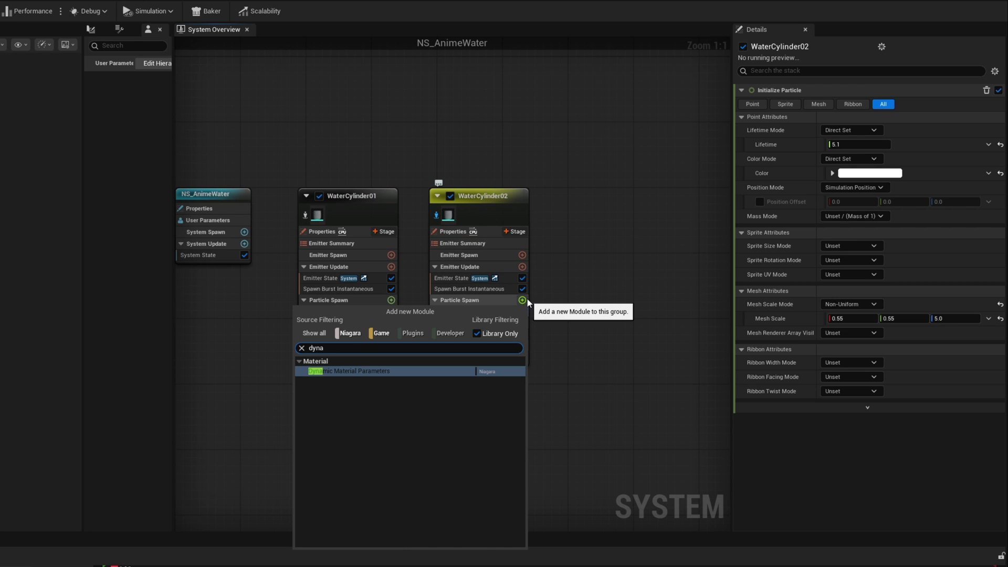
left_click(400, 373)
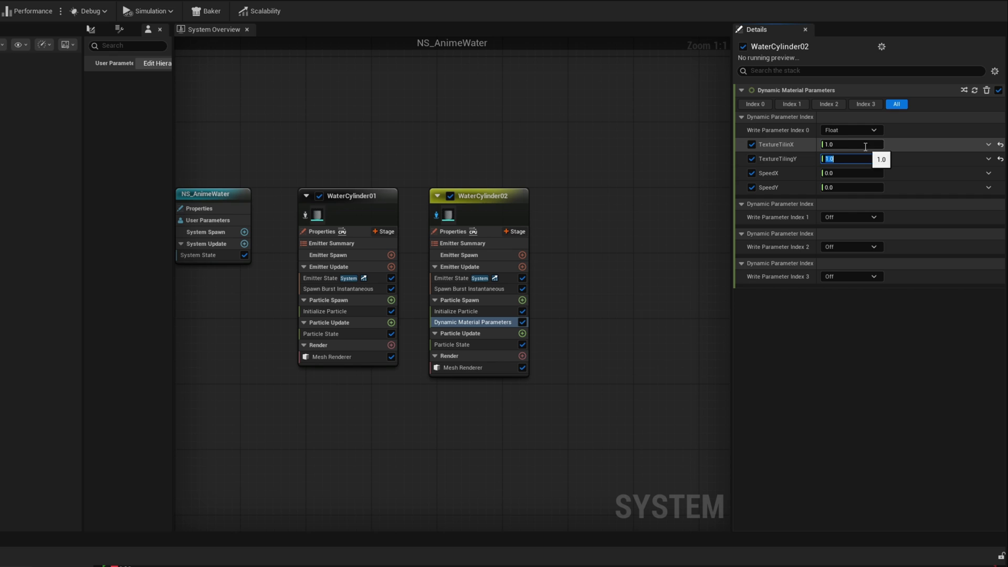
Step: Set TextureTilinX 3, parameter index 1 to Float, Erosion 1.3 and SpeedY -1, then un-isolate
left_click(849, 143)
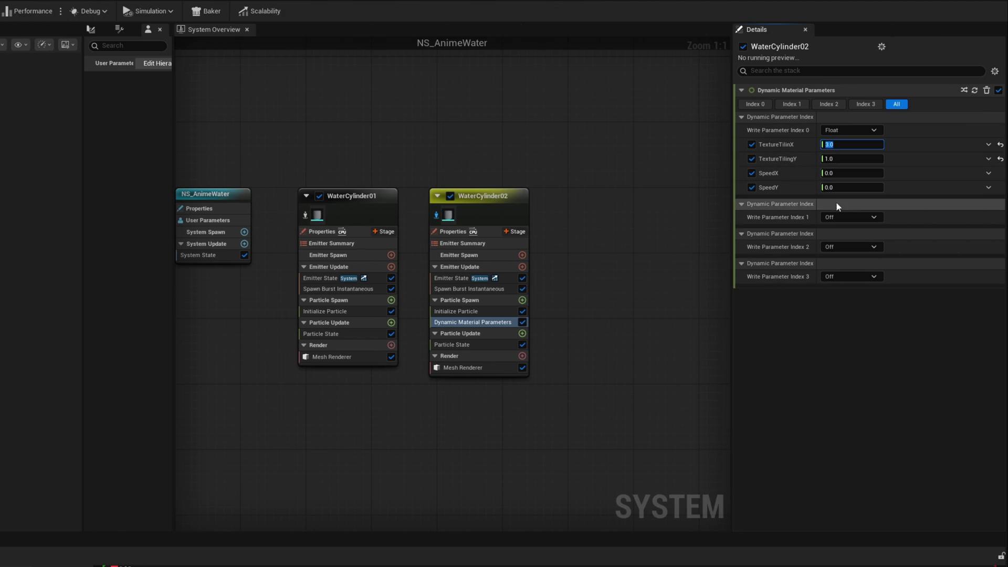
left_click(849, 218)
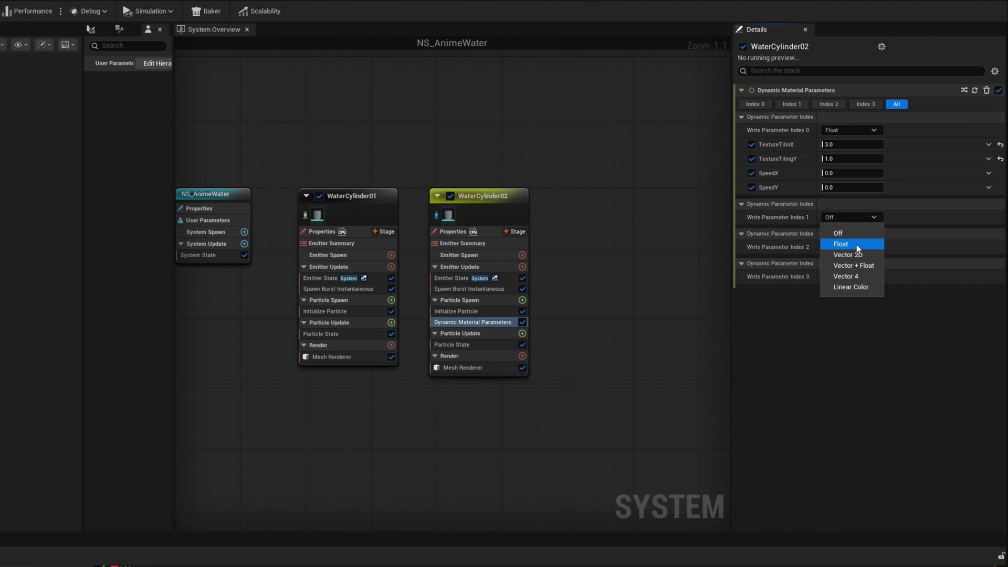
left_click(856, 245)
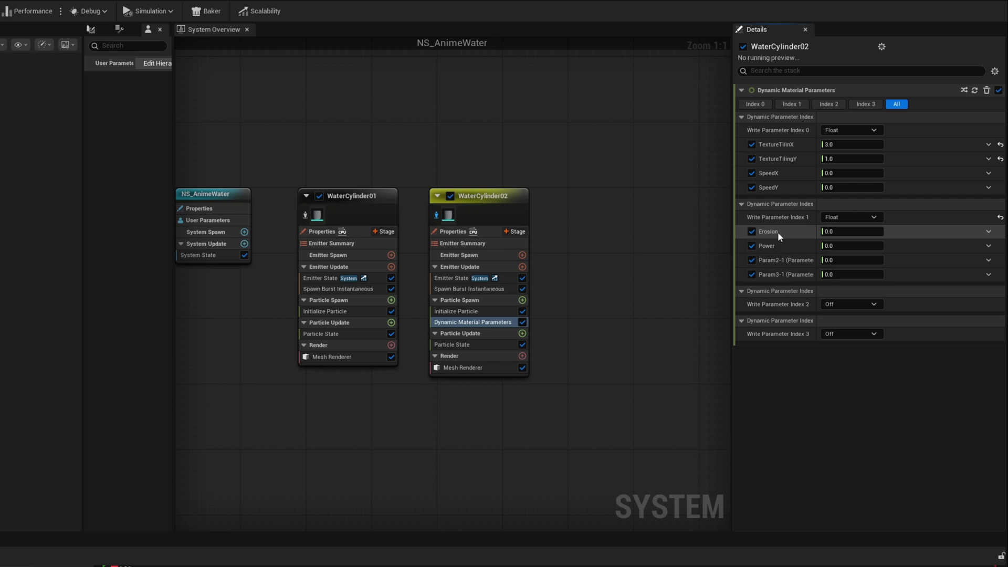
left_click(848, 231)
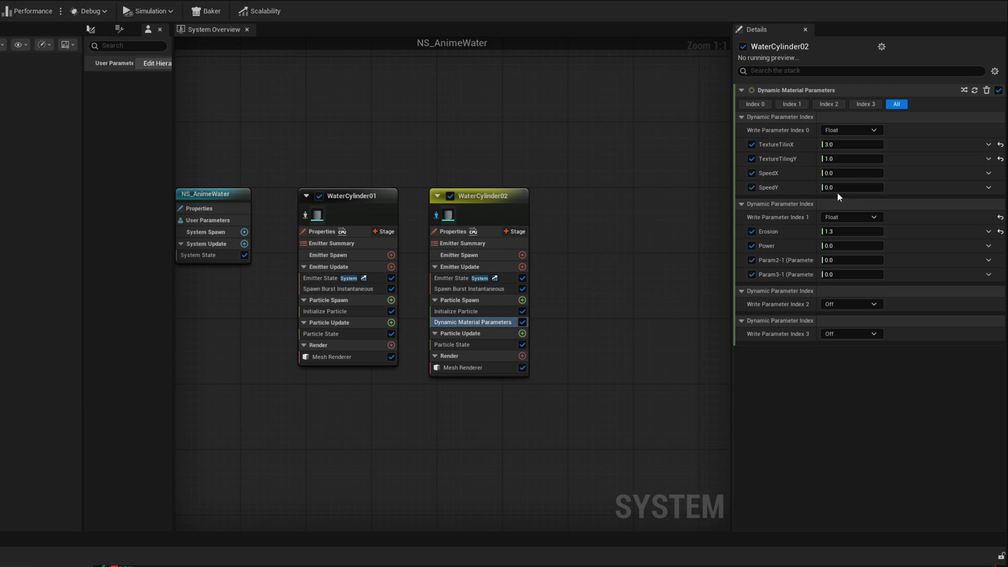
left_click(864, 188)
type("-1")
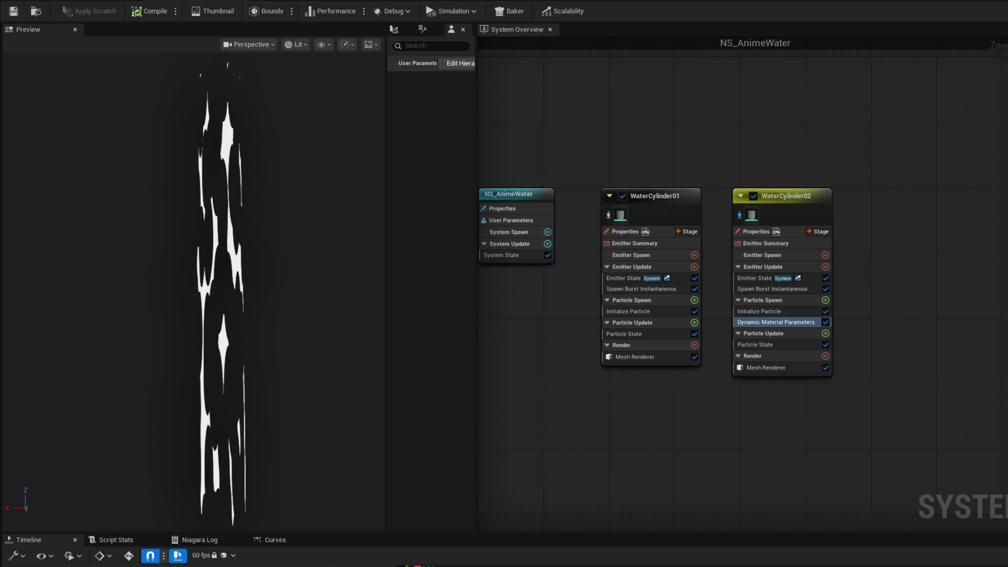
left_click(741, 216)
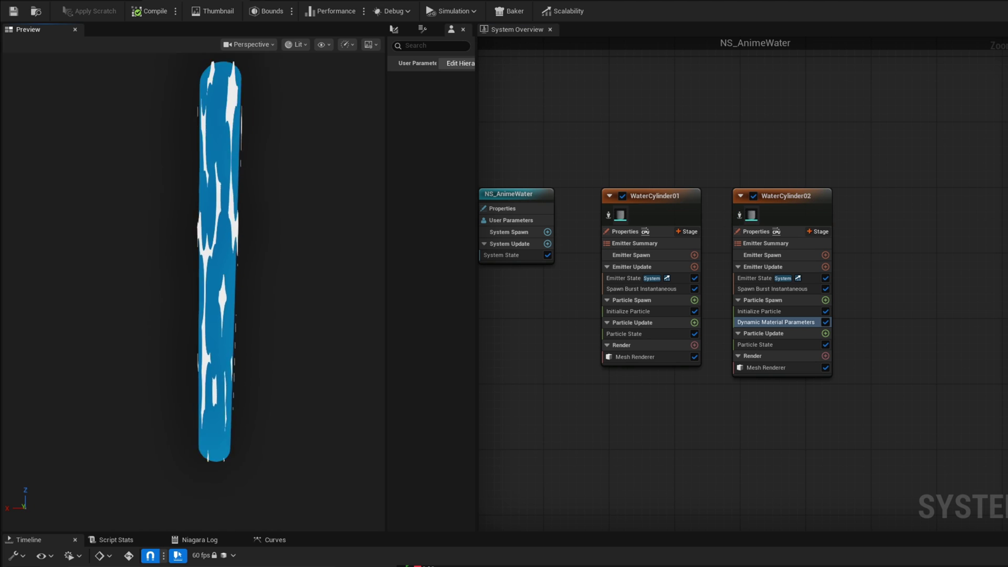
left_click_drag(174, 313, 181, 313)
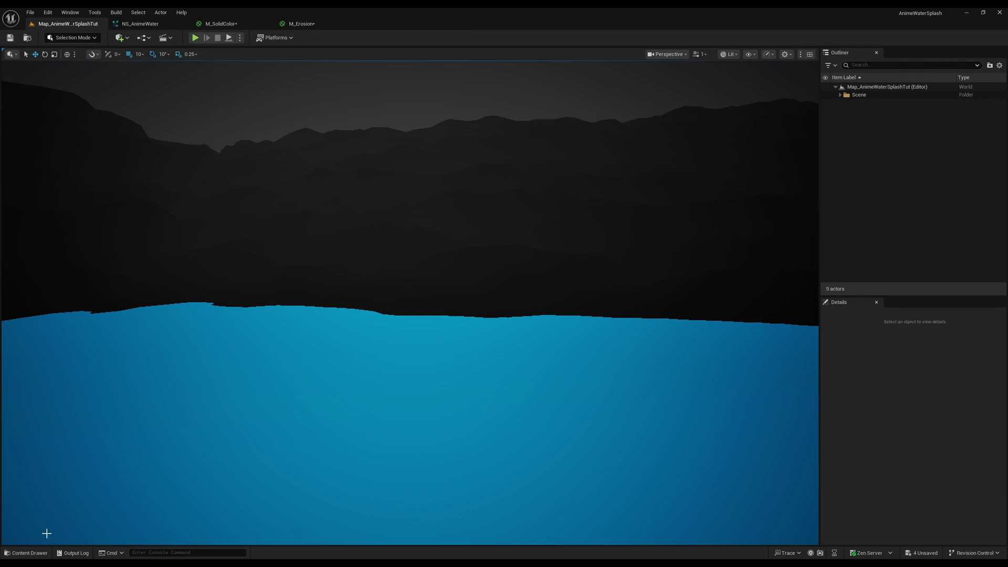
Step: Drag NS_AnimeWater from the NiagaraSystems folder into the level at 0, 0, 0
left_click(24, 554)
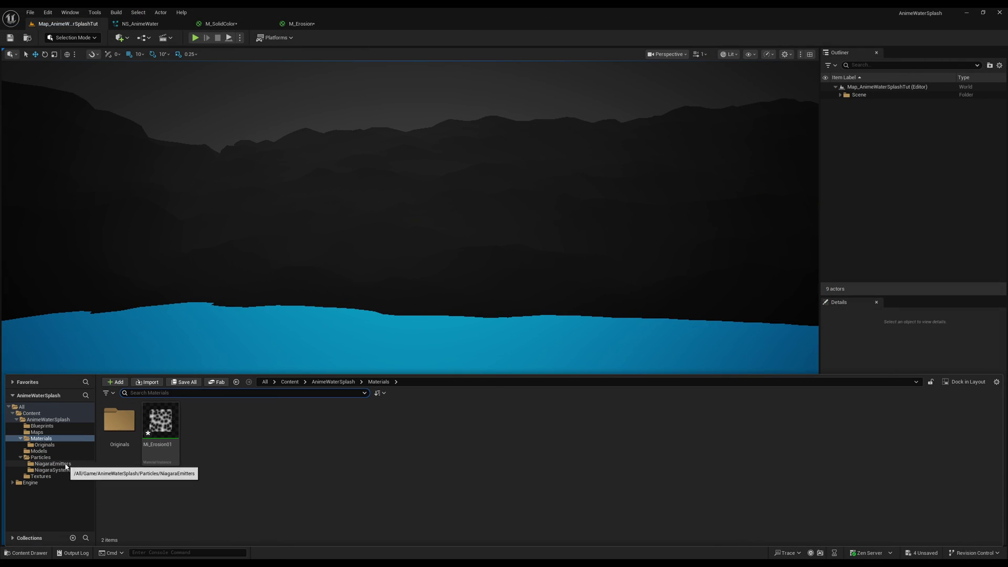
left_click(63, 470)
left_click_drag(119, 420, 230, 284)
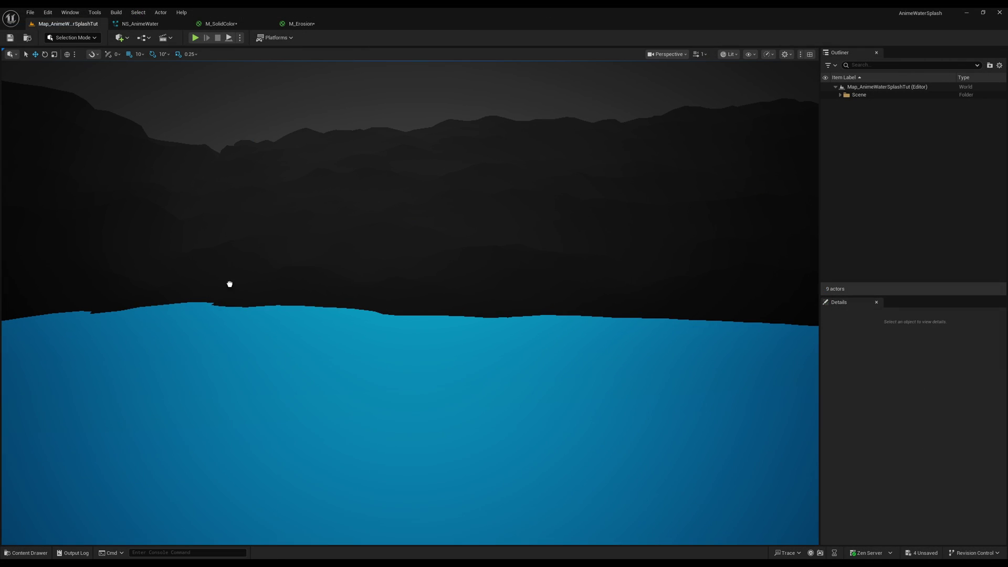
left_click_drag(341, 403, 368, 427)
right_click_drag(367, 426, 359, 406)
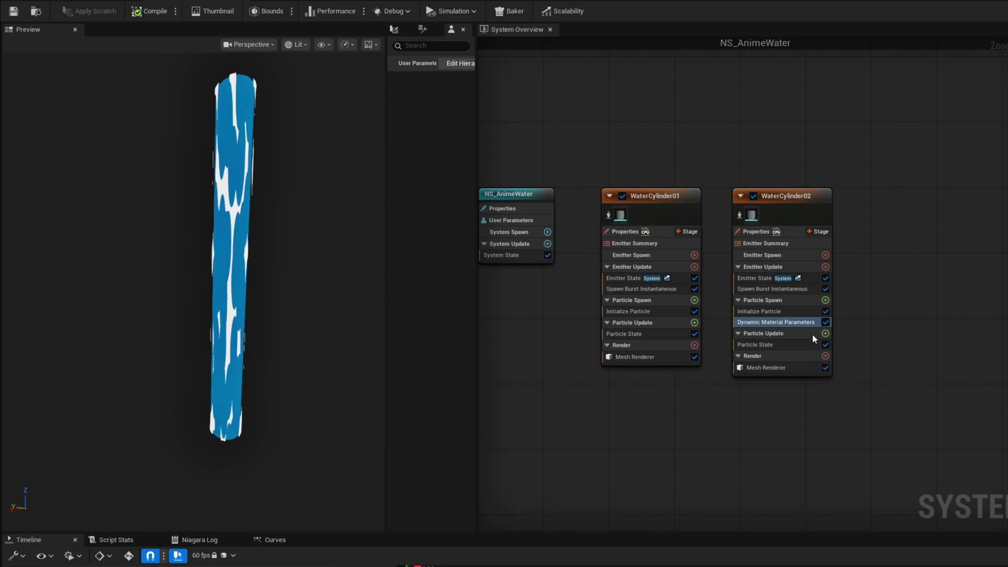
Step: Duplicate WaterCylinder02 with Ctrl+D, place the copy below, and rename it Ripples01
right_click_drag(811, 335, 942, 245)
left_click(863, 86)
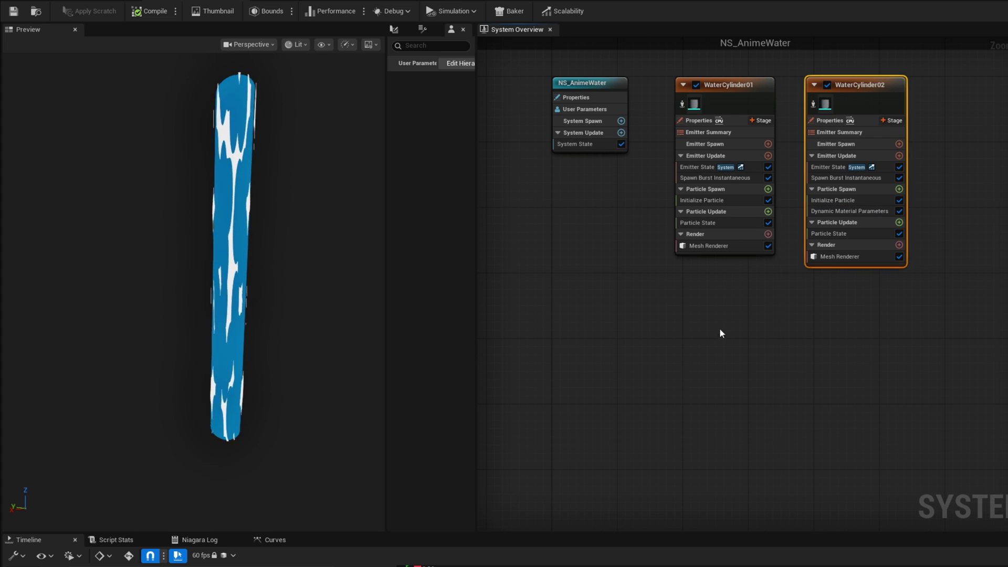
key("ctrl+d")
left_click_drag(738, 331, 697, 314)
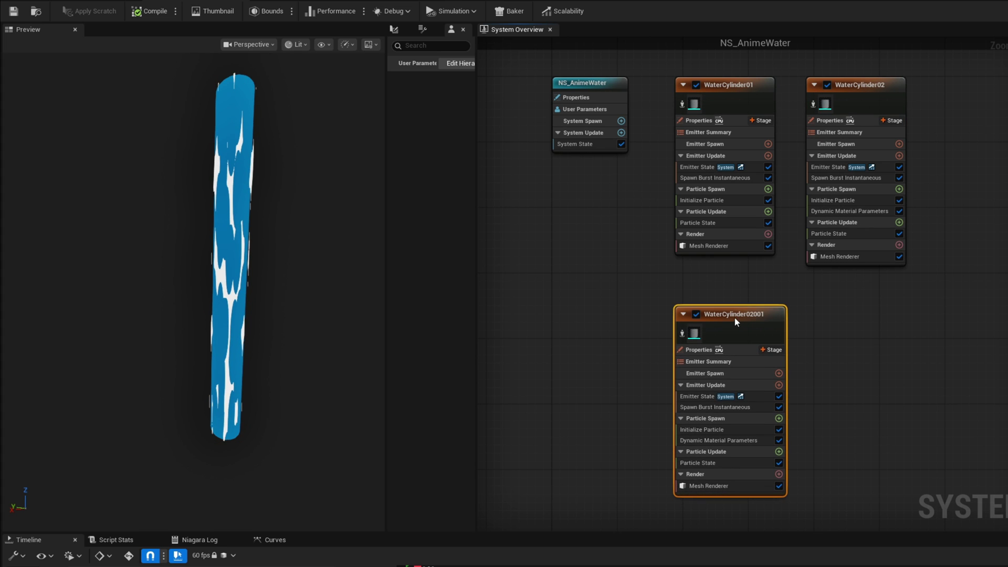
right_click_drag(696, 332, 824, 341)
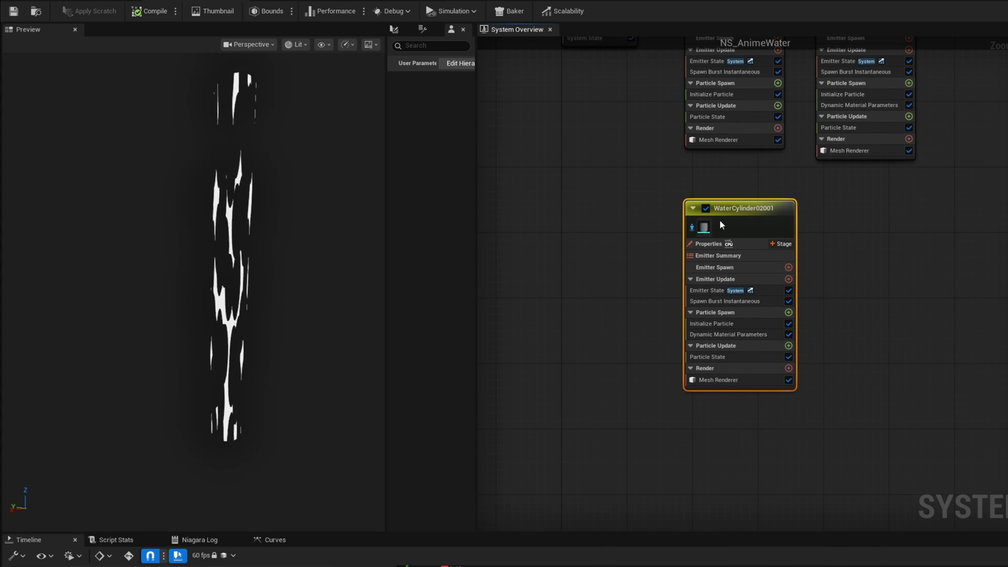
double_click(735, 207)
type("Ripples")
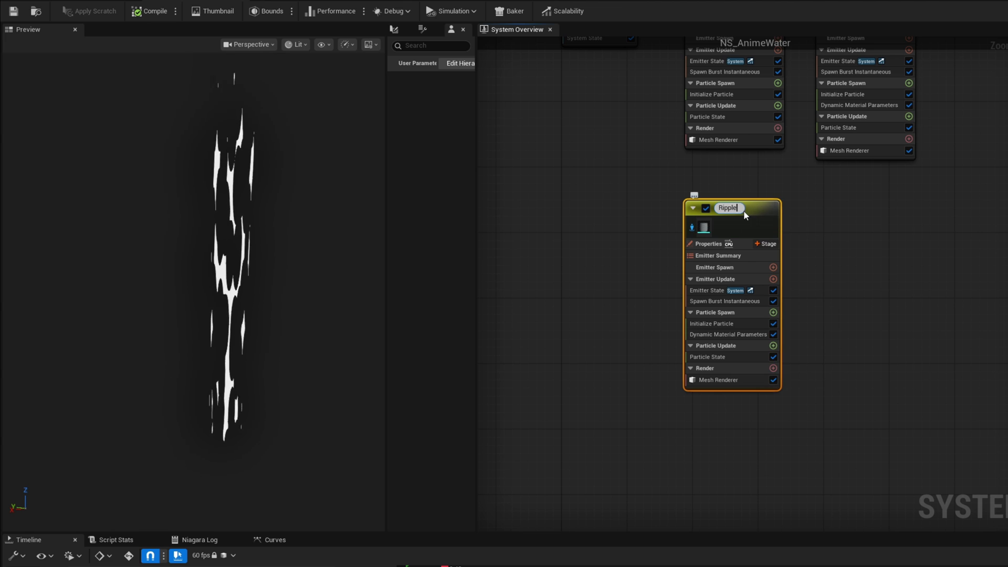
key("Return")
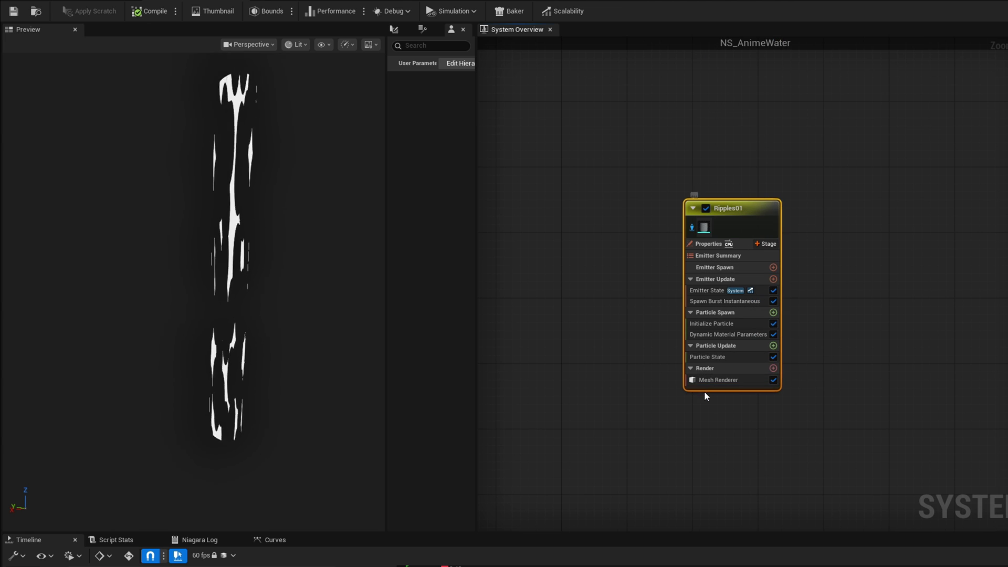
left_click(714, 381)
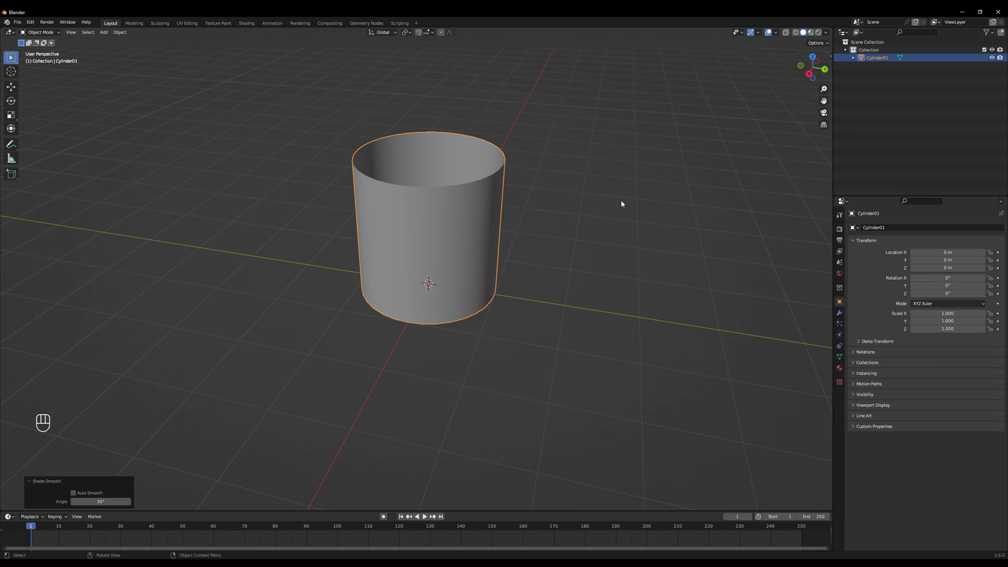
Step: Hide Cylinder01 and add a new cylinder in edit mode
left_click(621, 201)
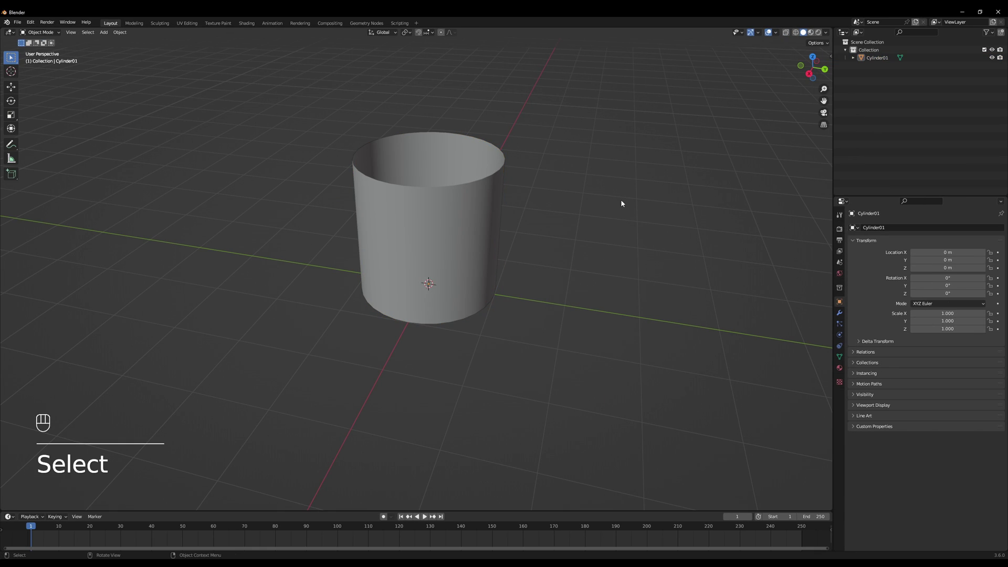
left_click(992, 58)
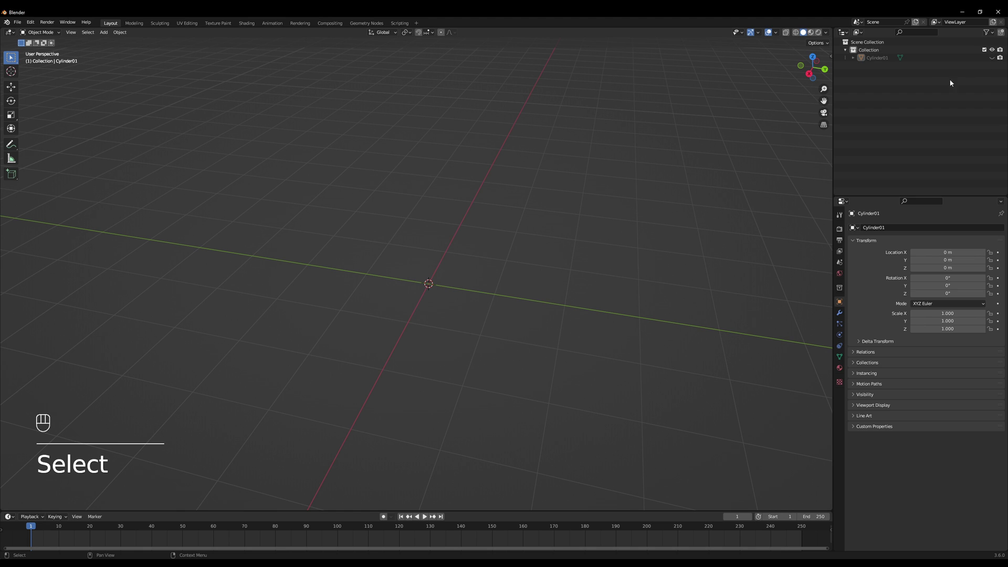
key("shift+a")
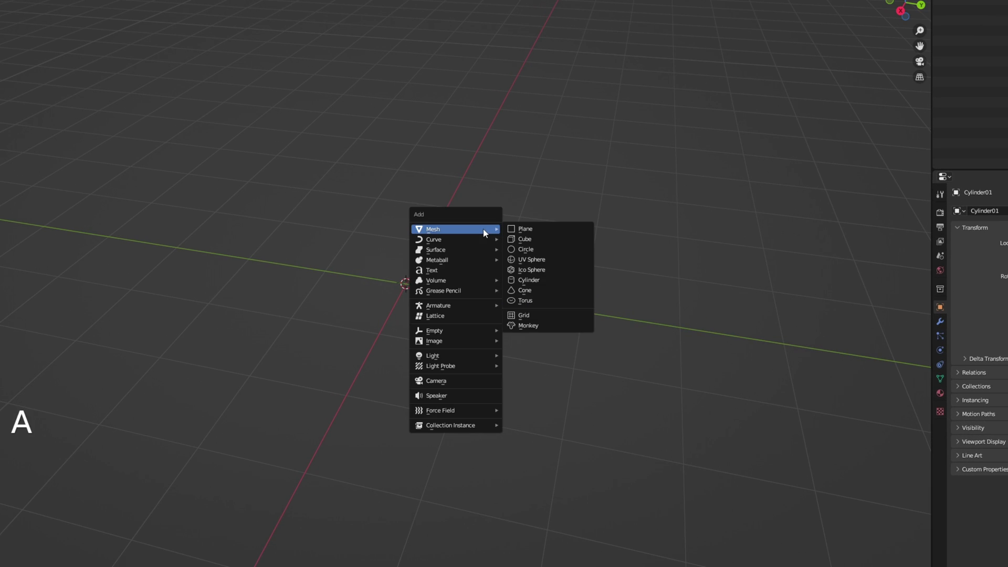
left_click(535, 286)
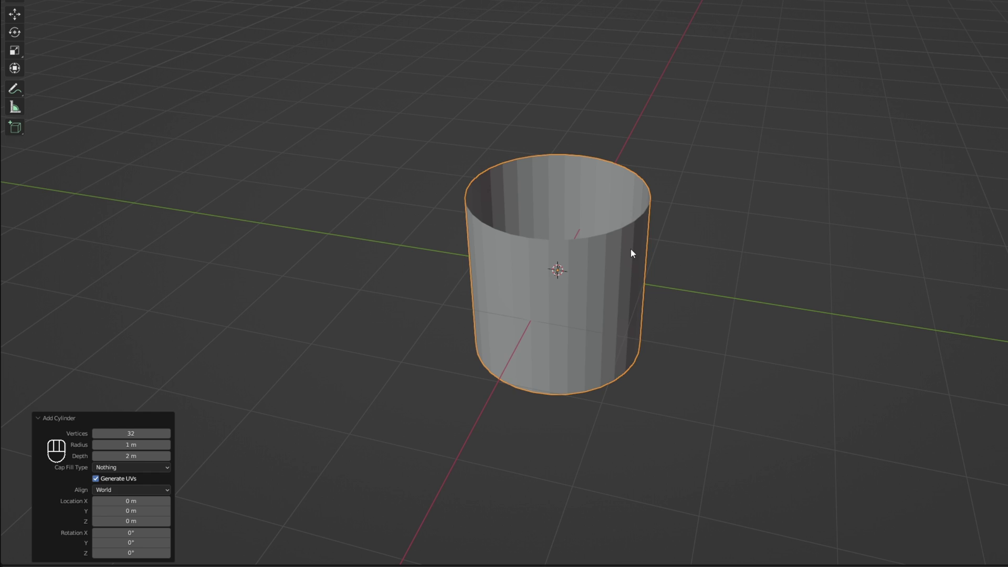
key("Tab")
Step: Scale the cylinder's top loop to zero and lower that tip by 1 on Z
left_click(615, 230, "alt")
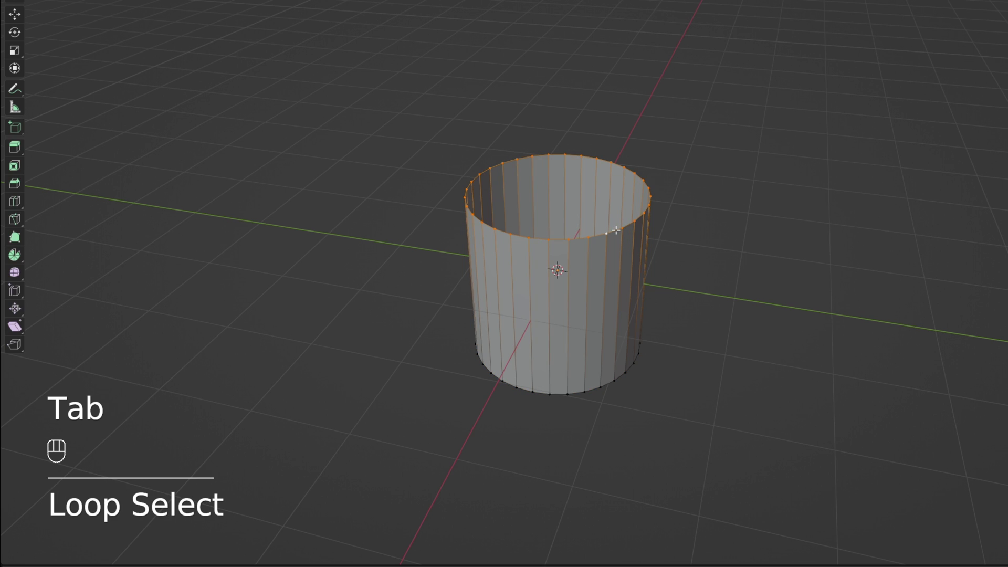
key("s")
key("0")
key("KP_Enter")
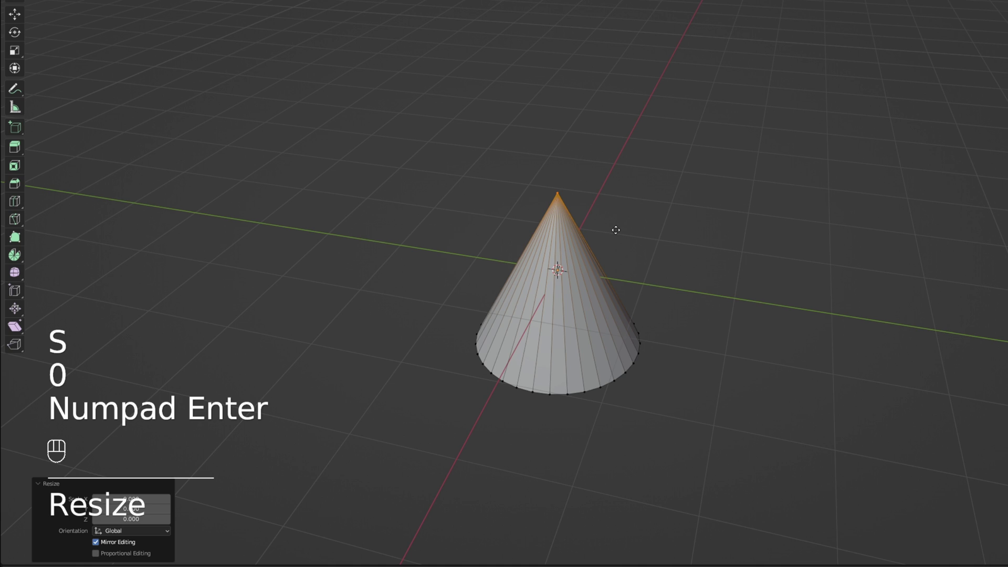
key("g")
key("z")
key("minus")
key("1")
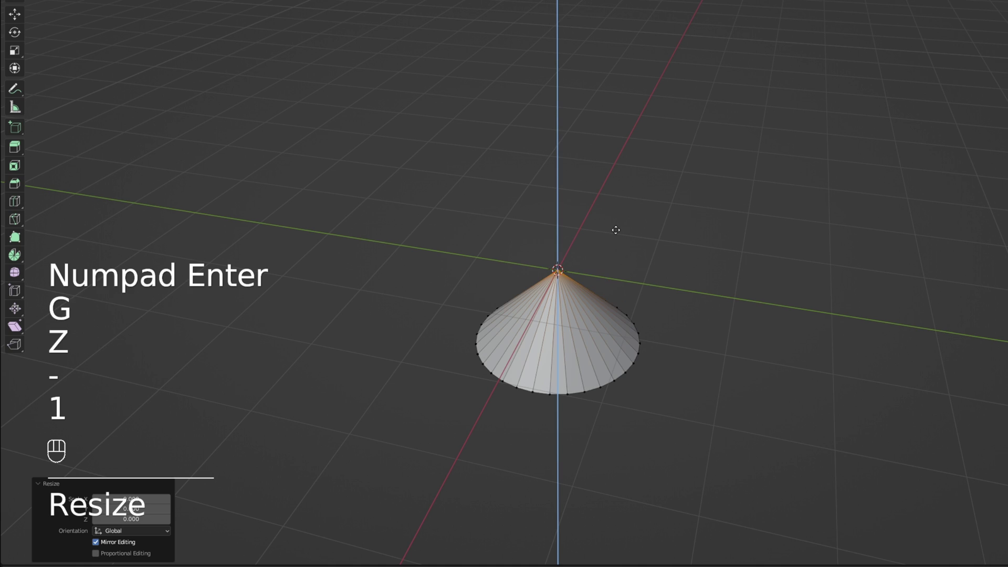
key("Return")
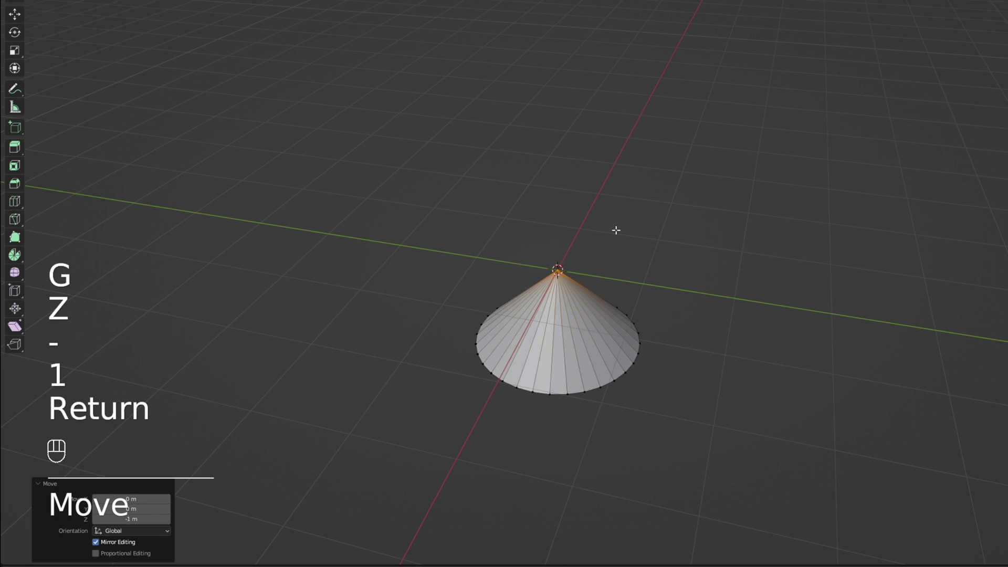
Step: Raise the bottom loop by 1 on Z to flatten the cone into a disc, then leave edit mode
left_click(601, 387, "alt")
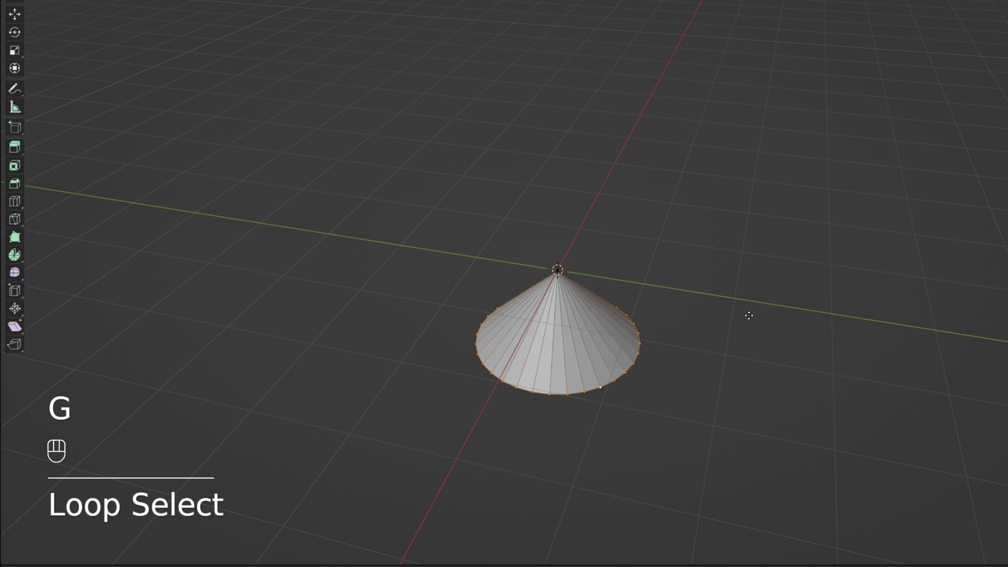
key("z")
key("1")
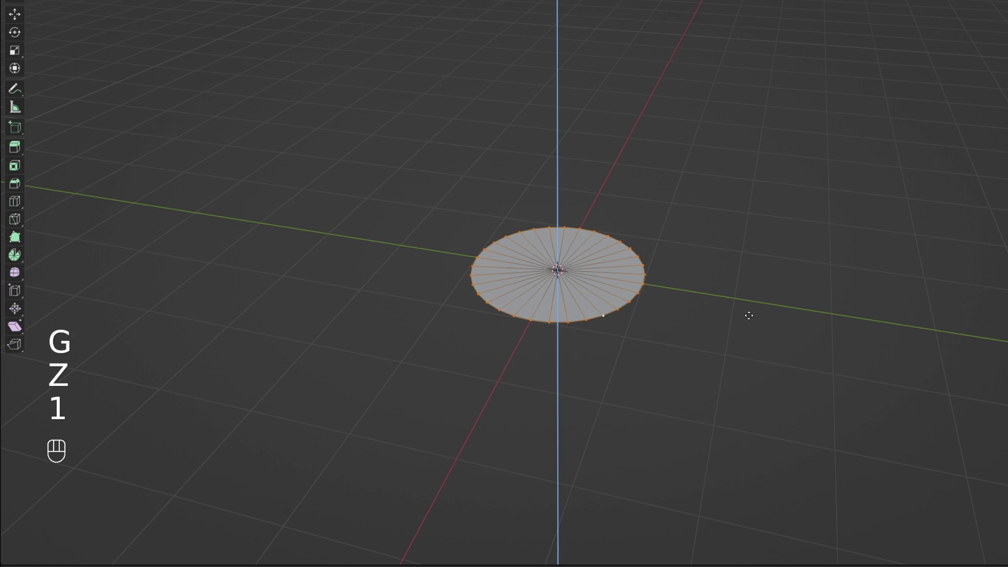
key("Return")
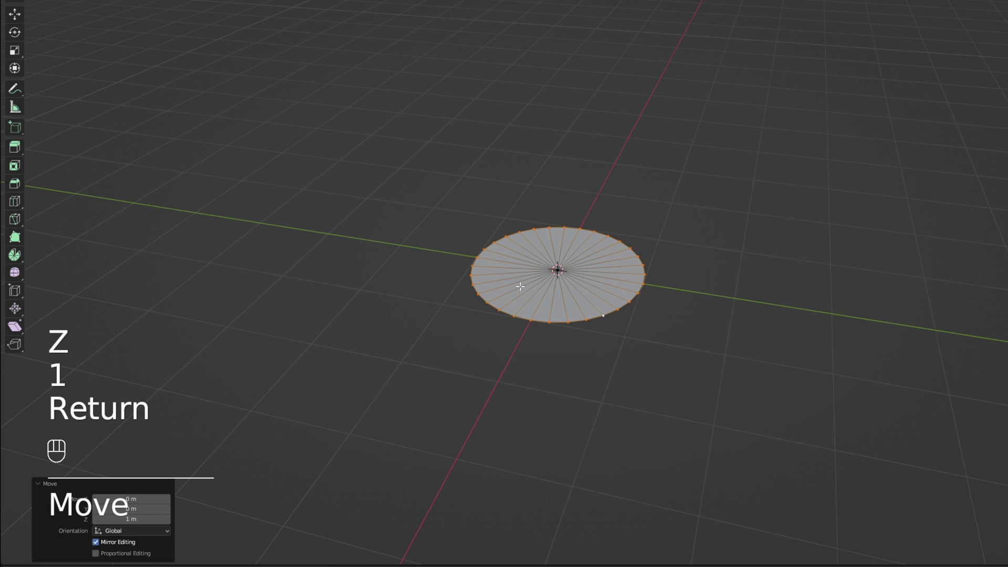
middle_click_drag(520, 286, 538, 297)
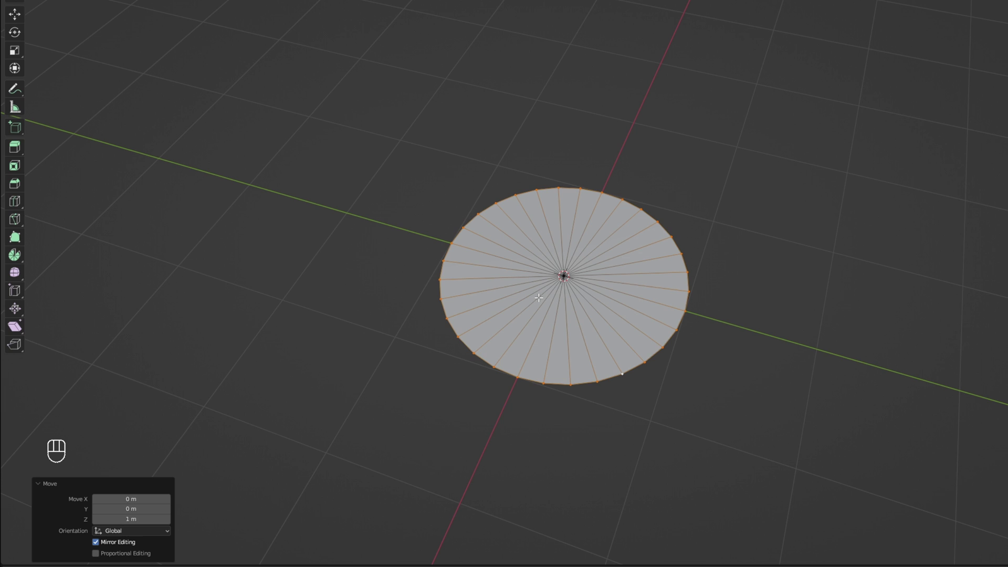
scroll(538, 297, "up", 1)
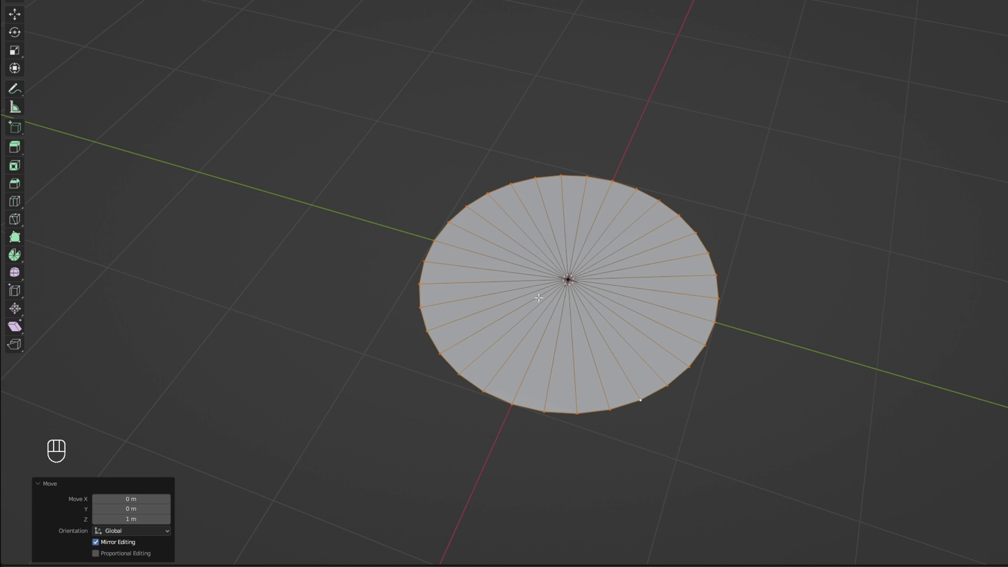
key("Tab")
Step: Apply smooth shading to the disc
right_click(547, 279)
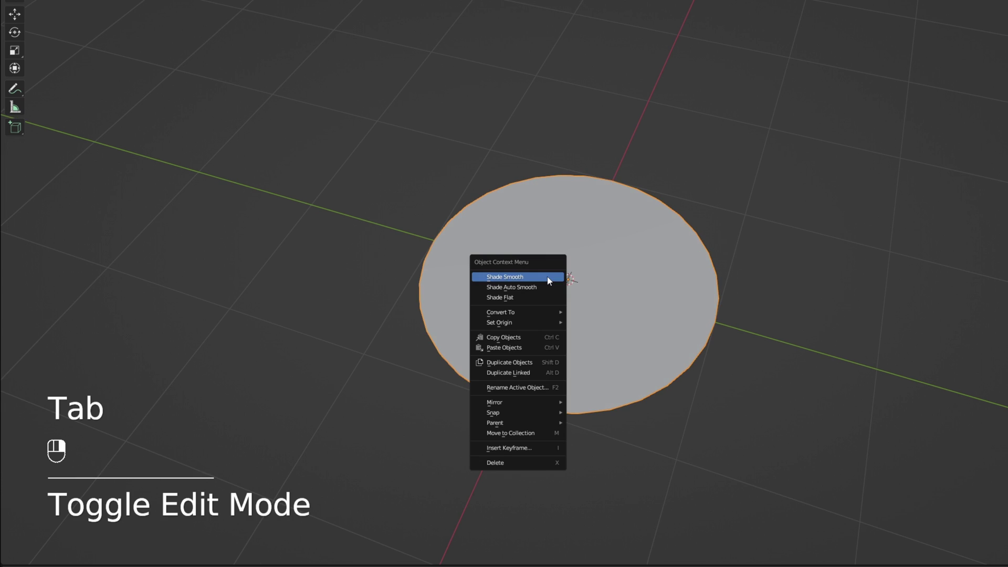
left_click(547, 280)
mouse_move(714, 367)
middle_mouse_down()
mouse_move(700, 333)
mouse_move(704, 362)
middle_mouse_up()
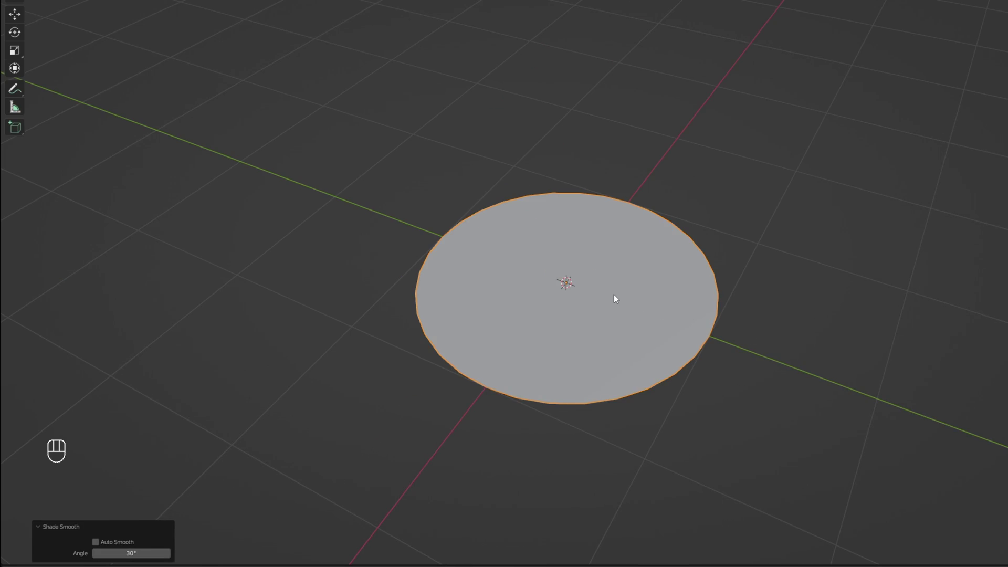
Step: Add three concentric loop cuts to the disc and inspect its UV layout
key("Tab")
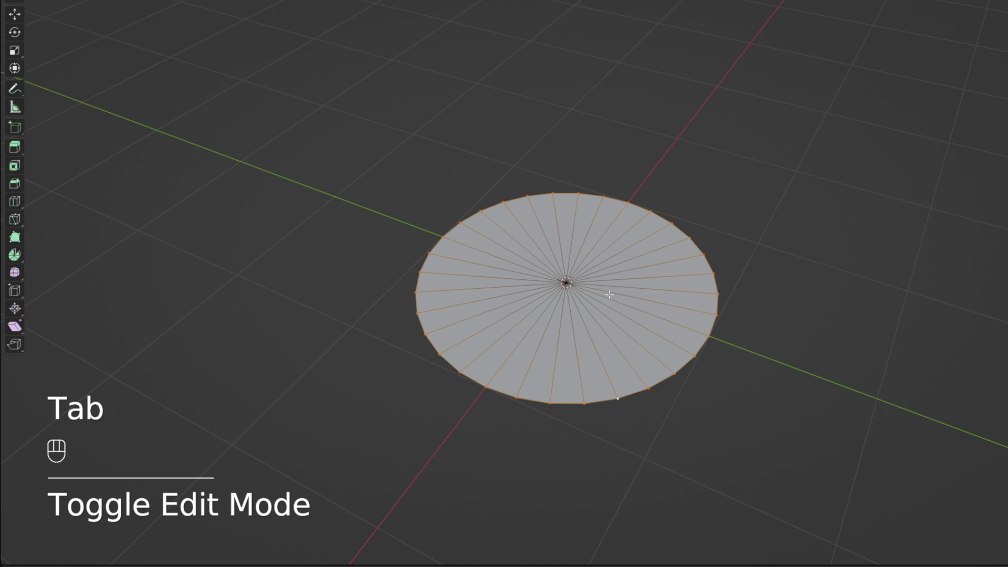
key("ctrl+r")
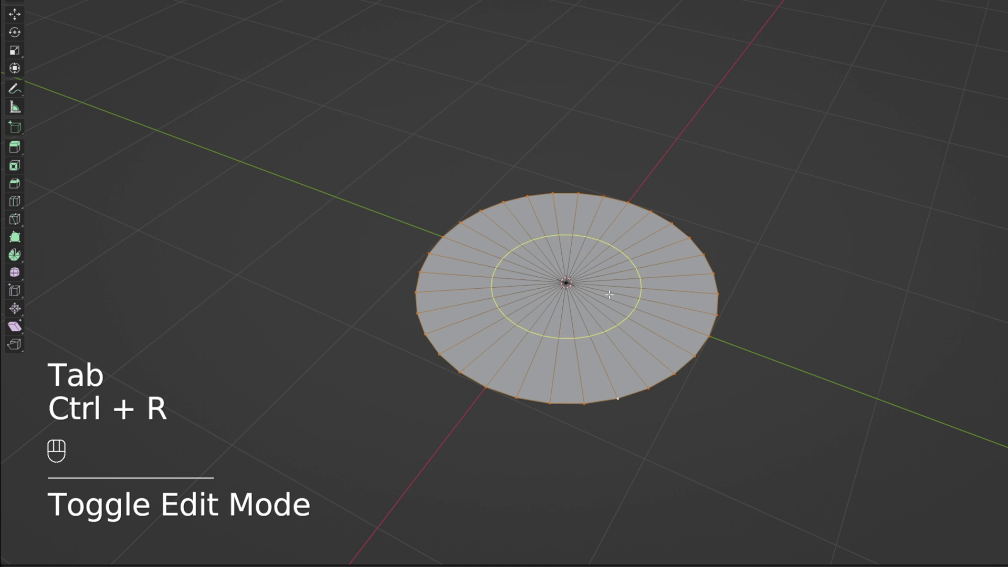
scroll(609, 295, "up", 2)
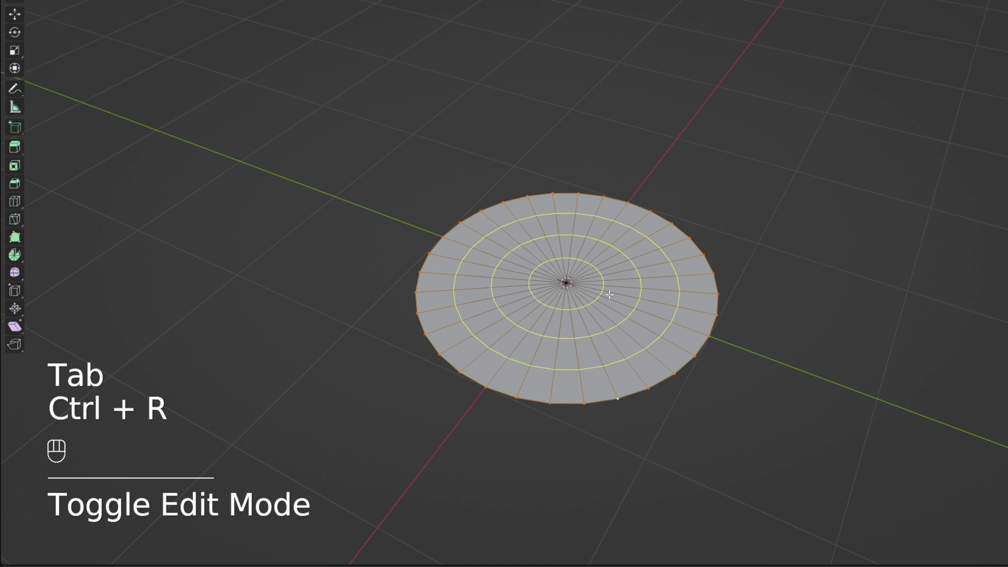
left_click(609, 295)
left_click(609, 295)
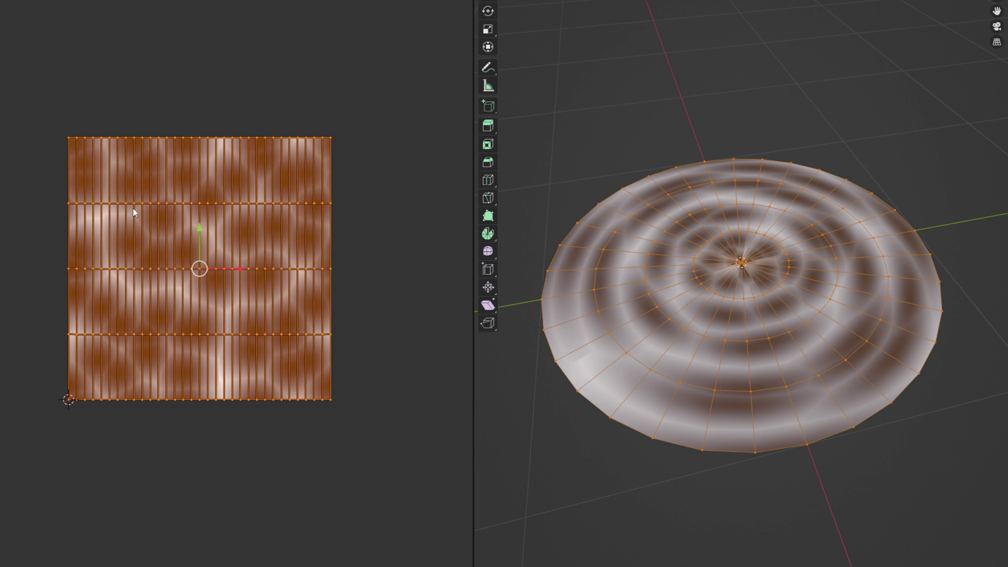
key("g")
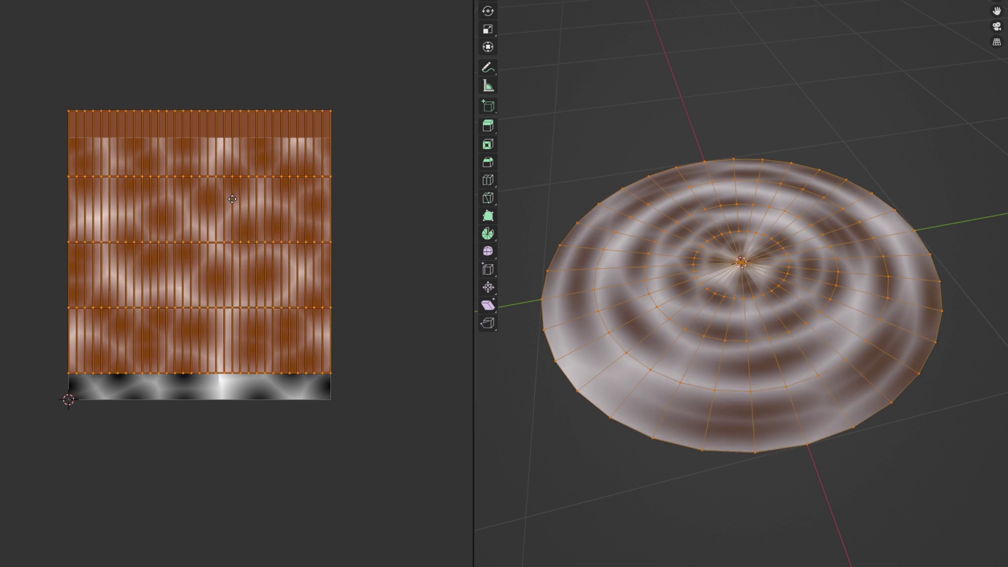
right_click(235, 317)
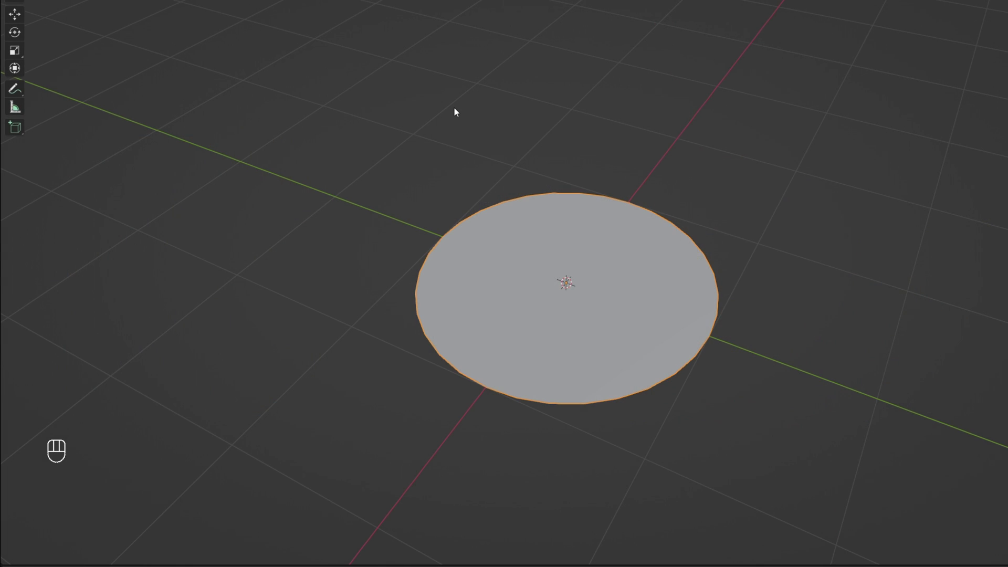
Step: Apply all transforms to the disc and export it as Circle01.fbx to the Models folder
key("ctrl+a")
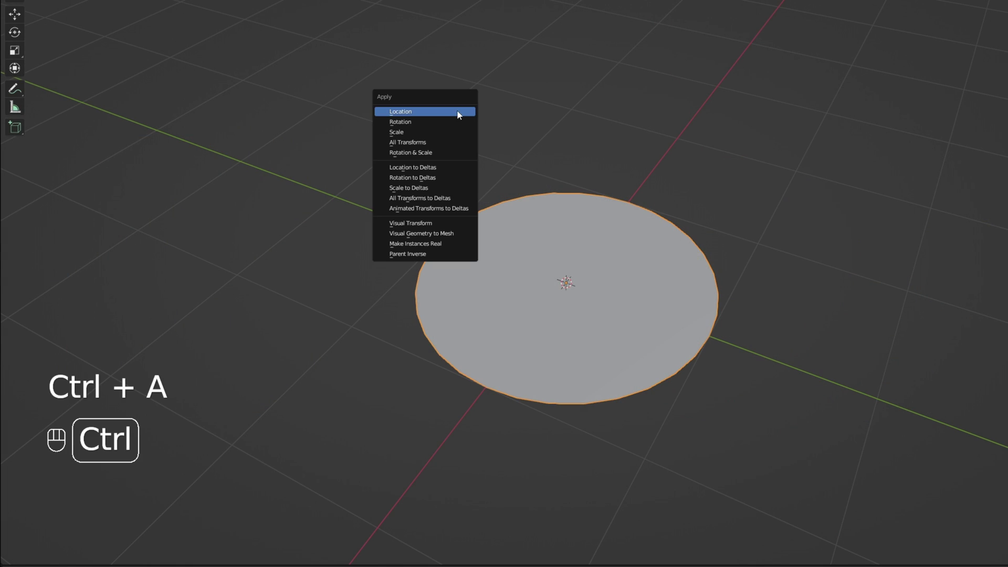
left_click(466, 140)
left_click(23, 19)
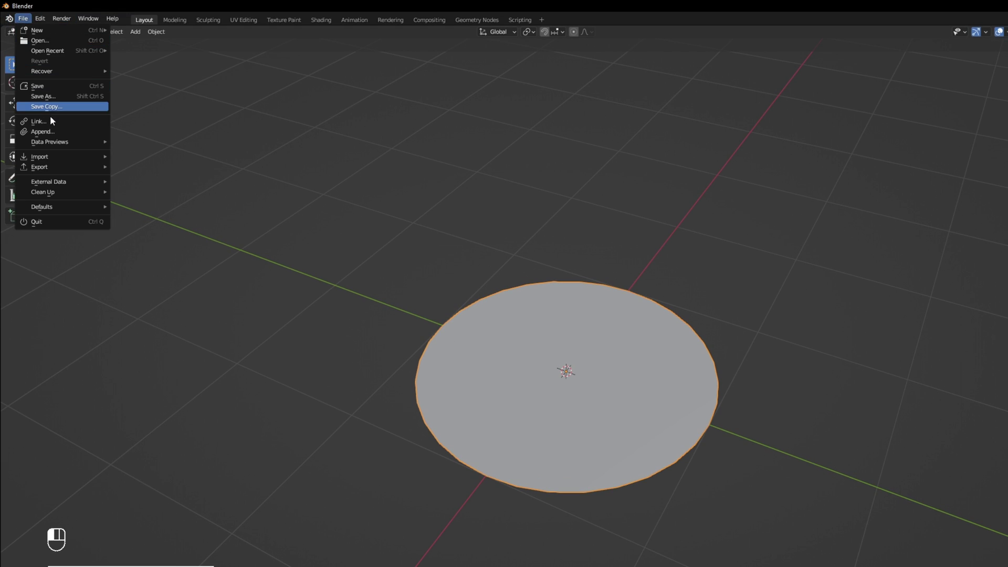
mouse_move(58, 168)
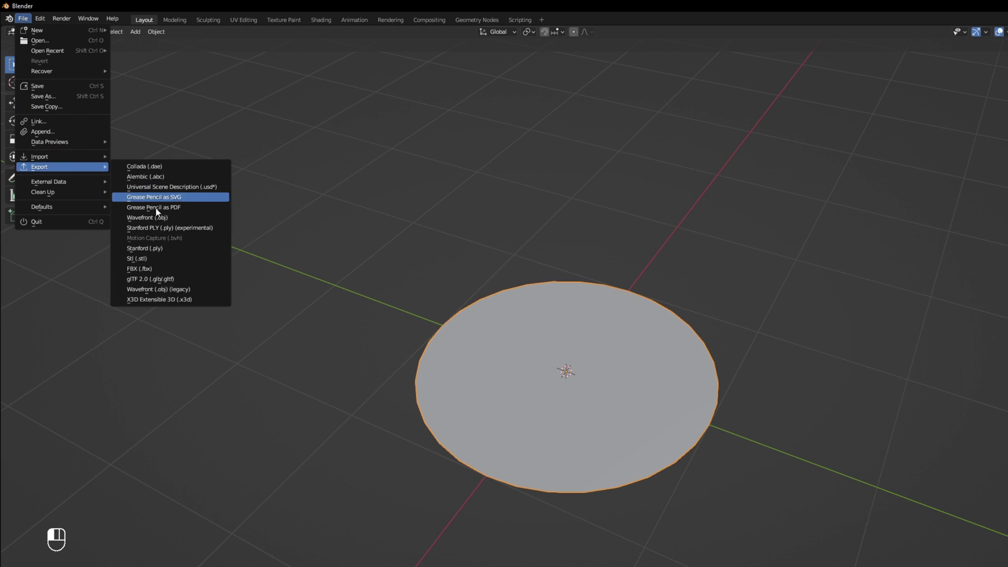
left_click(194, 266)
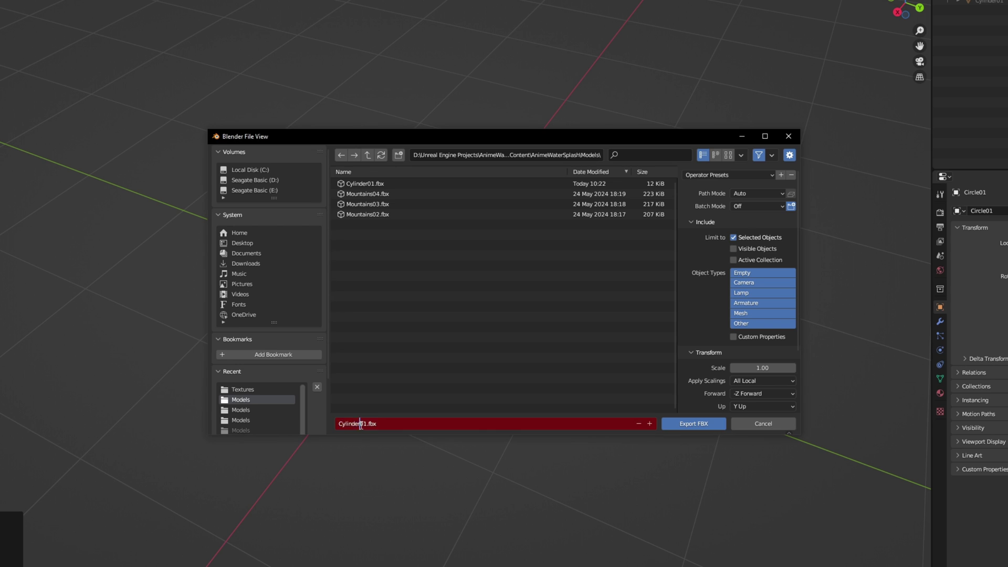
left_click(693, 424)
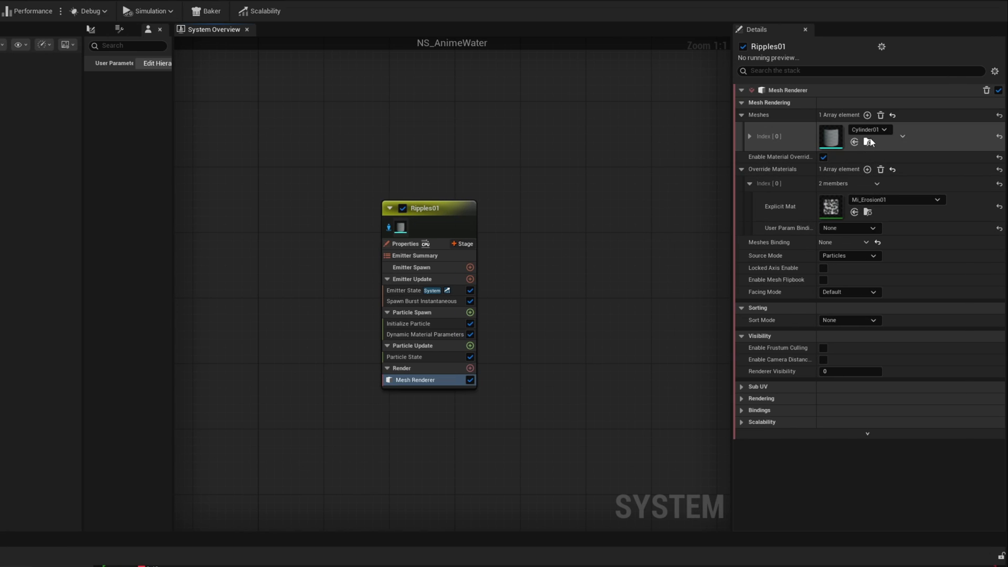
Step: Verify Ripples01's mesh renderer still uses Cylinder01 and select the Ripples01 emitter
left_click(871, 130)
left_click(899, 243)
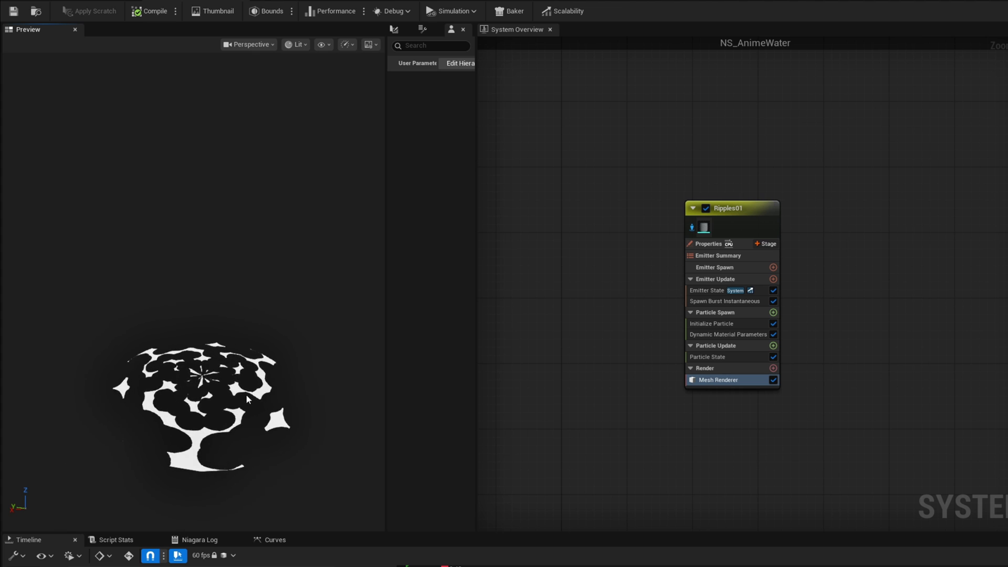
left_click(738, 224)
Step: Add a Spawn Rate module of 3 to Ripples01's emitter update
left_click(773, 278)
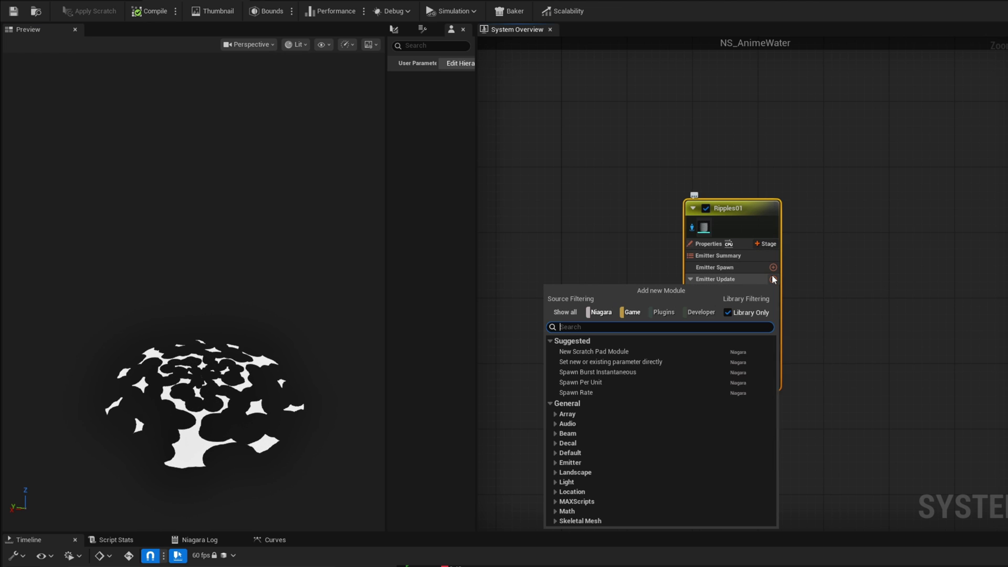
type("rate")
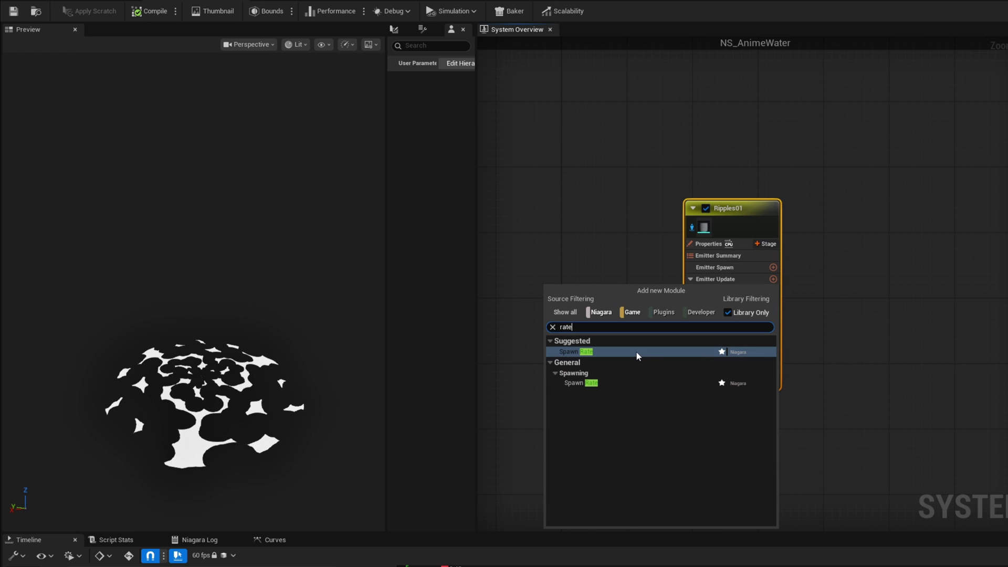
left_click(636, 351)
left_click(733, 301)
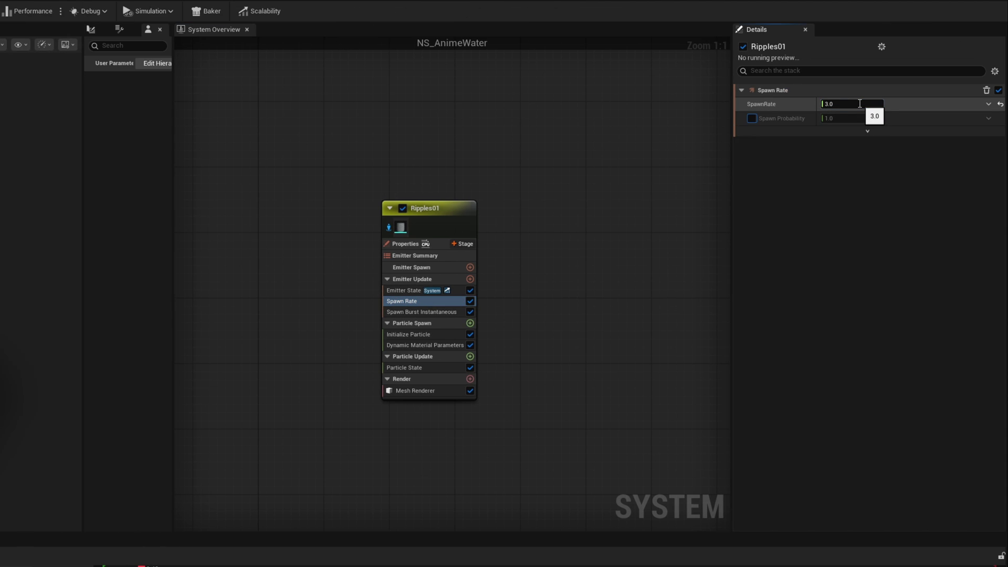
Step: Set Initialize Particle mesh scale mode to Random Uniform between 2 and 3
left_click(415, 334)
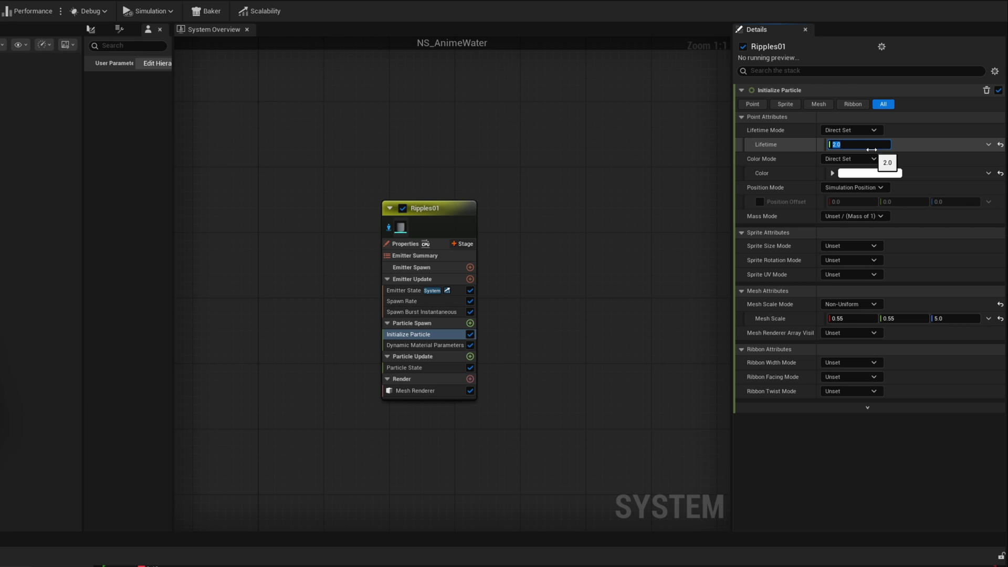
left_click(849, 304)
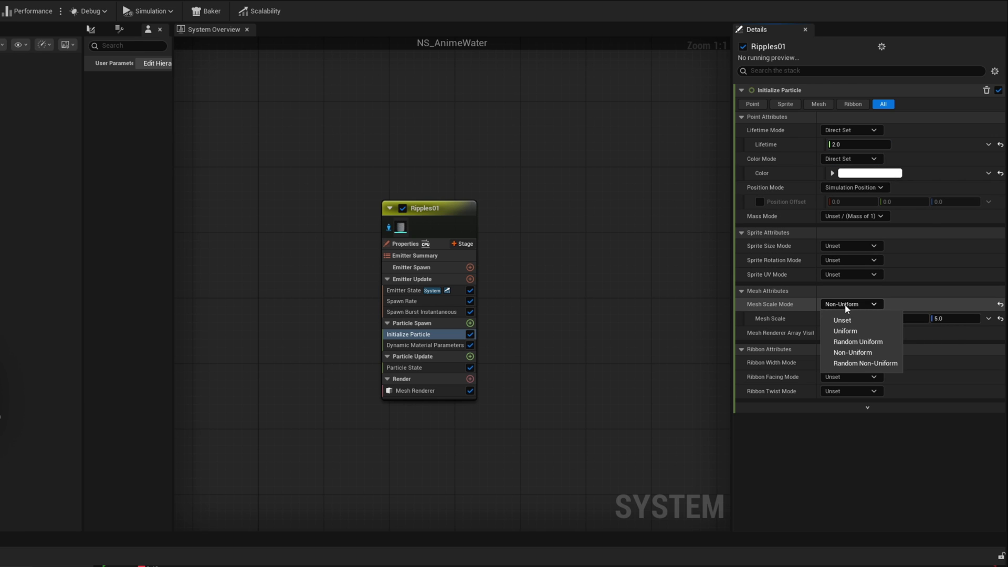
left_click(858, 342)
left_click(872, 319)
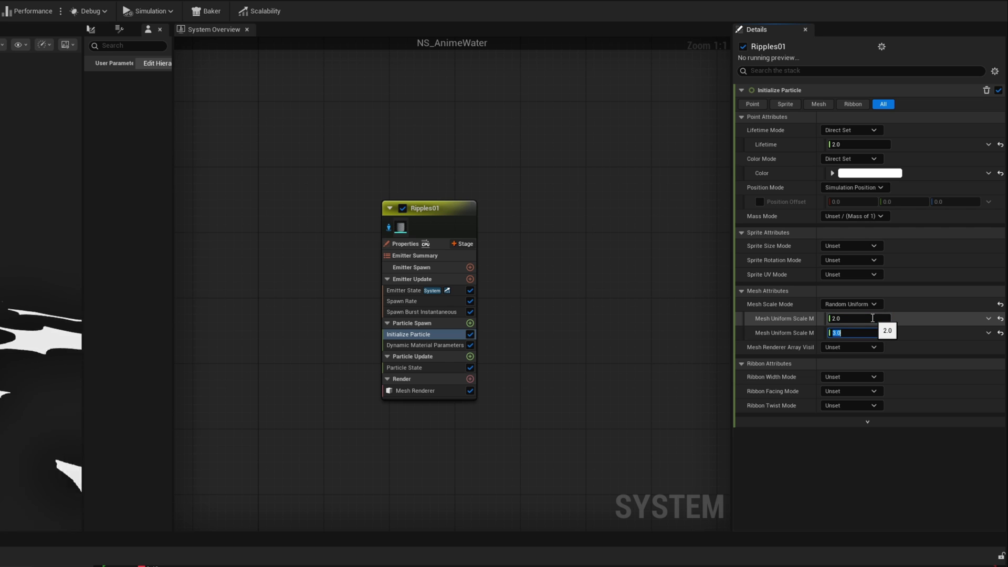
type("2")
key("Tab")
type("3")
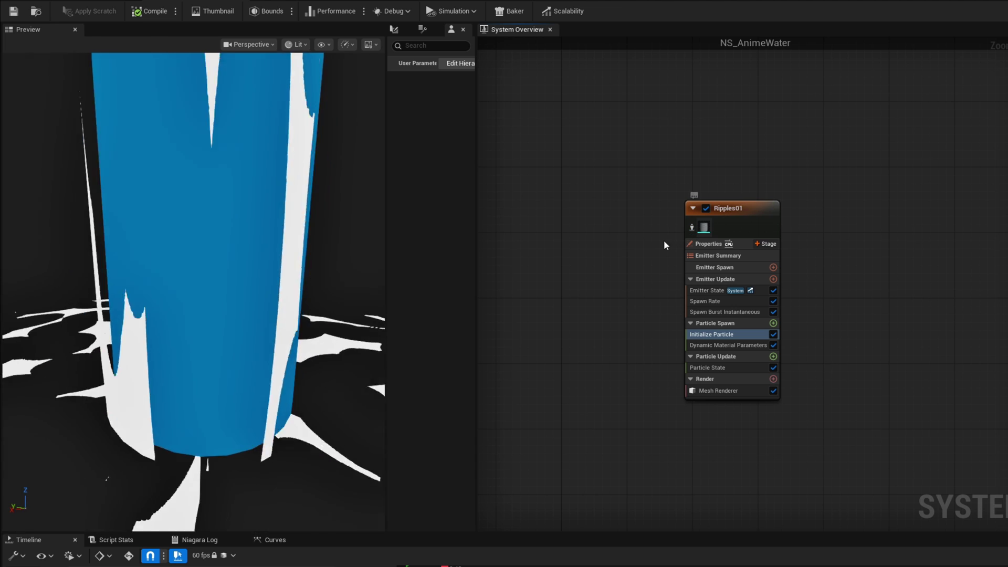
scroll(285, 316, "down", 5)
left_click_drag(285, 294, 285, 316)
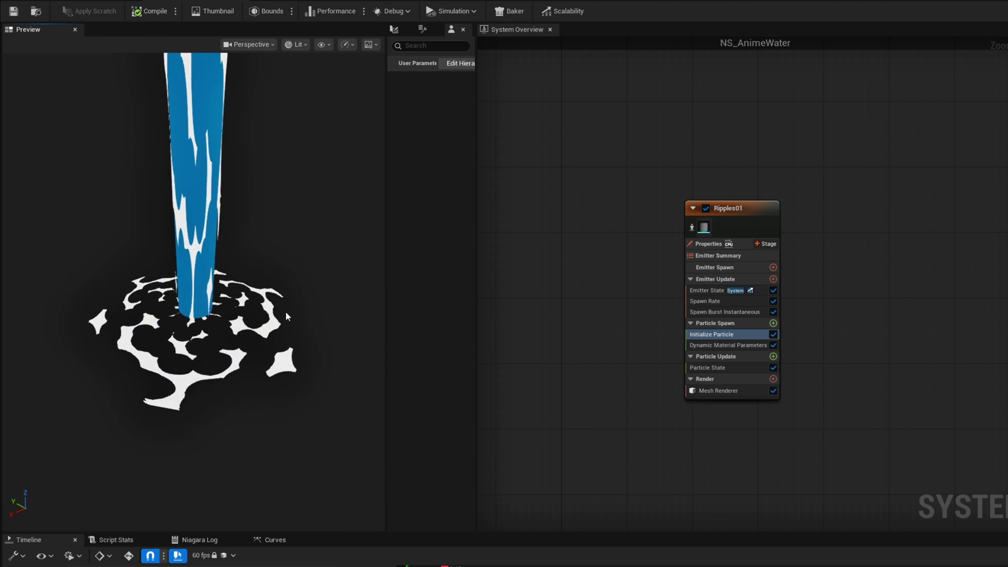
left_click_drag(345, 293, 346, 278)
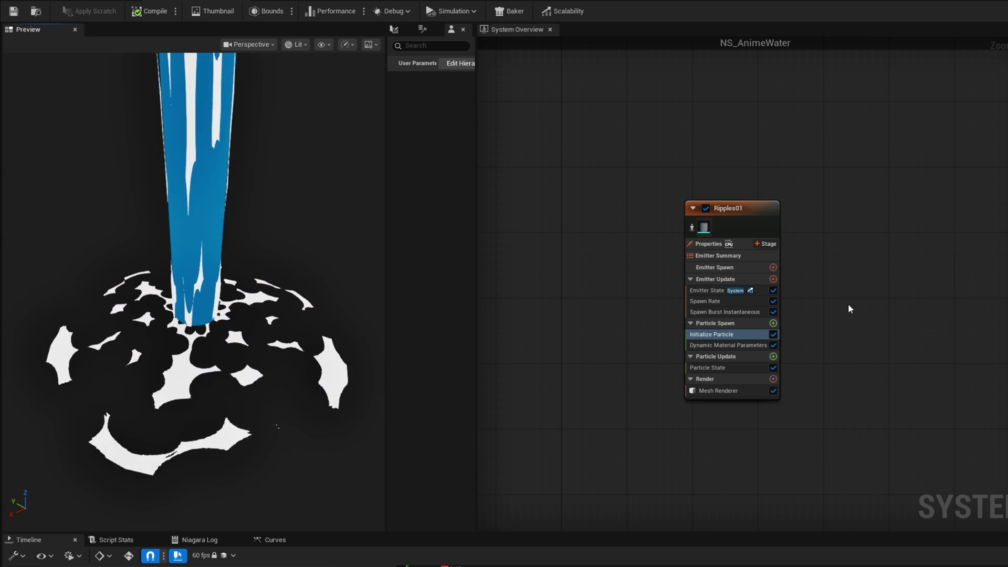
Step: Set the Dynamic Material Parameters TextureTilingY to 0.5
left_click(724, 345)
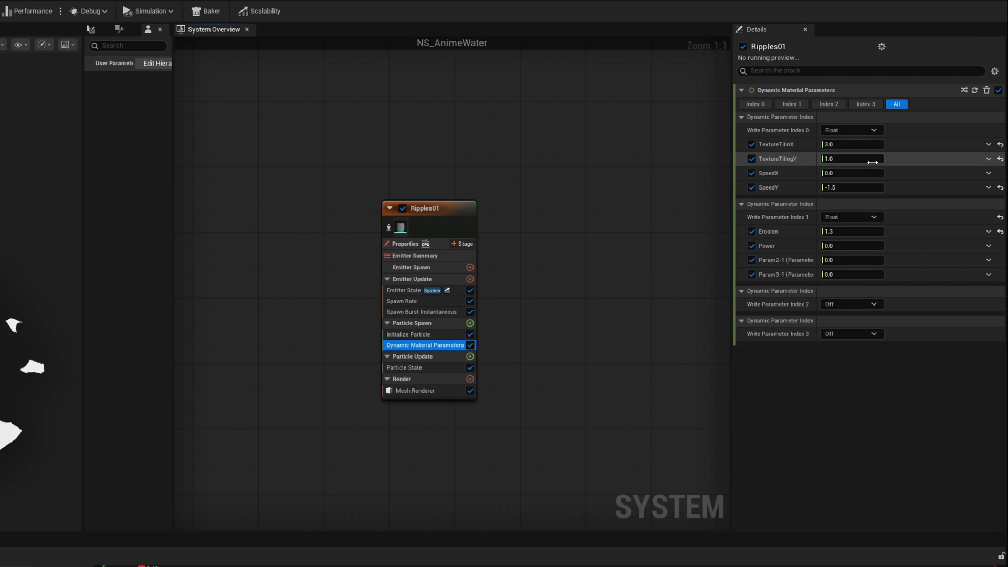
left_click(853, 159)
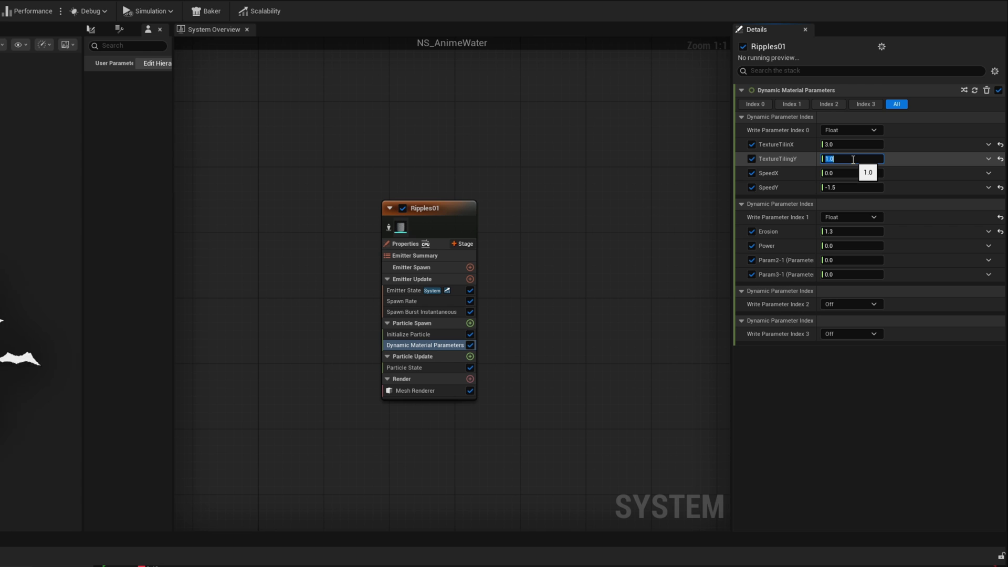
key("BackSpace")
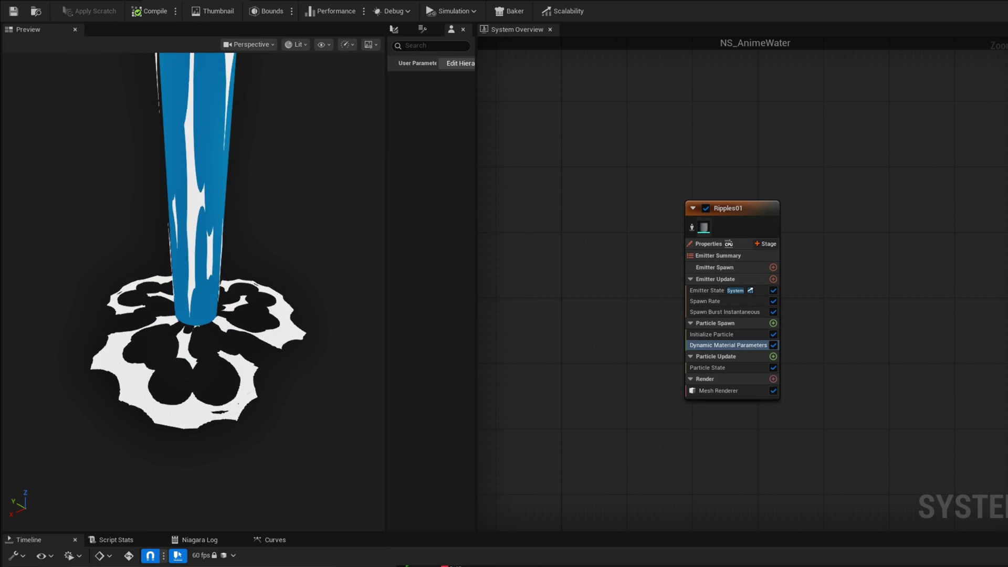
type("0.5")
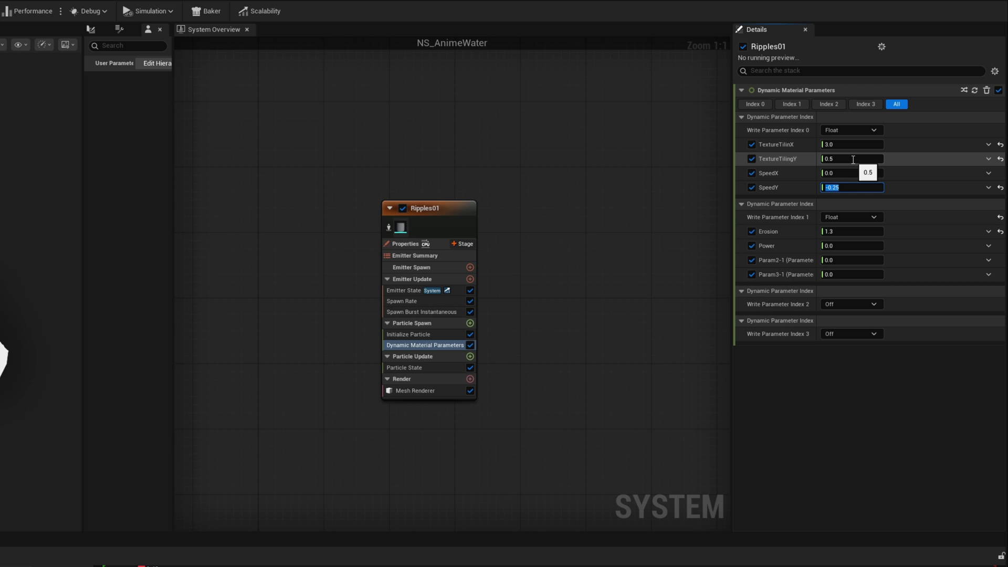
Step: Drive Erosion with Float from Curve, scaled by 1.3
left_click(989, 232)
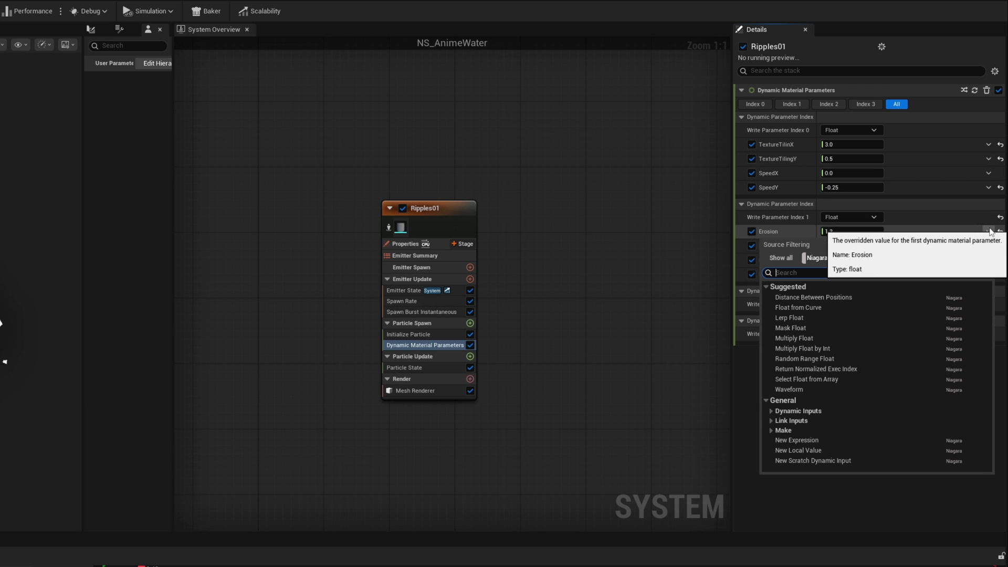
type("cur")
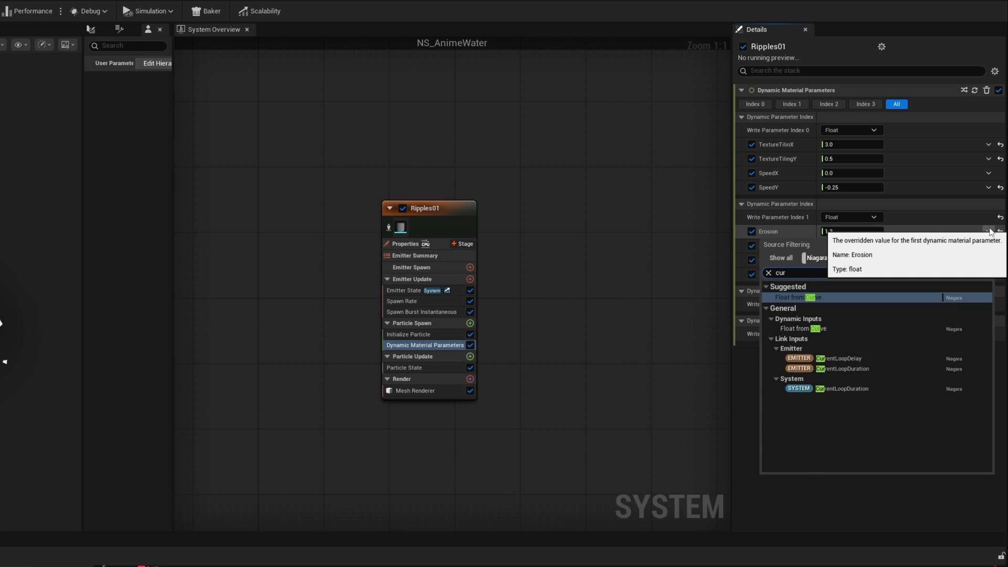
left_click(819, 298)
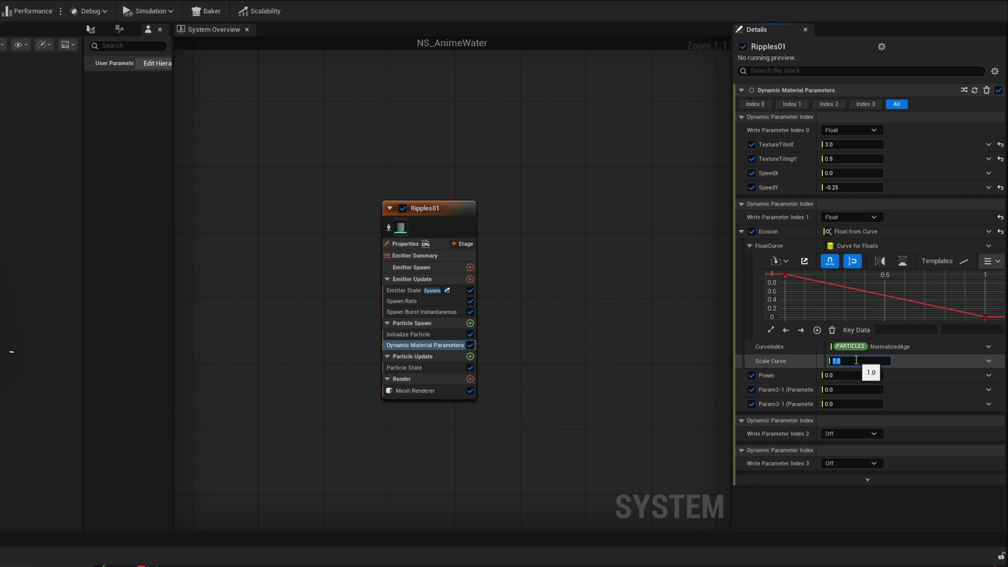
key("Return")
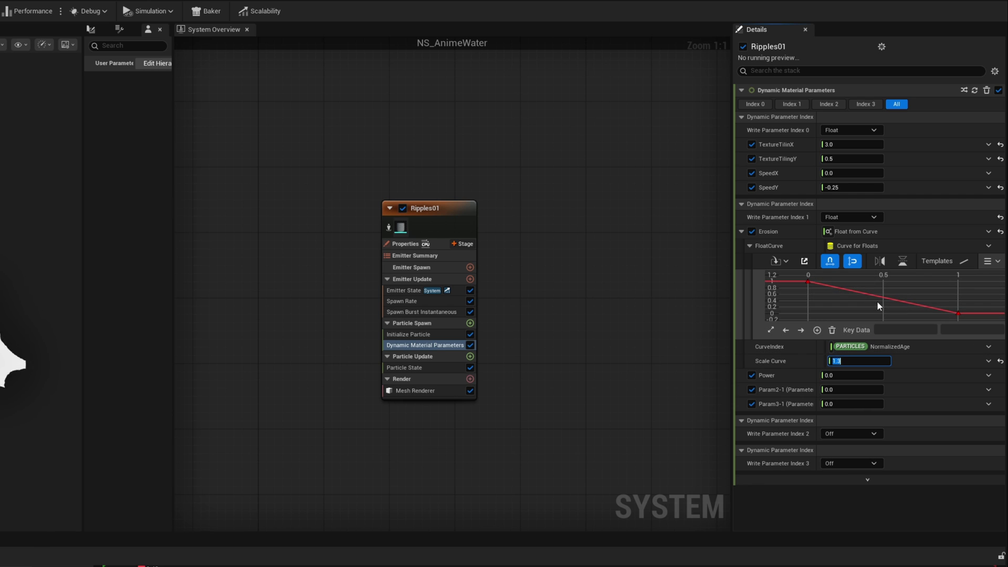
Step: Give both erosion curve keys auto tangents and reshape the first key's falloff
scroll(876, 301, "down", 2)
left_click_drag(792, 272, 958, 316)
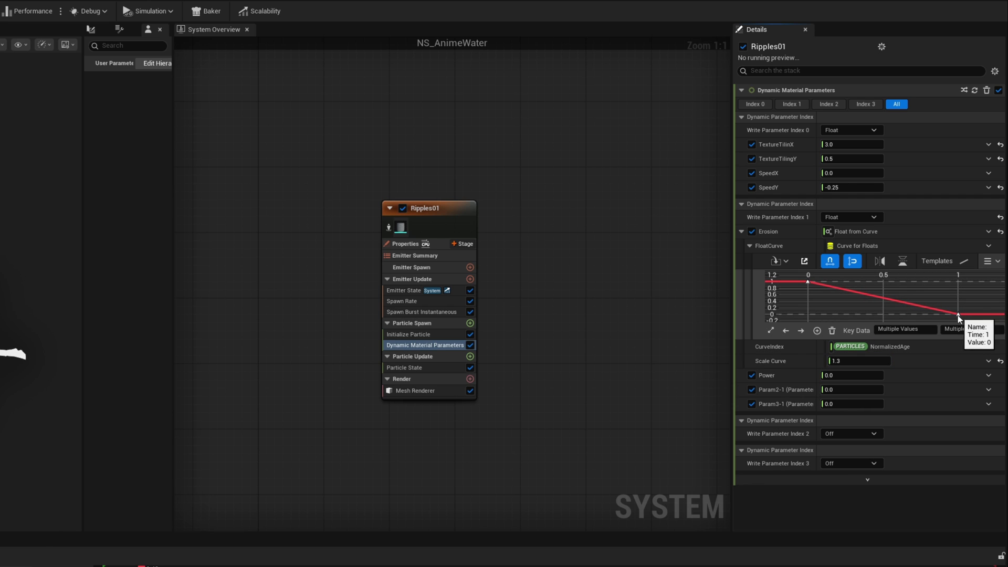
right_click(958, 315)
left_click(870, 465)
scroll(910, 303, "up", 2)
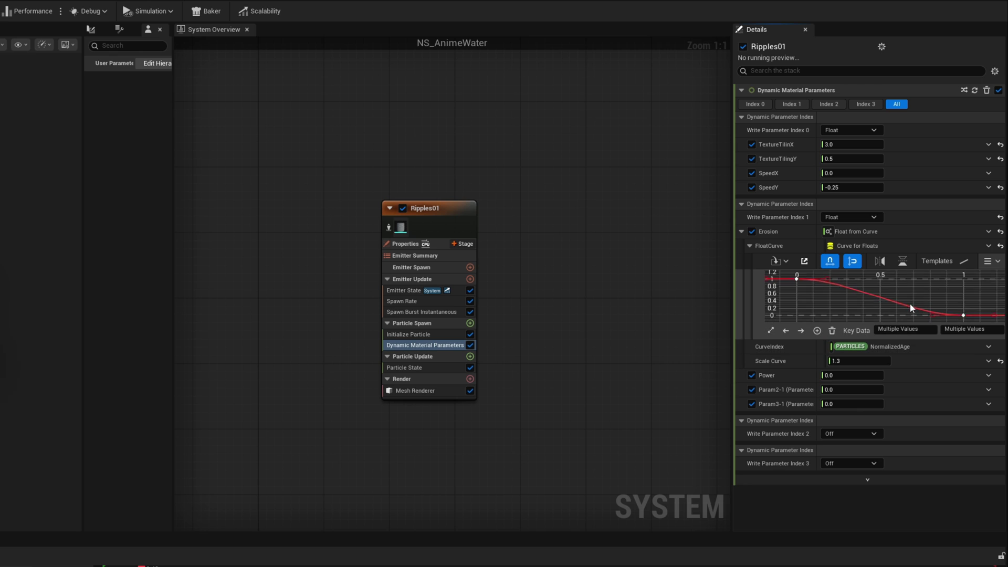
left_click(785, 277)
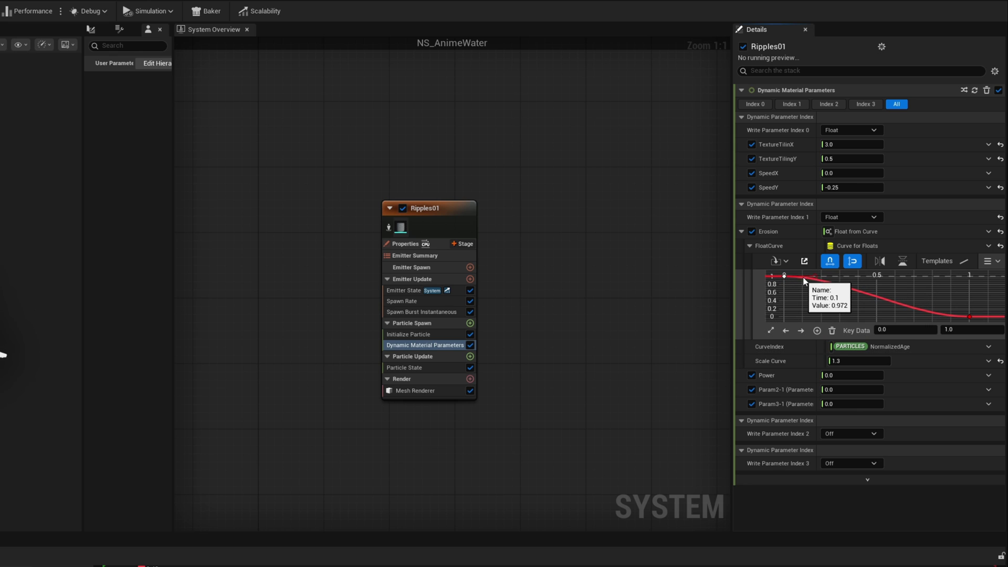
left_click_drag(814, 277, 813, 287)
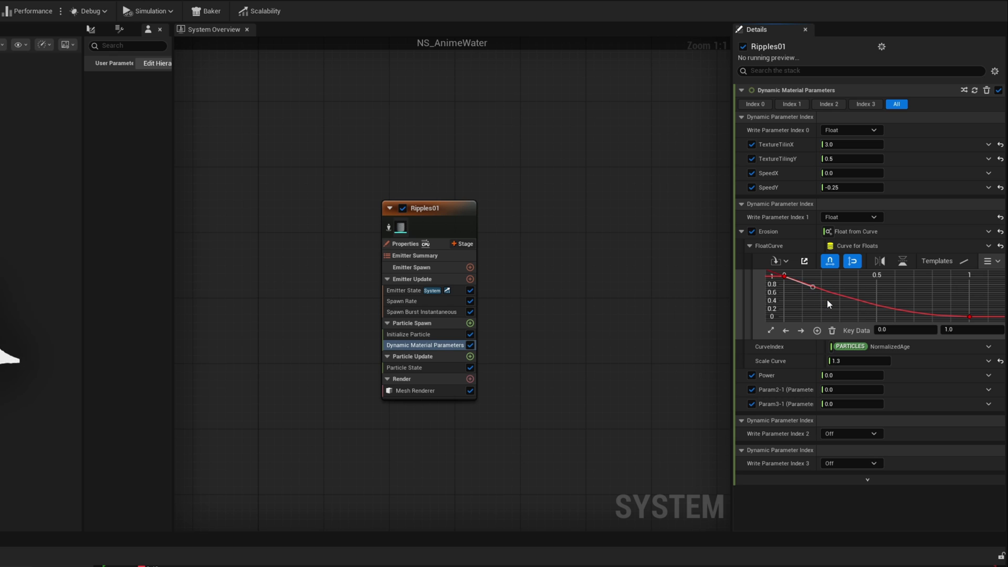
scroll(829, 300, "down", 2)
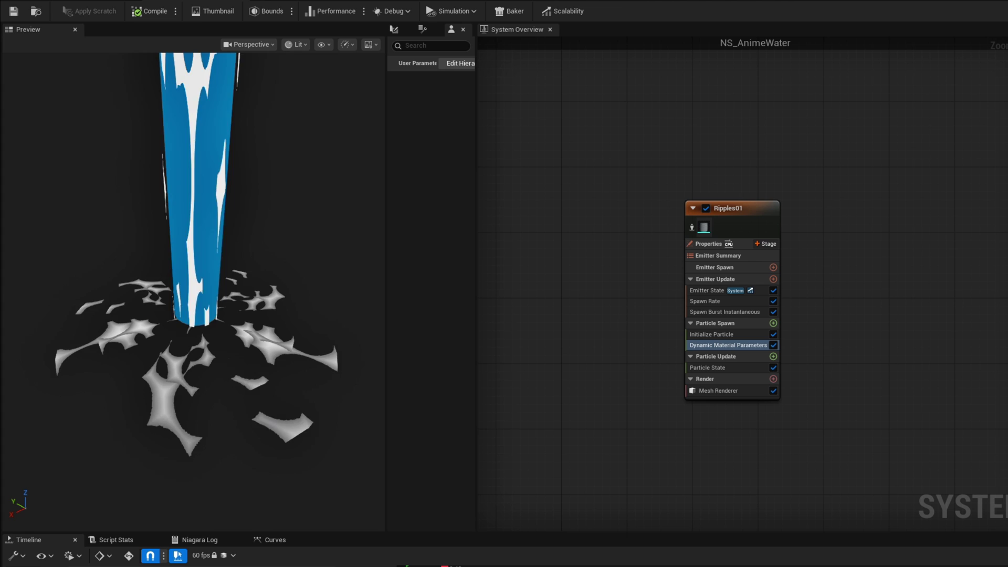
Step: Add an Initial Mesh Orientation module to Ripples01's Particle Spawn
right_click_drag(774, 325, 767, 320)
left_click(767, 319)
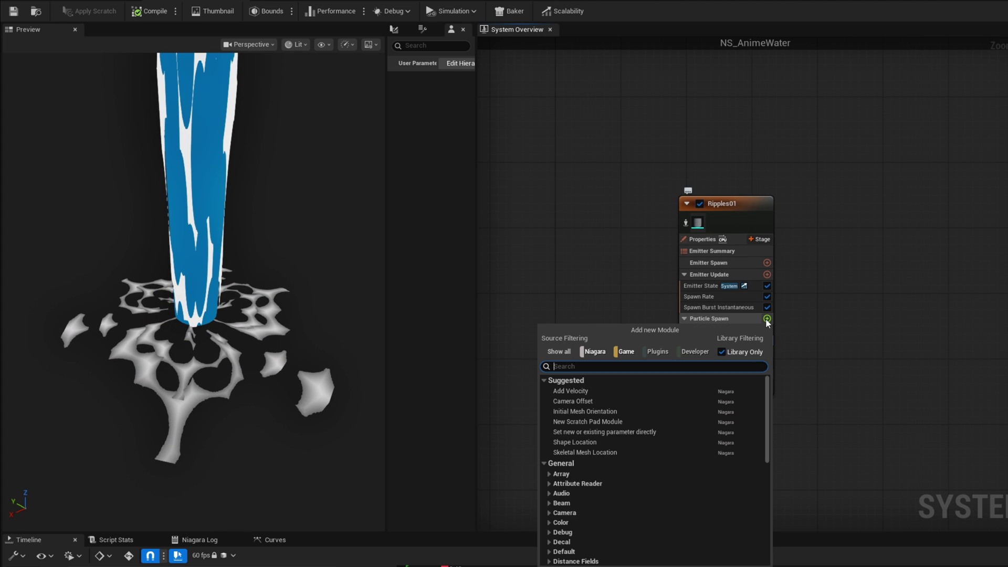
type("mesh orient")
key("Return")
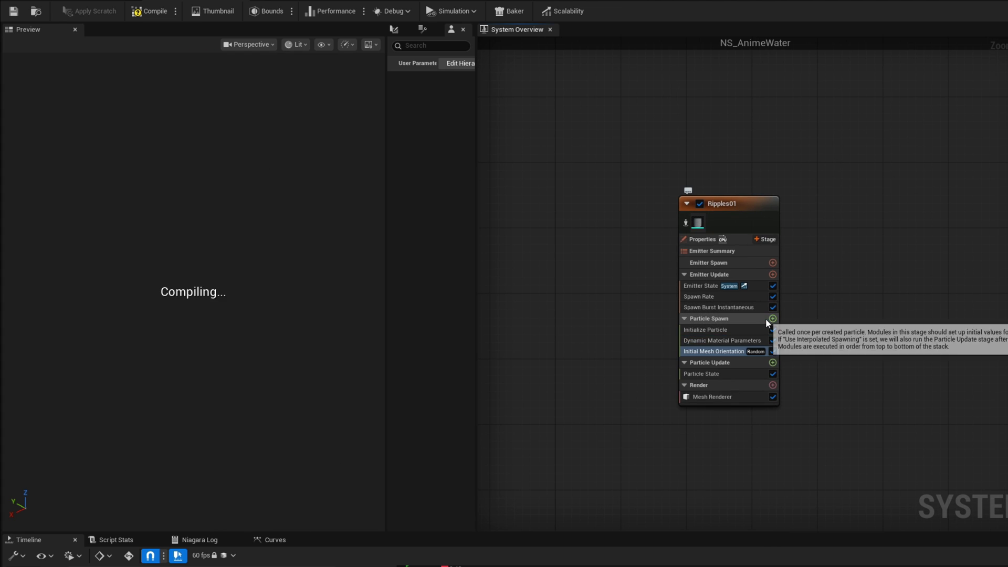
Step: Enable its Rotation and drive it with a Random Range Vector (0,0,0 to 0,0,1)
left_click(705, 351)
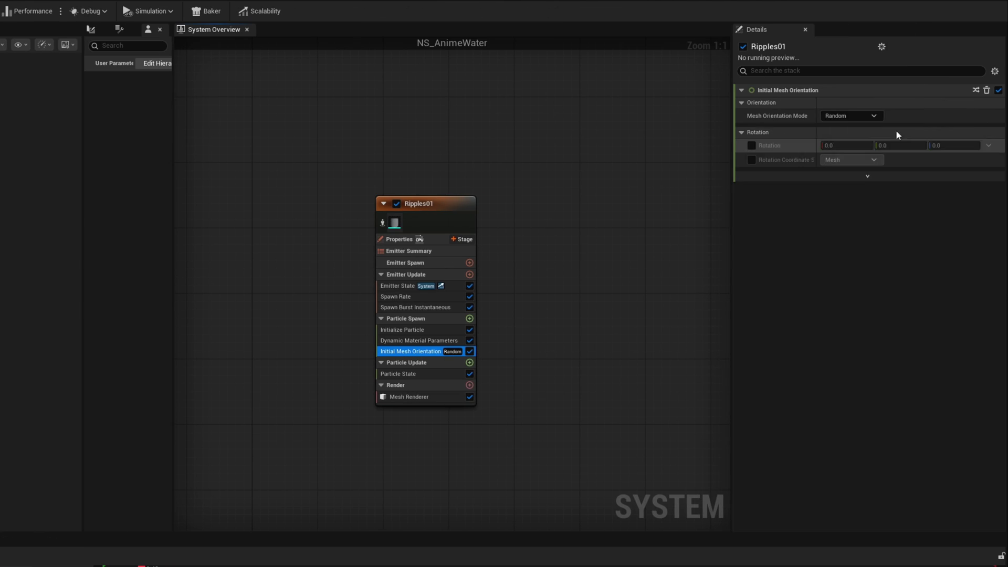
left_click(866, 115)
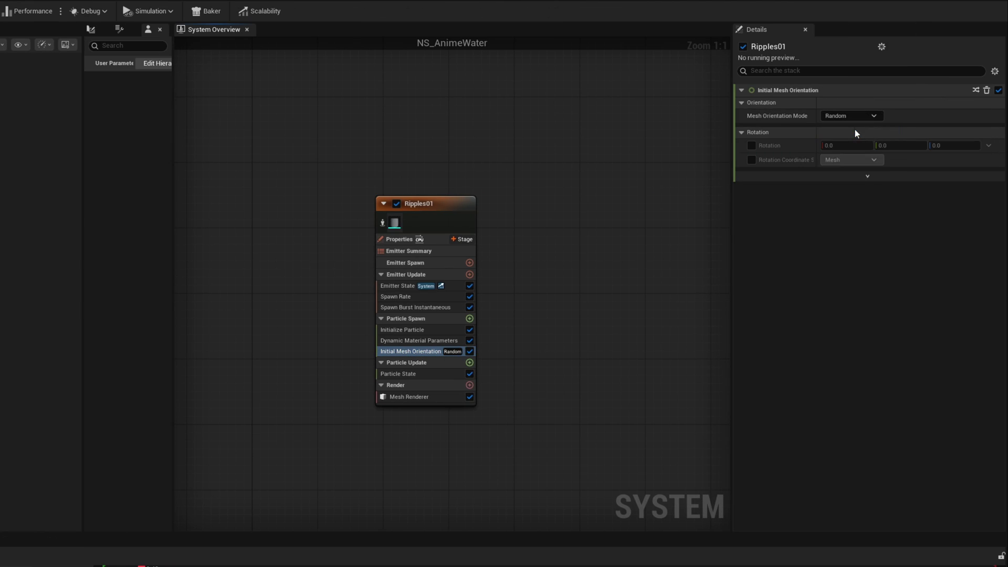
left_click(752, 146)
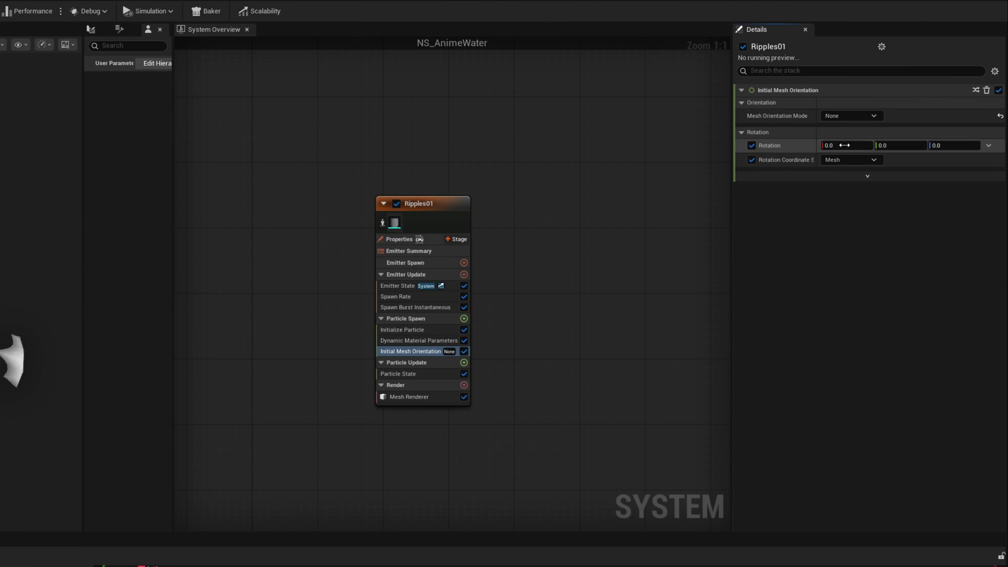
left_click(988, 145)
type("ra")
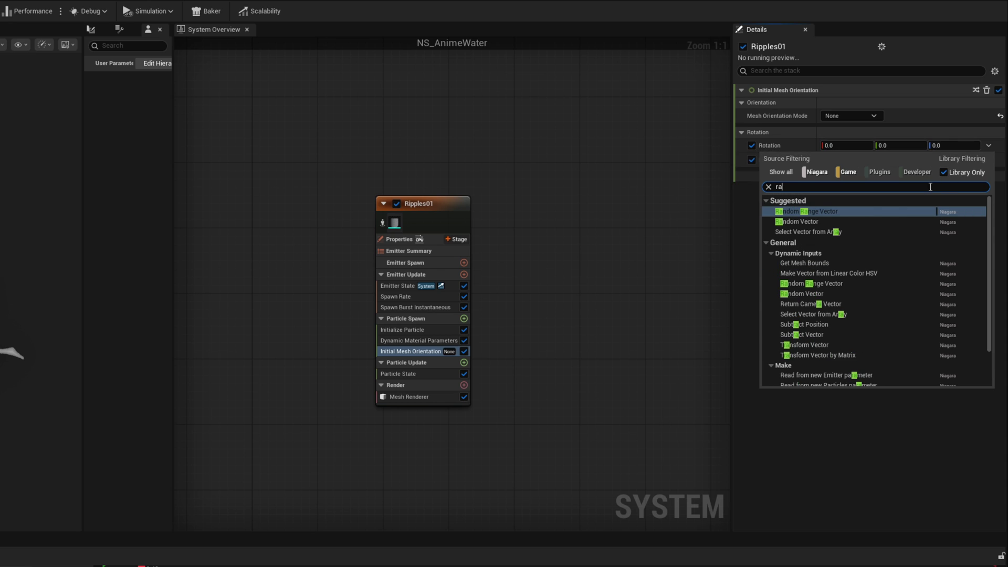
left_click(838, 211)
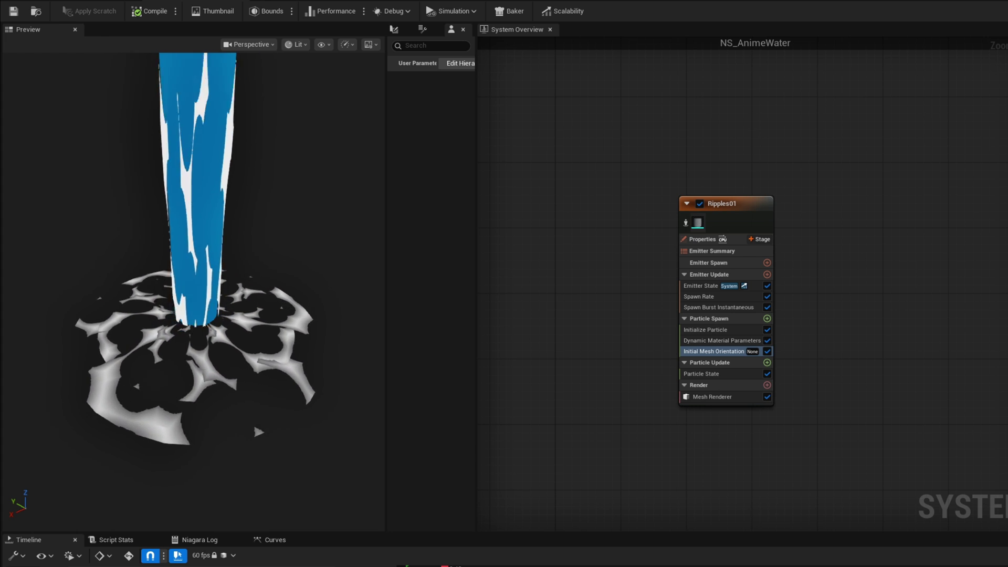
Step: In Ripples01's Initialize Particle, check the 12, 12, 12 colour channels and enable Position Offset with Z 0.1
left_click(706, 330)
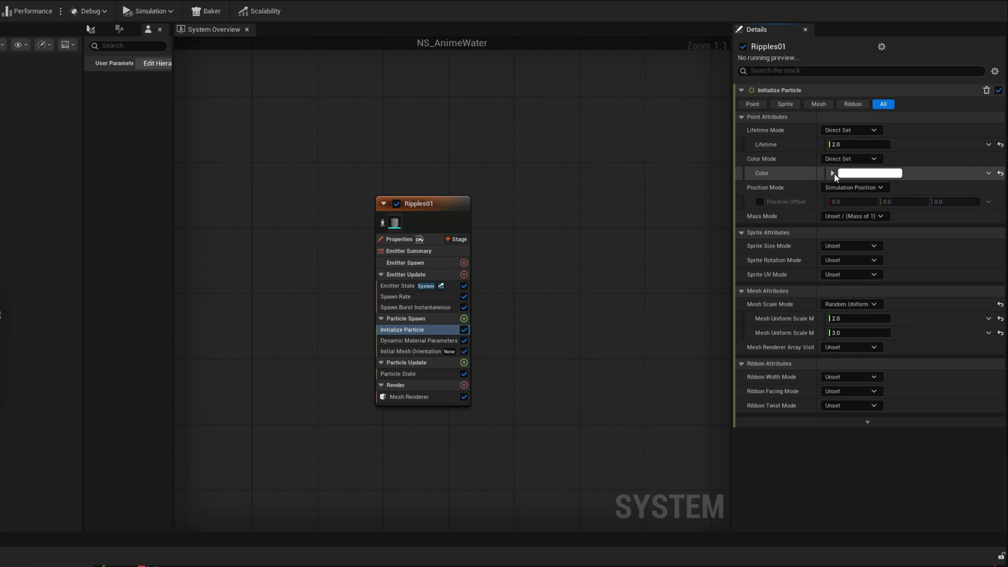
left_click(833, 174)
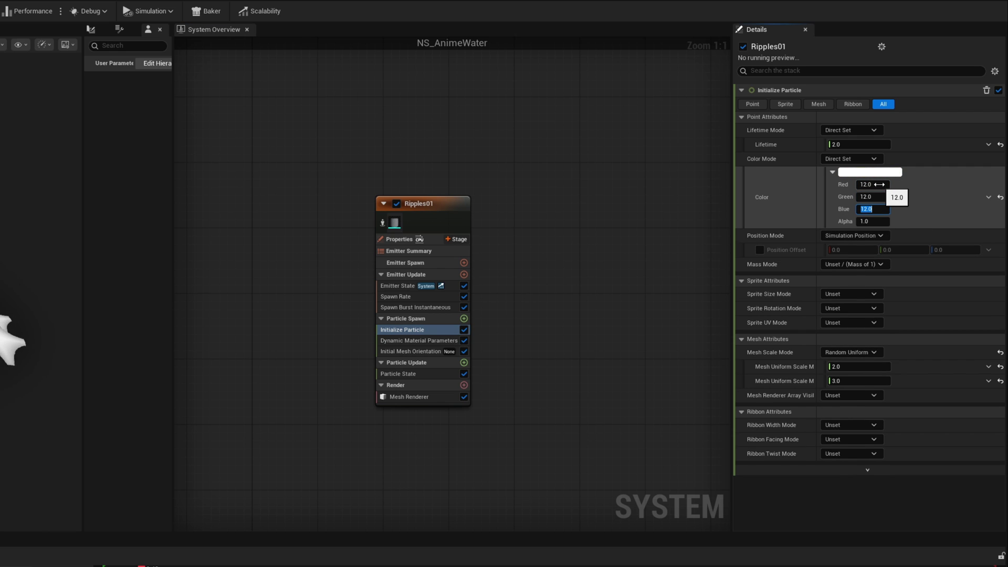
left_click(832, 172)
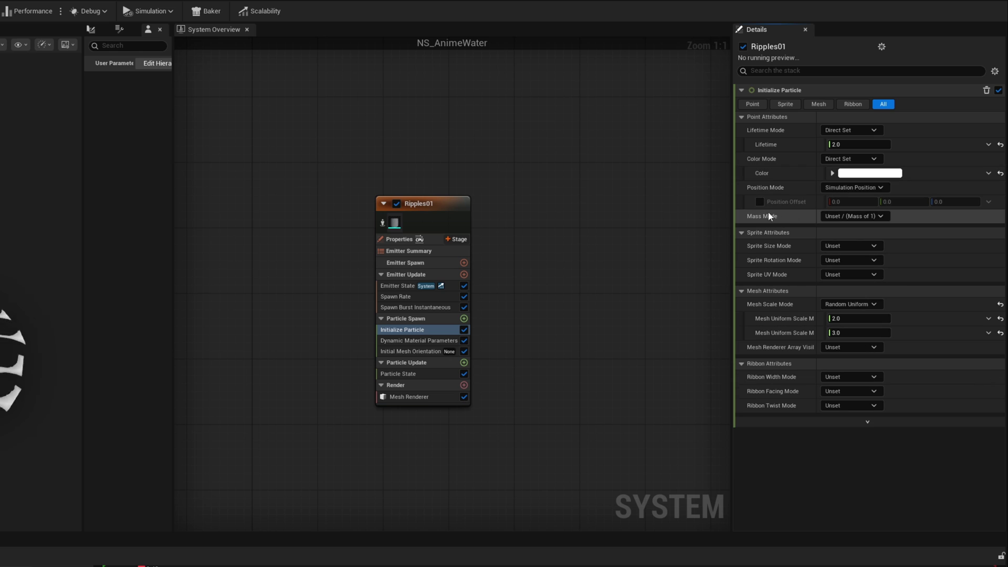
left_click(760, 201)
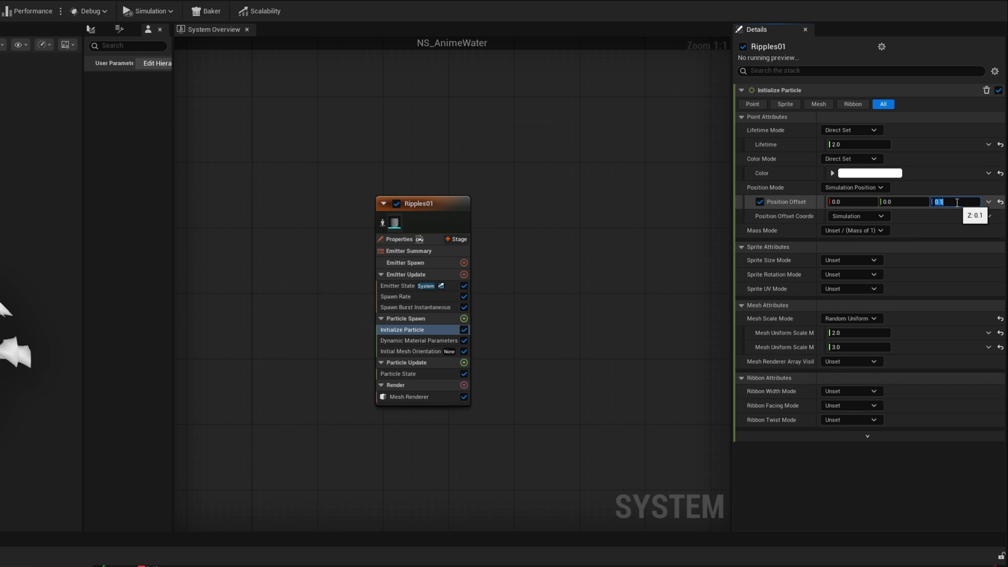
Step: Add Scale Mesh Size to Particle Update and drive its Scale Factor with Vector from Float
left_click(463, 362)
type("sca")
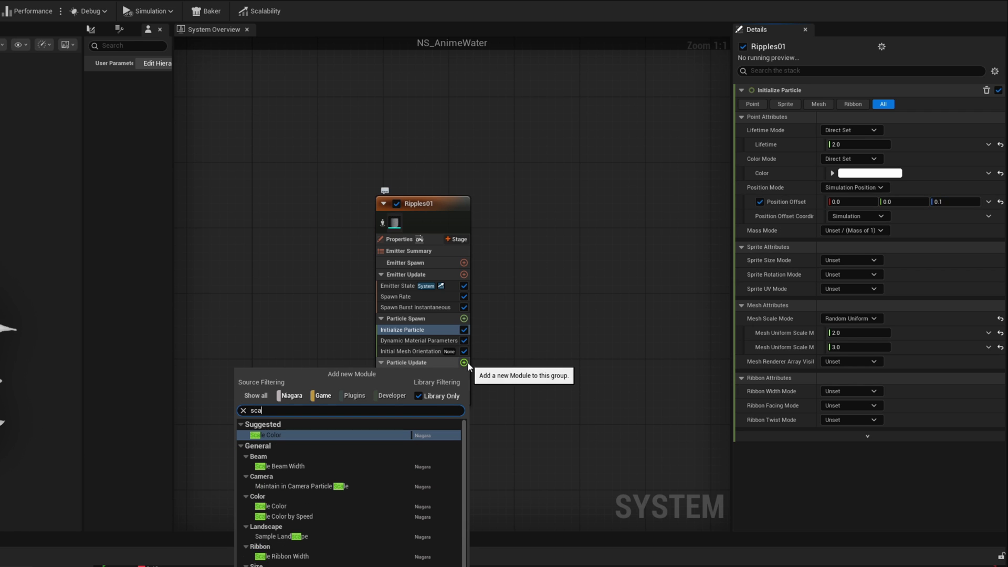
type("le mes")
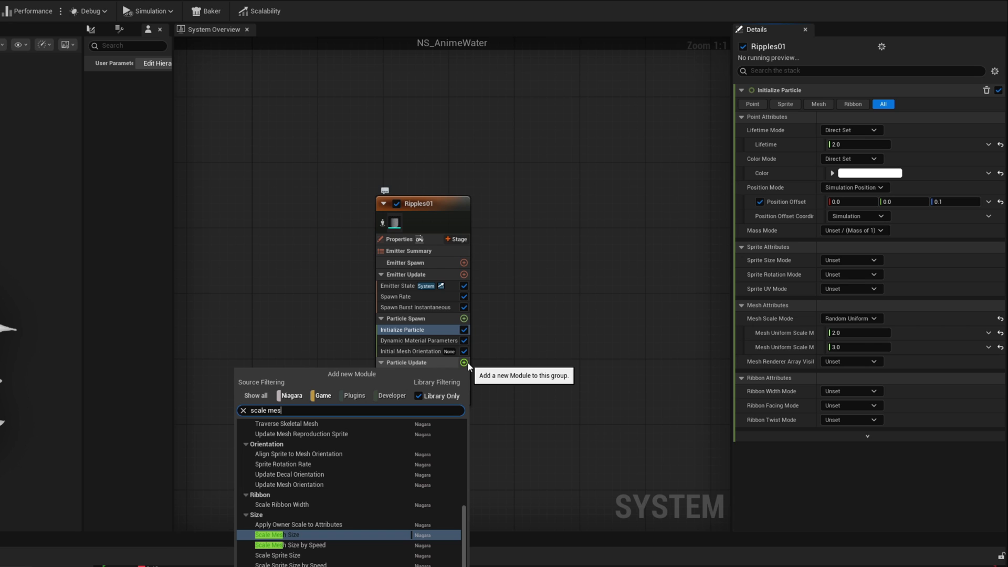
left_click(293, 534)
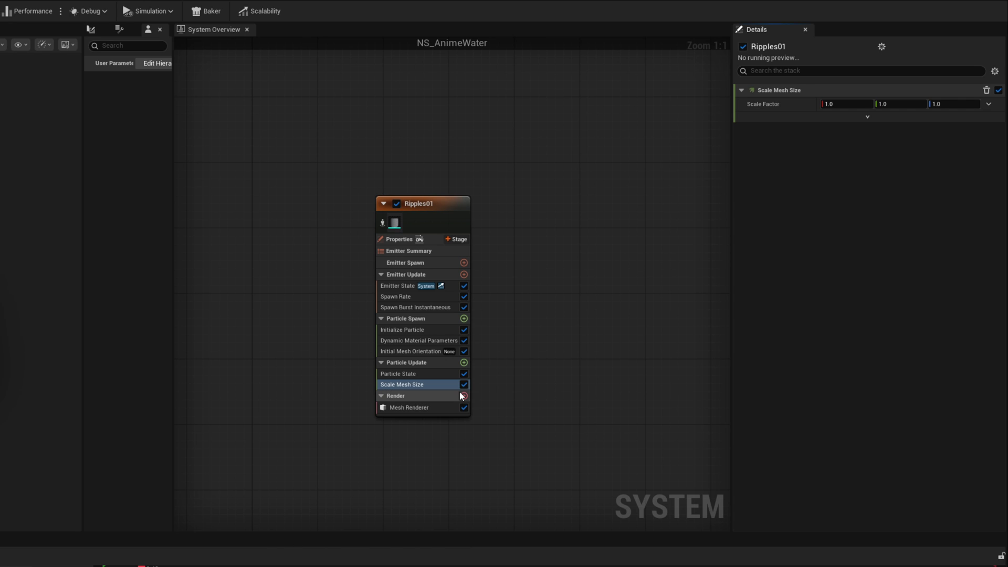
left_click(433, 384)
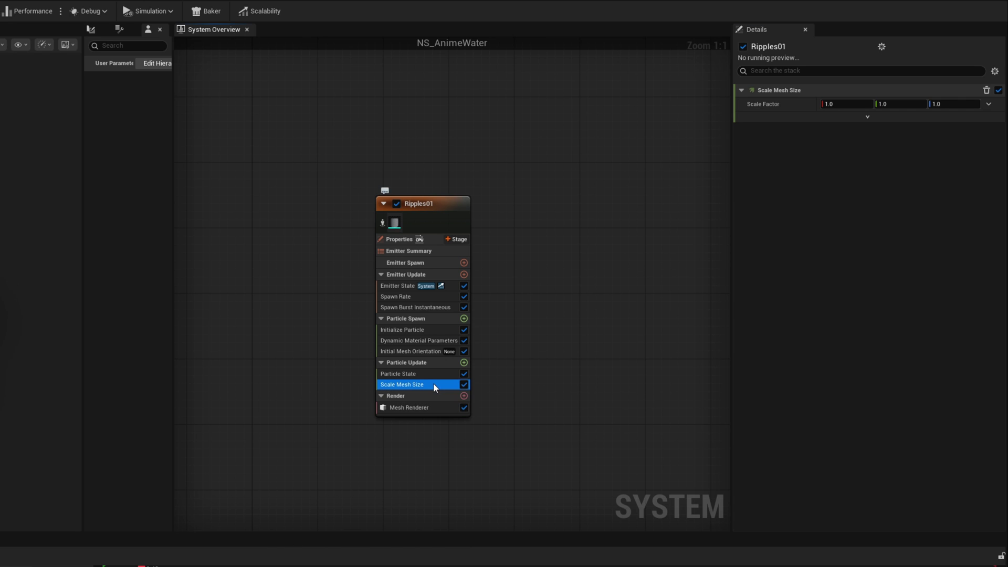
left_click(989, 103)
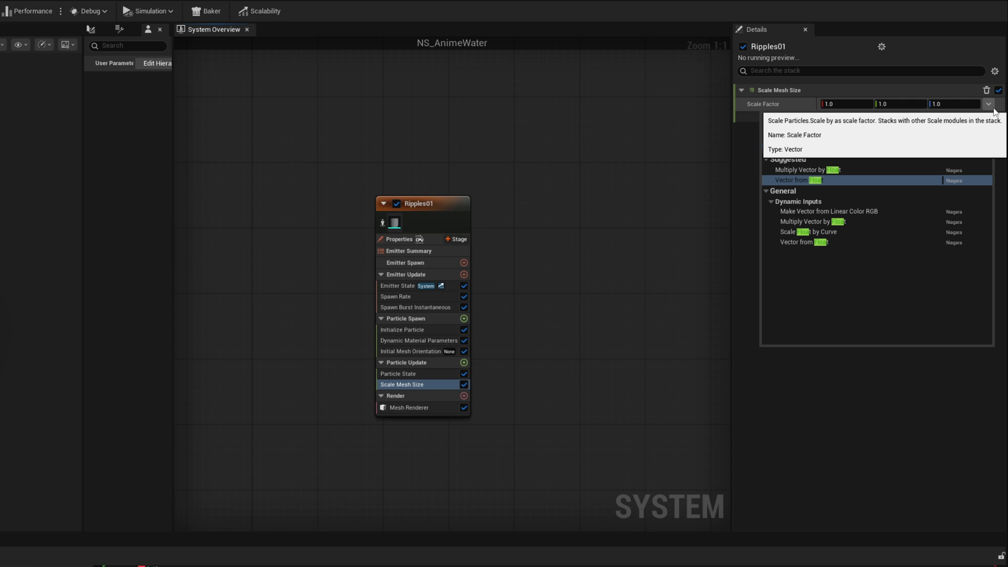
left_click(837, 180)
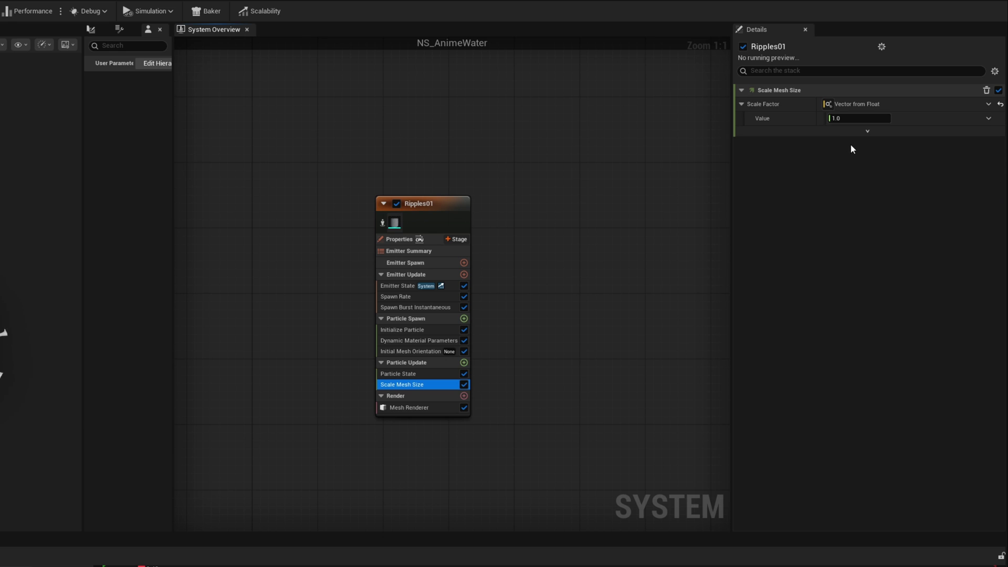
Step: Drive the scale value with a Float from Curve using the Linear Ramp Up template
left_click(989, 118)
type("cur")
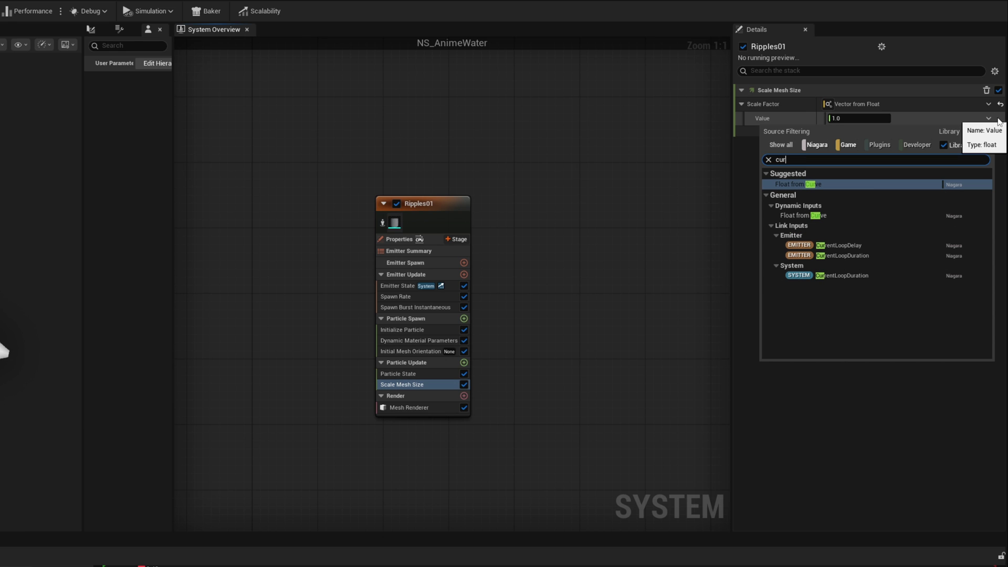
key("Return")
left_click(990, 148)
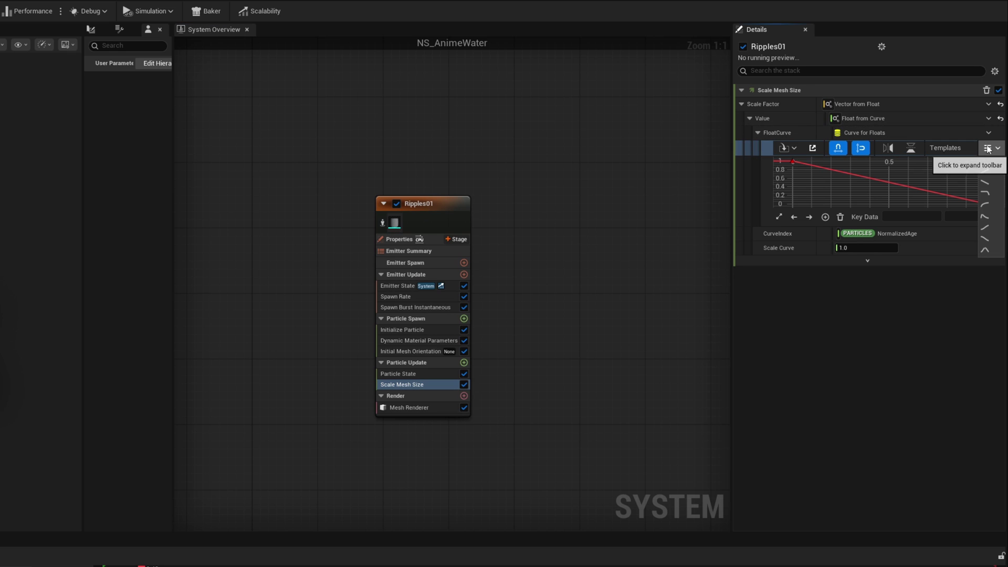
left_click(981, 174)
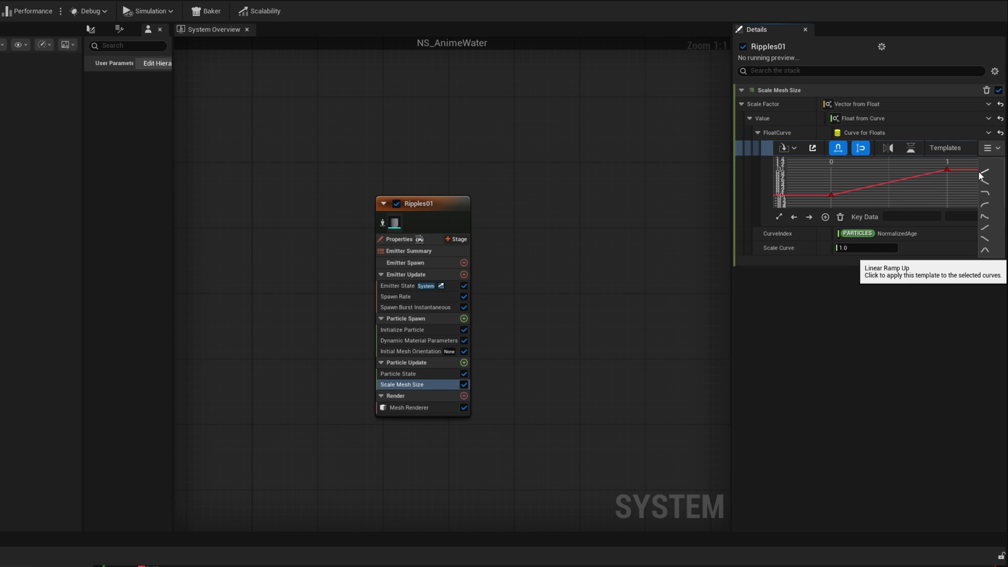
Step: Give both curve keys Auto tangents for a steep 0-to-1 rise; move Dynamic Material Parameters into Particle Update
left_click_drag(967, 163, 967, 163)
right_click(947, 169)
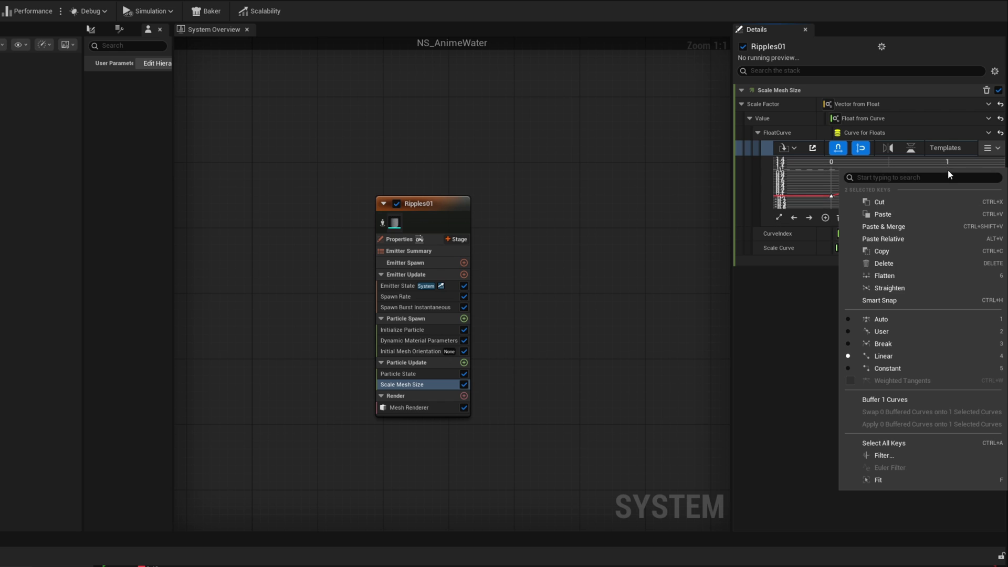
left_click(893, 318)
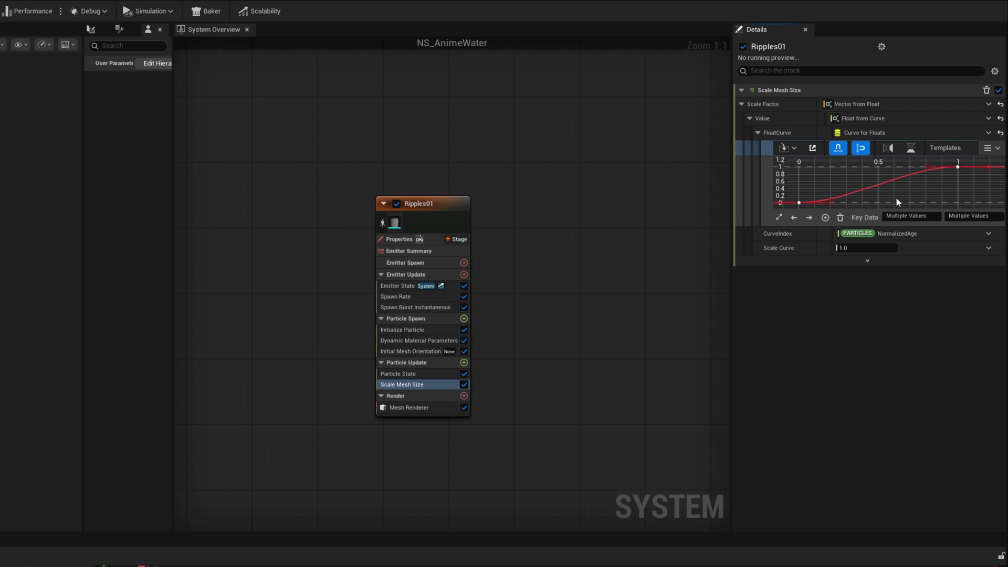
left_click_drag(833, 203, 826, 189)
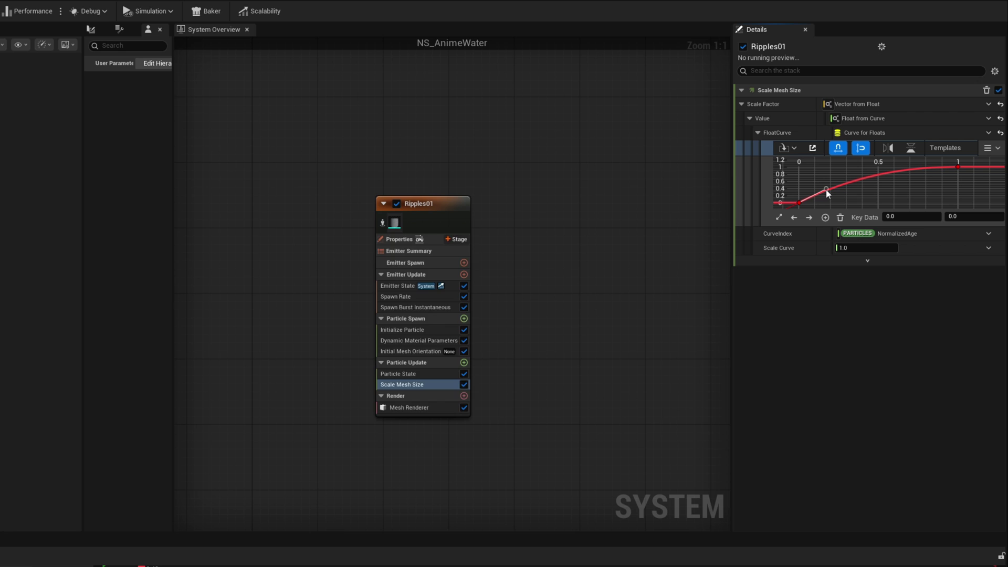
left_click_drag(419, 340, 409, 380)
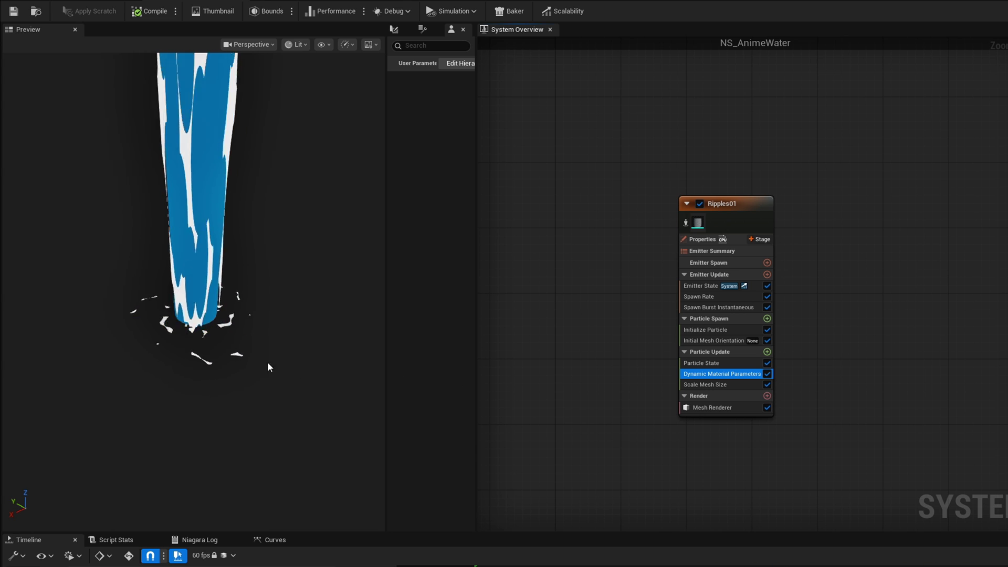
right_click_drag(268, 364, 267, 352)
left_click(699, 296)
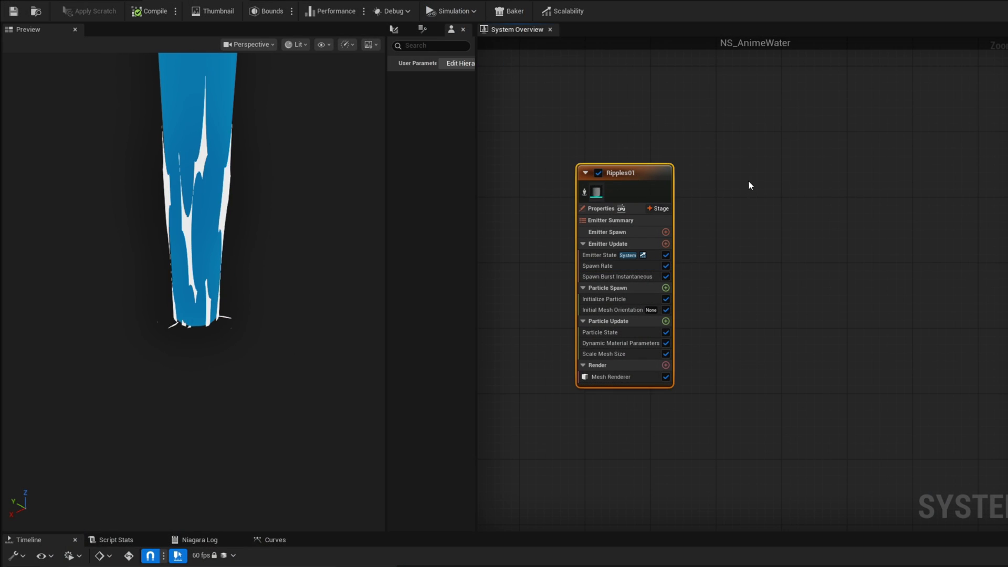
Step: Duplicate the Ripples01 emitter and name the copy Ripples02
key("ctrl+d")
double_click(786, 178)
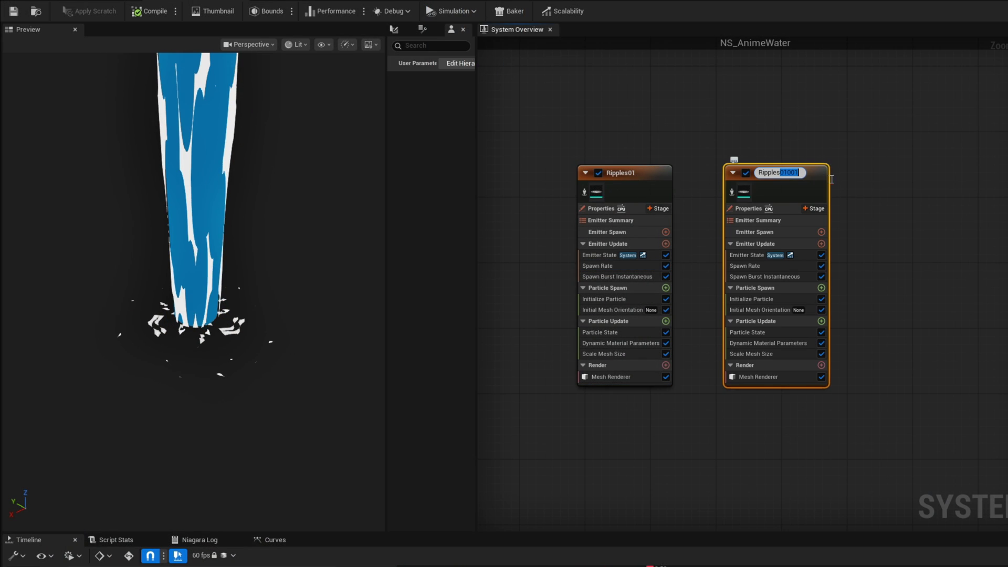
type("Ripples02")
key("Return")
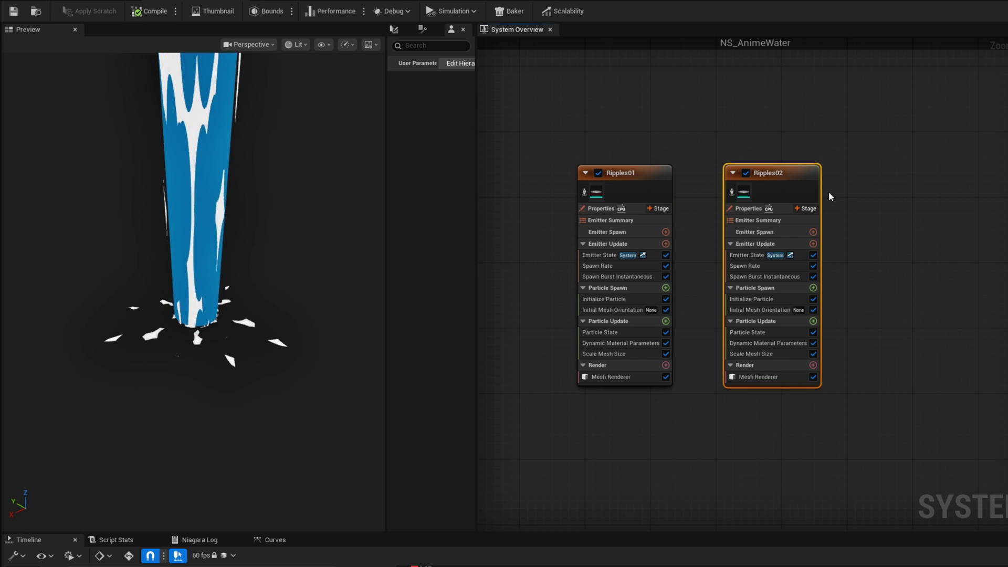
Step: Isolate Ripples02, set its Initialize Particle colour to 5.0 white, and isolate Ripples01 too
left_click(767, 343)
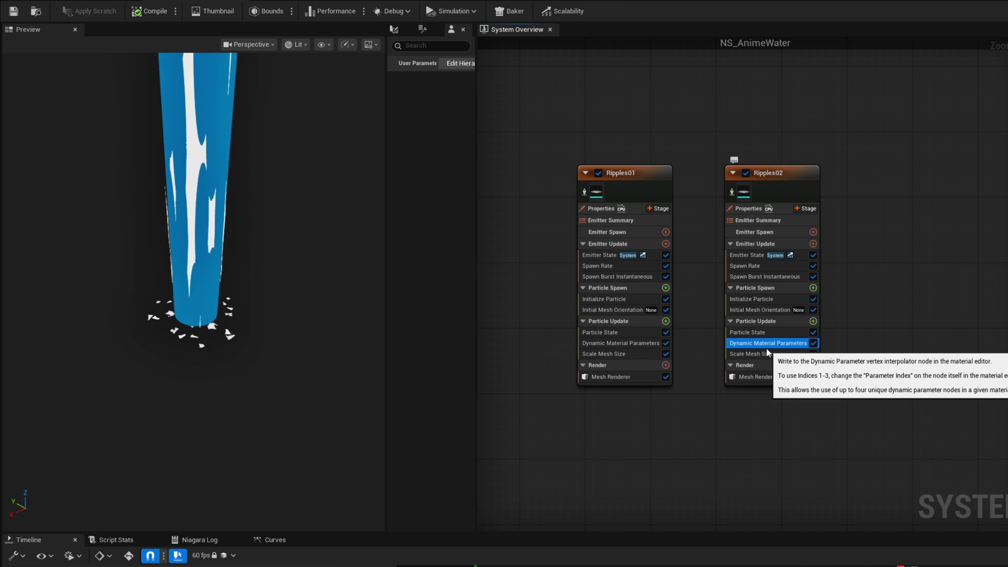
left_click(731, 192)
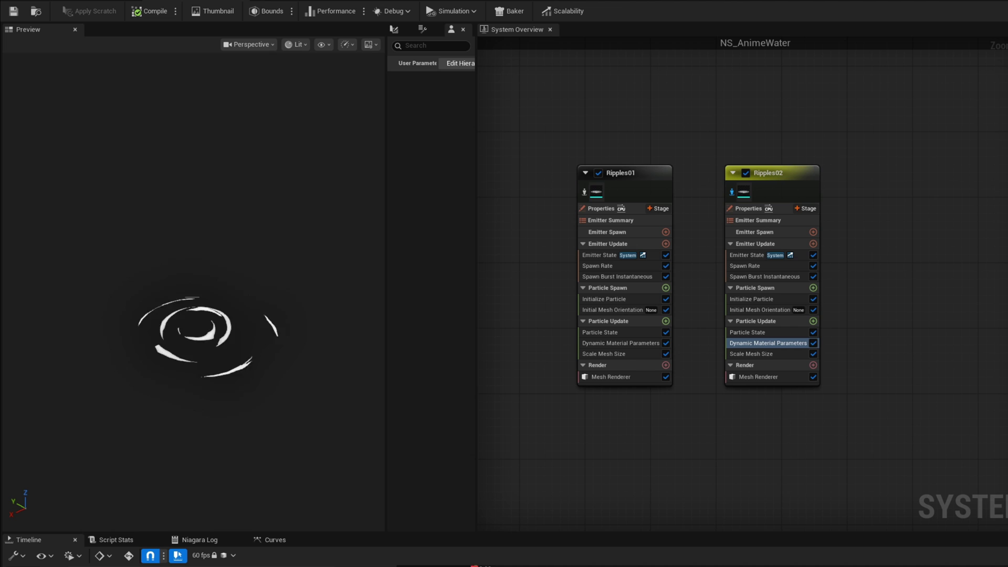
left_click(748, 298)
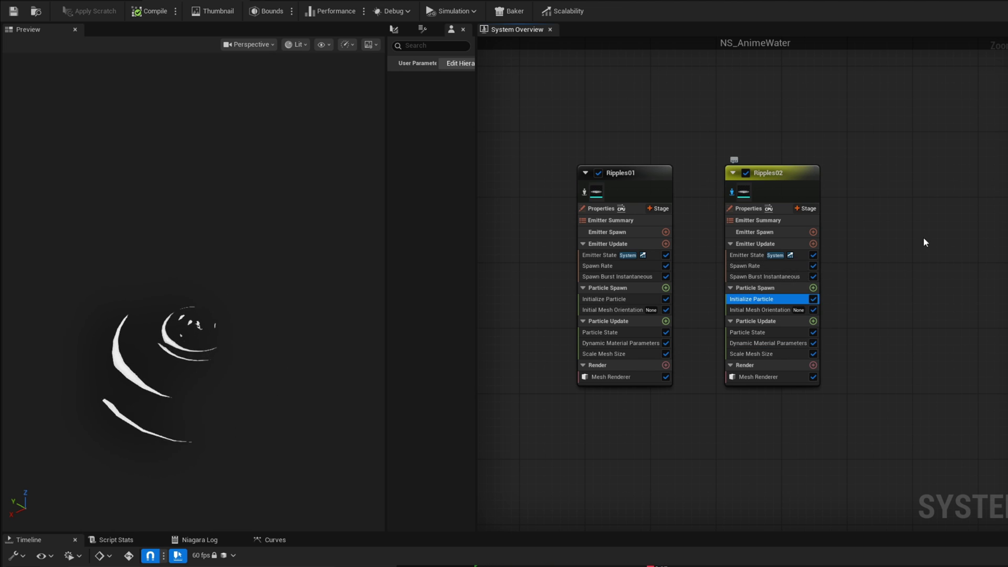
left_click(861, 178)
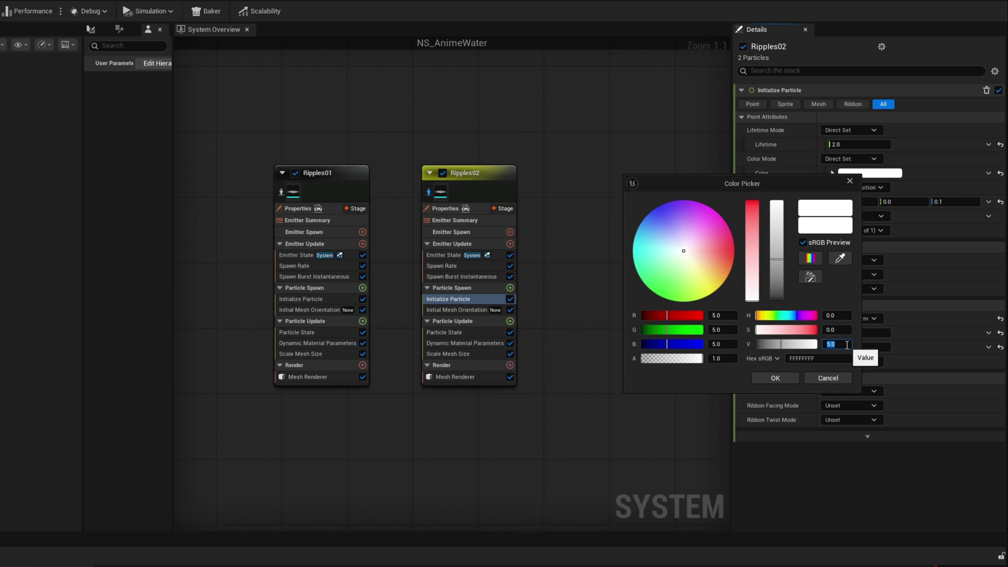
left_click(775, 378)
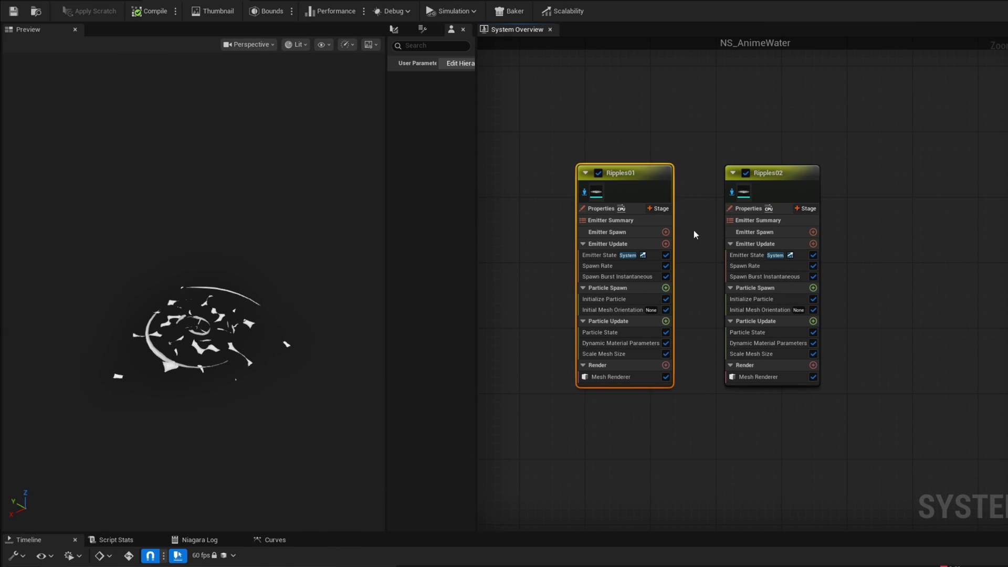
left_click(777, 344)
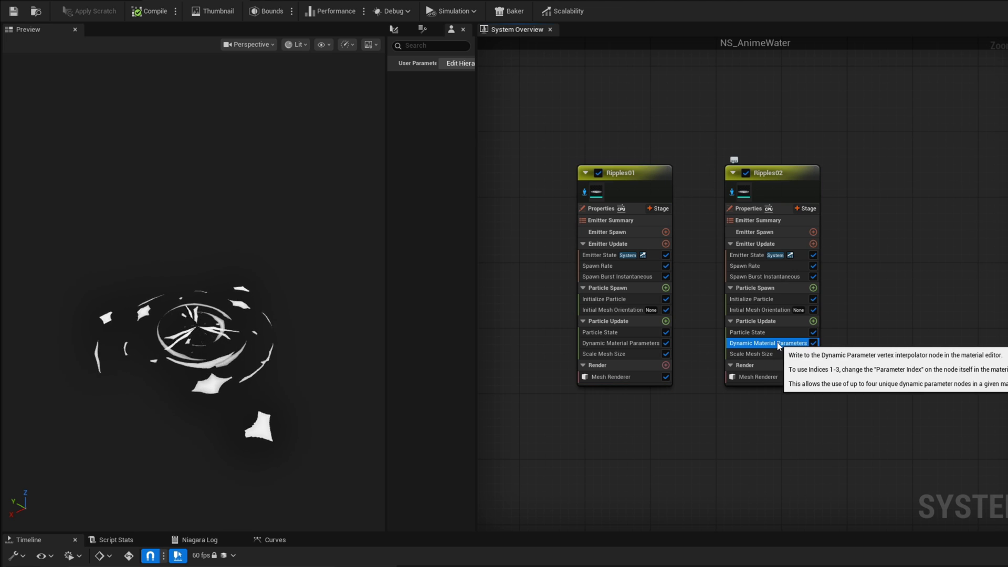
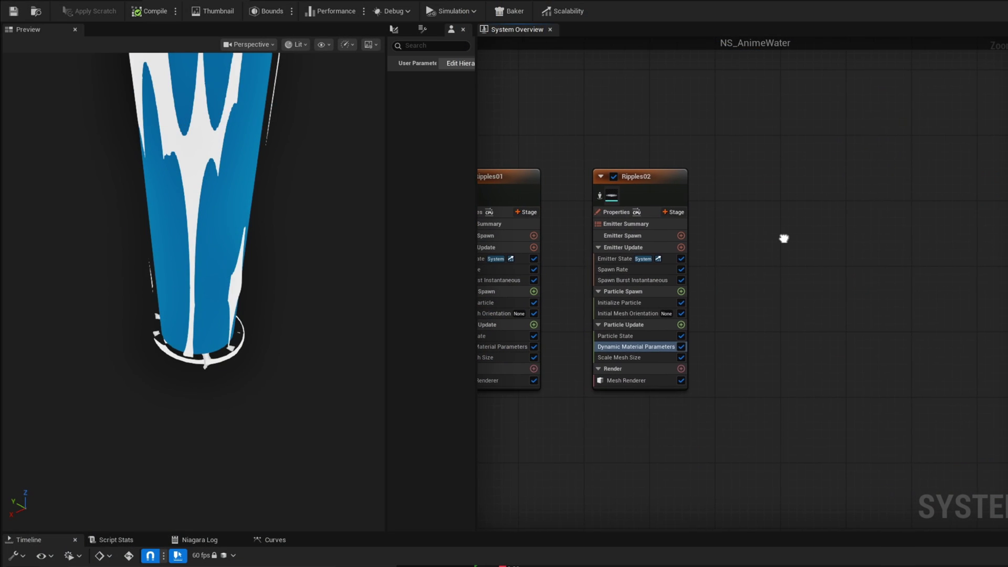
Step: Duplicate the Ripples02 emitter as RingBase01 and show its Mesh Renderer settings with mesh Circle01
left_click(637, 178)
key("ctrl+c")
key("ctrl+v")
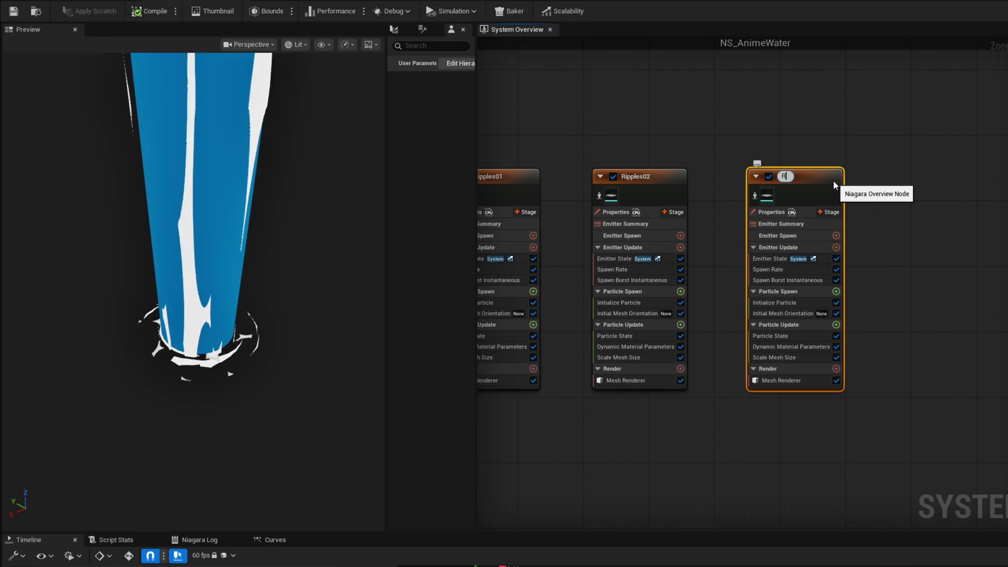
type("RingBase01")
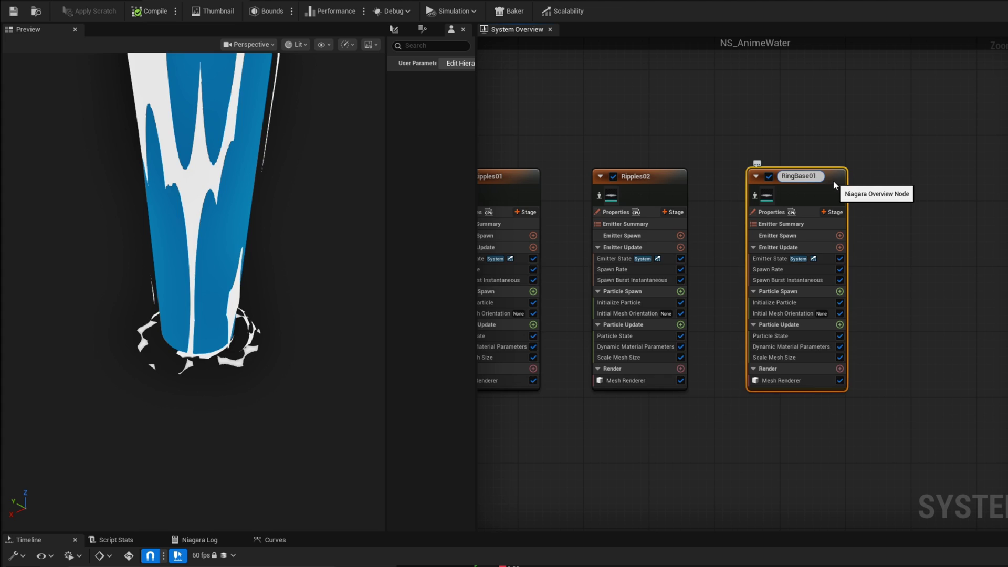
key("Return")
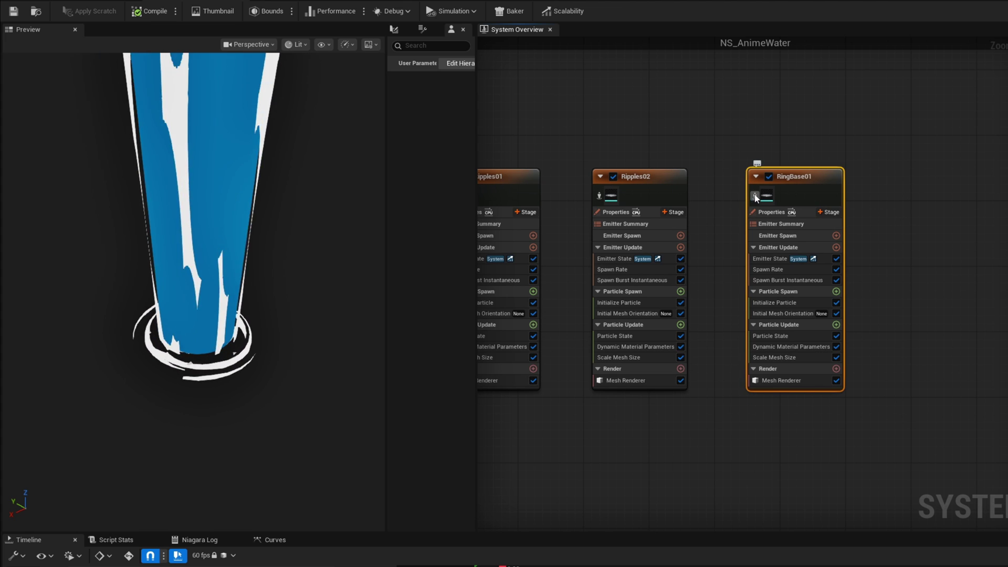
left_click(790, 380)
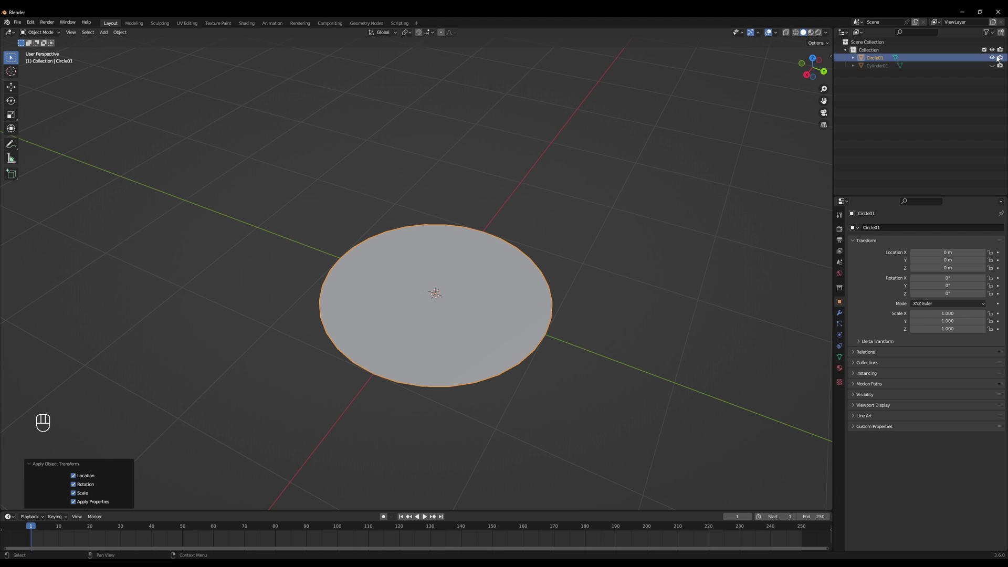
Step: Hide Circle01 and add an open-ended, smooth-shaded cylinder
left_click(993, 58)
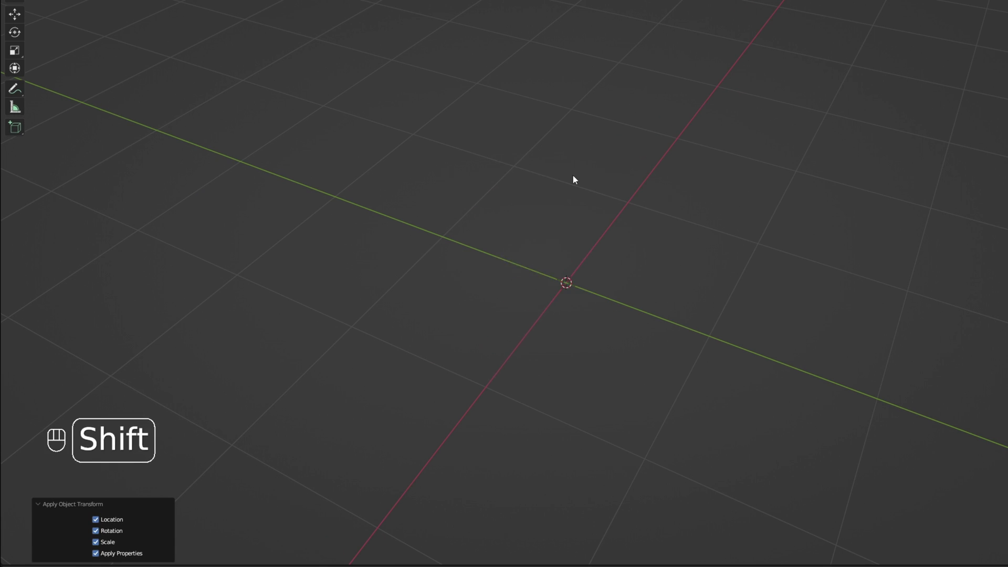
key("shift+a")
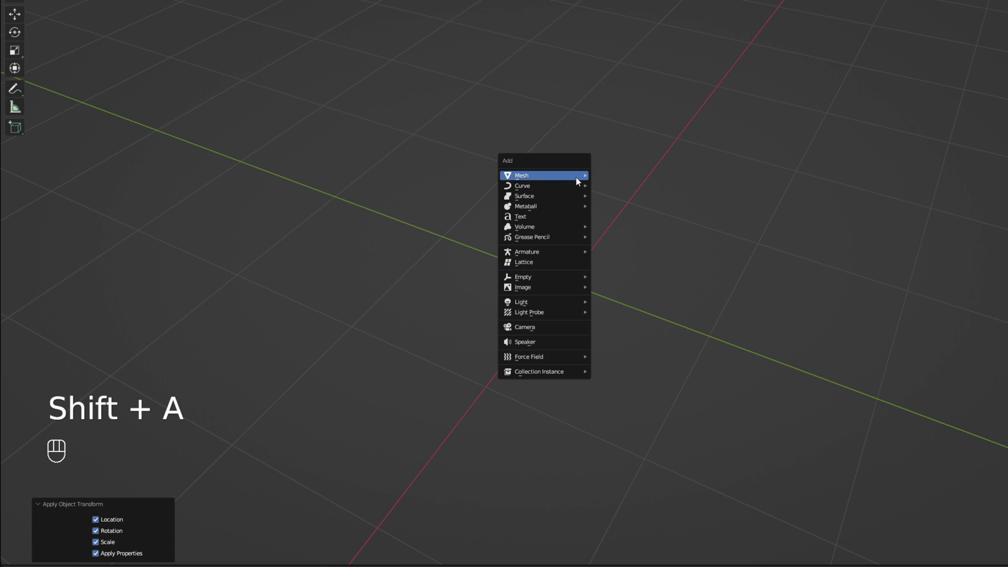
mouse_move(577, 176)
left_click(630, 225)
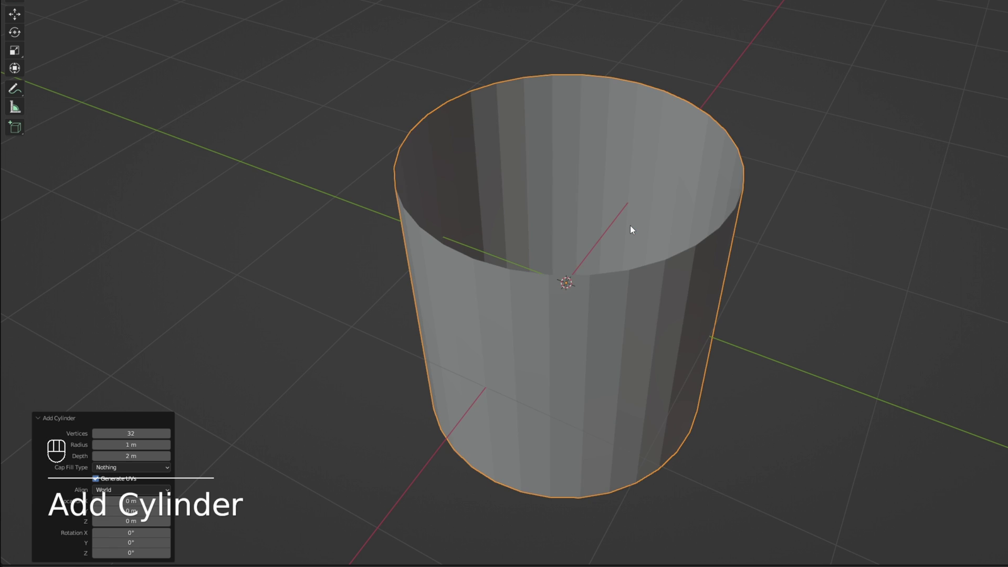
middle_click_drag(628, 226, 643, 248)
right_click(642, 248)
left_click(640, 249)
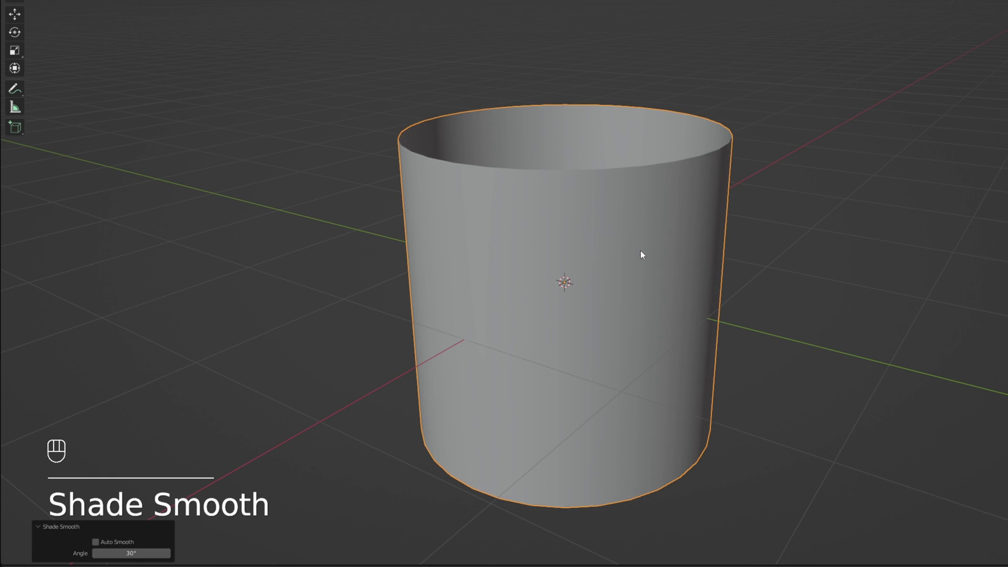
scroll(631, 250, "down", 1)
Step: Add three centred horizontal loop cuts, squash the cylinder to 0.5 height, and select the top loop
key("Tab")
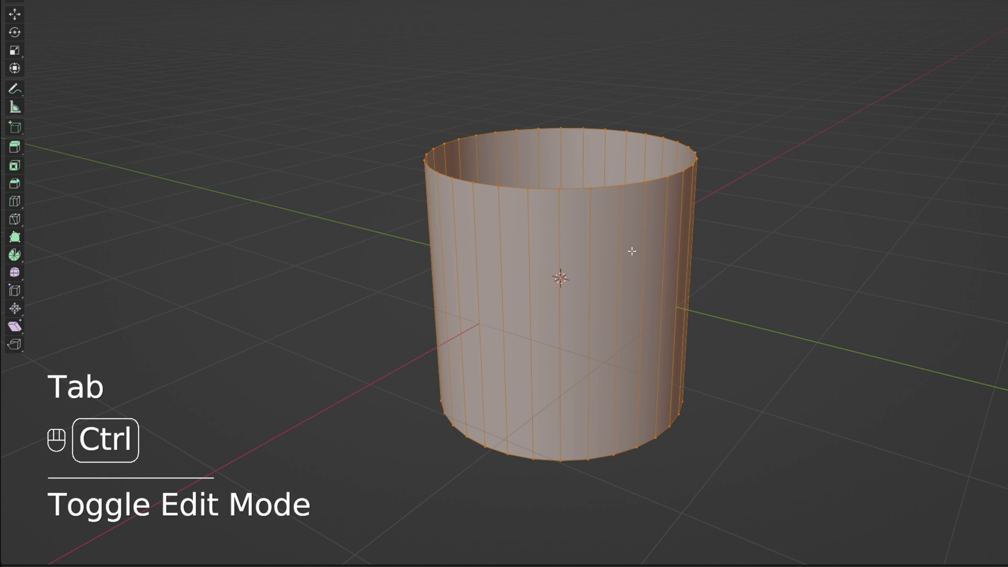
key("ctrl+r")
scroll(631, 252, "up", 2)
left_click(631, 252)
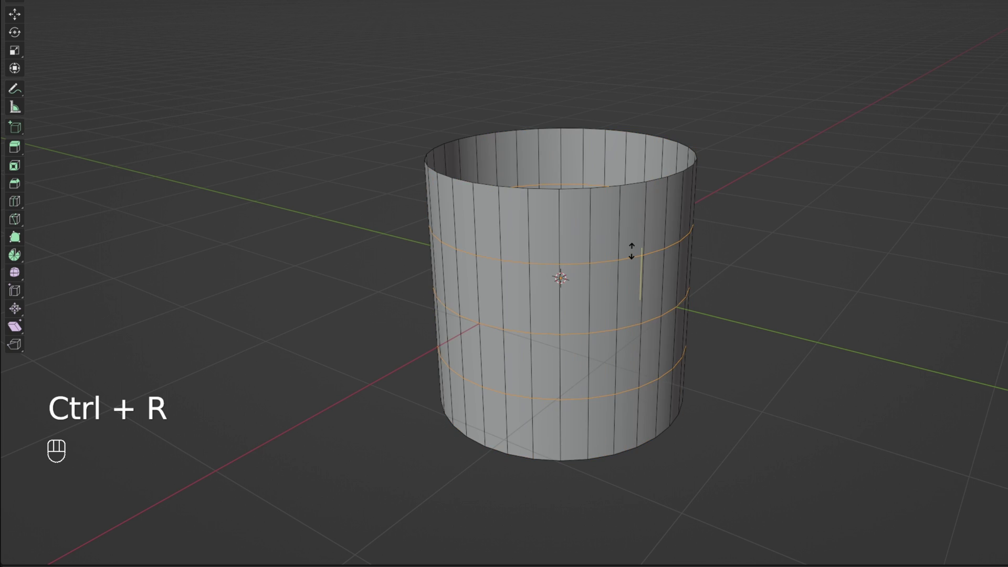
right_click(631, 251)
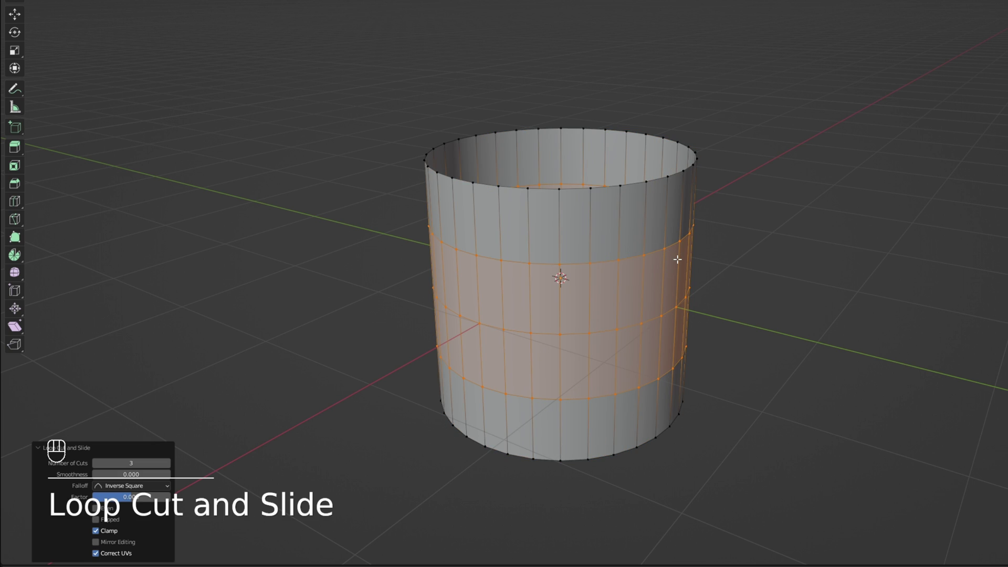
key("a")
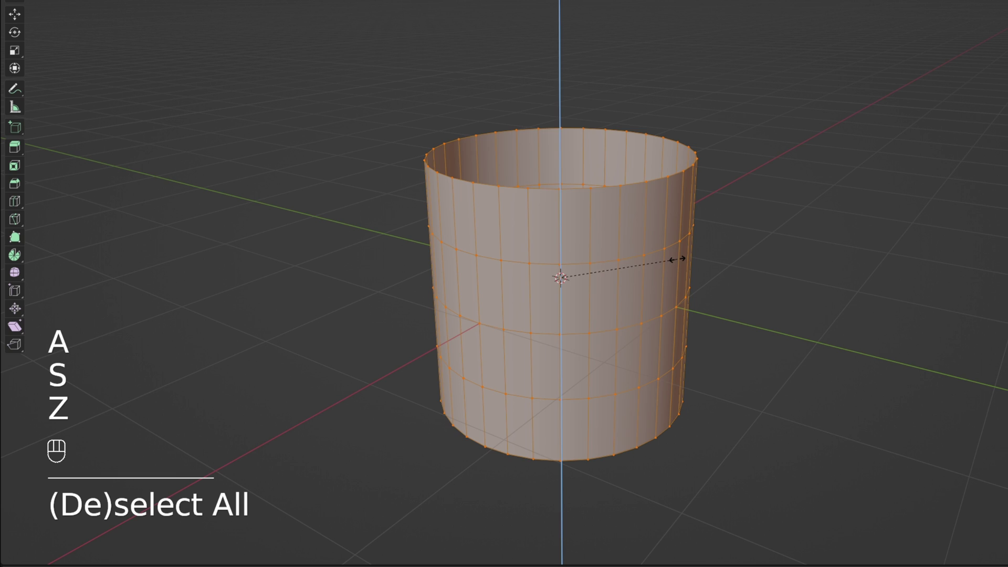
type(".5")
key("Return")
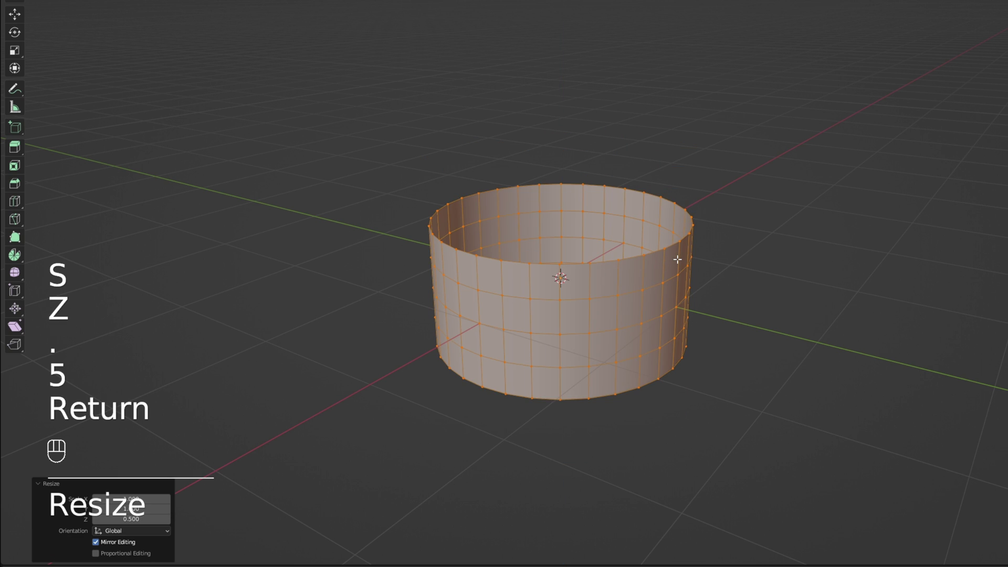
left_click(620, 259, "alt")
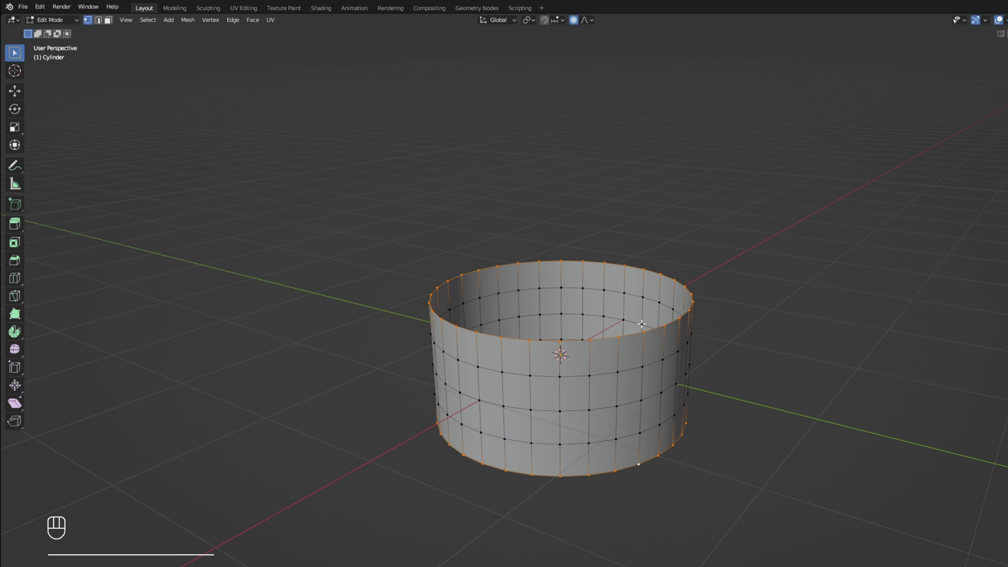
Step: Scale the top ring, then proportionally scale the middle loop so the cylinder bulges into a rounded ring
scroll(709, 316, "up", 4)
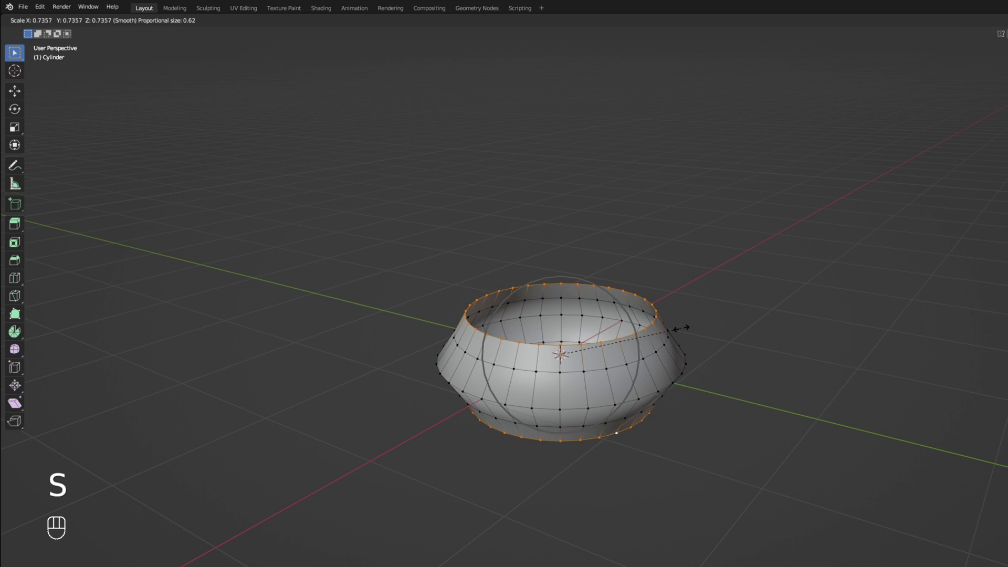
scroll(680, 328, "up", 3)
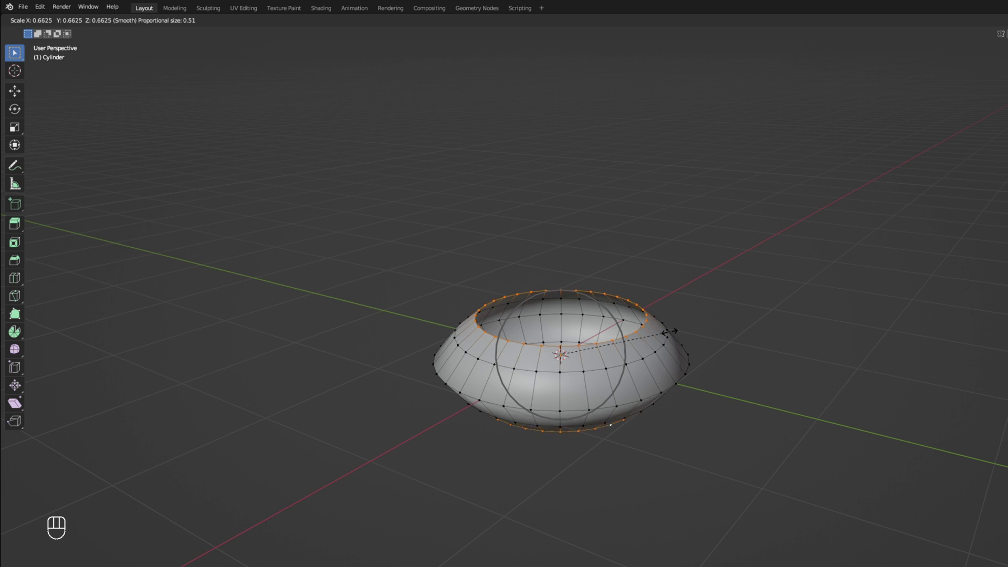
left_click(670, 332)
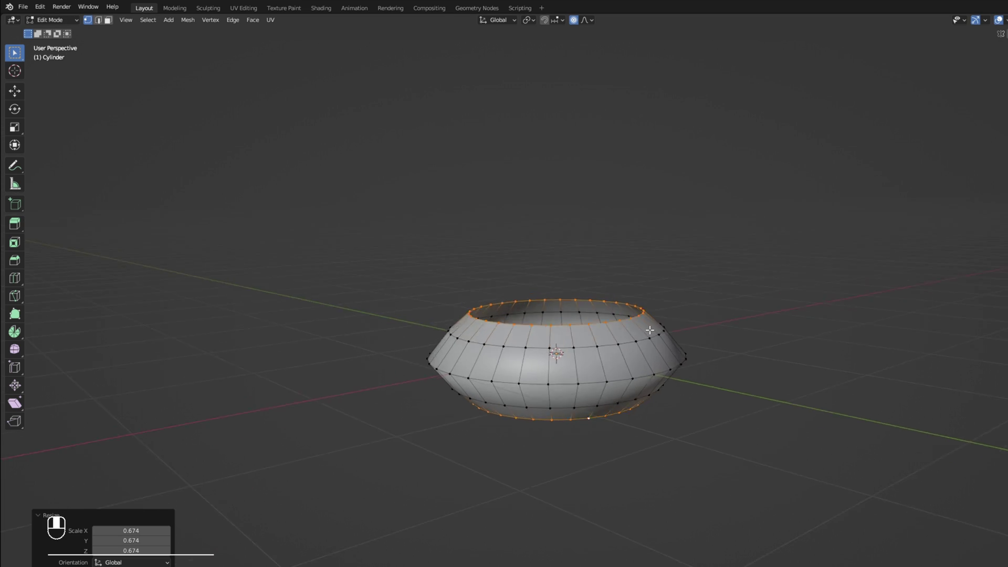
middle_click_drag(670, 332, 565, 368)
left_click(564, 331, "alt")
key("s")
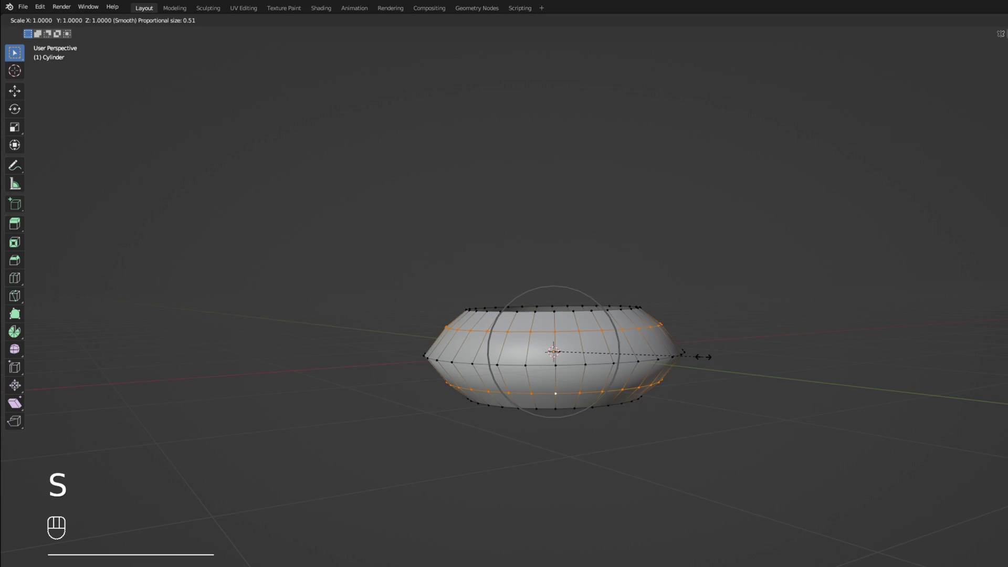
scroll(709, 353, "up", 3)
left_click(711, 353)
key("Tab")
key("Tab")
key("Tab")
middle_click_drag(709, 358, 683, 385)
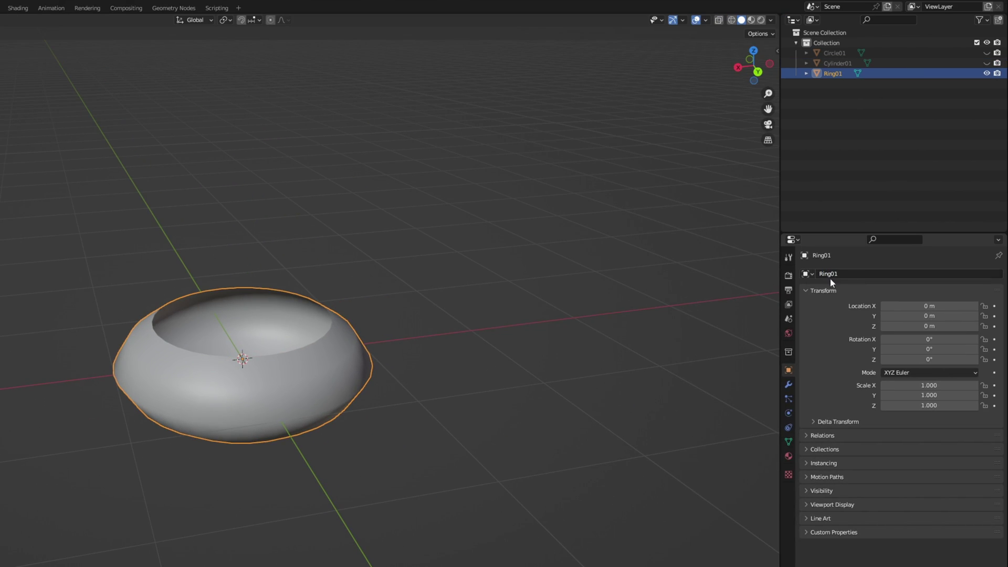
Step: Apply all transforms to the ring mesh
key("ctrl+a")
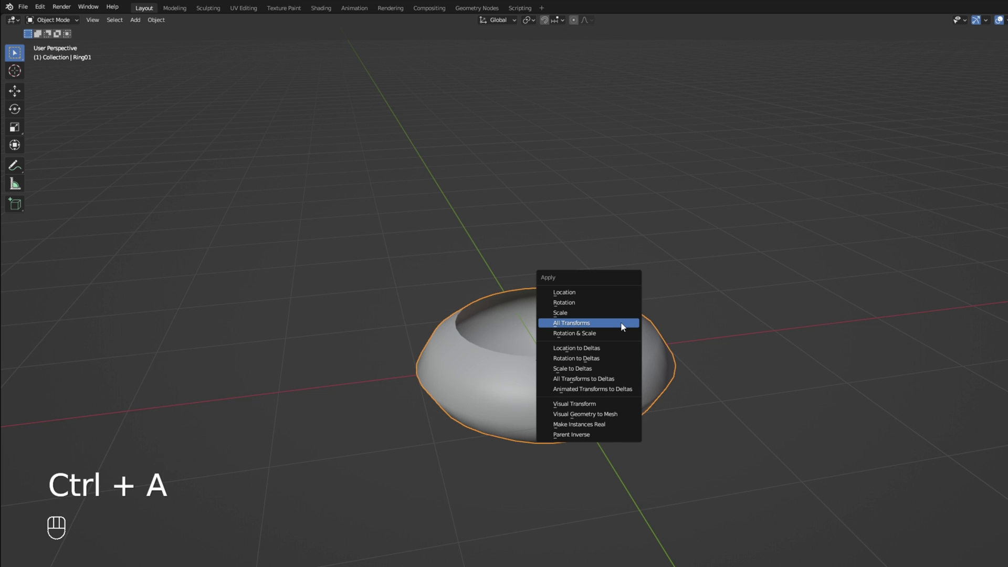
left_click(622, 326)
middle_click_drag(615, 335, 578, 307)
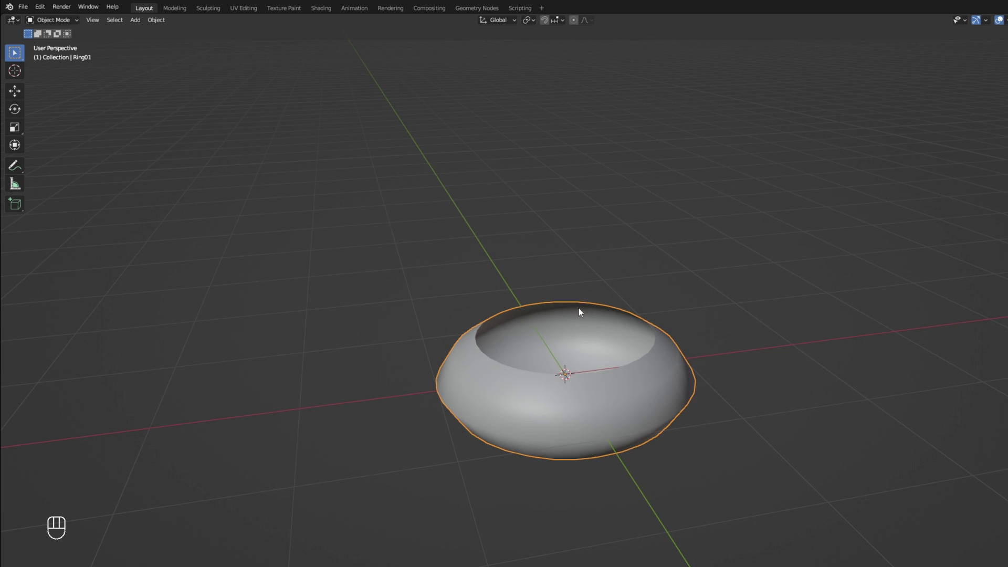
Step: Export the ring as Ring01.fbx into the Models folder
left_click(23, 6)
mouse_move(51, 157)
left_click(169, 256)
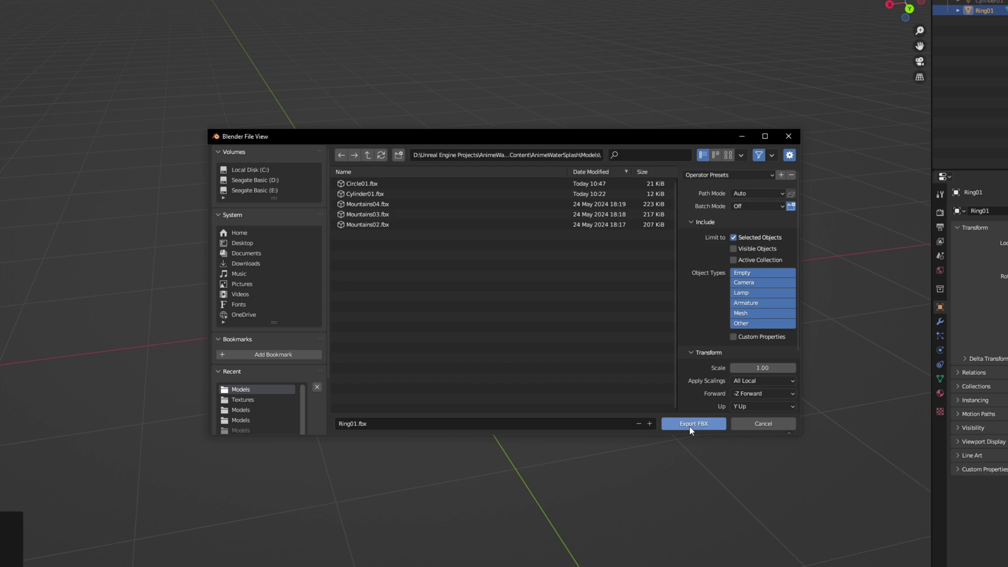
left_click(693, 423)
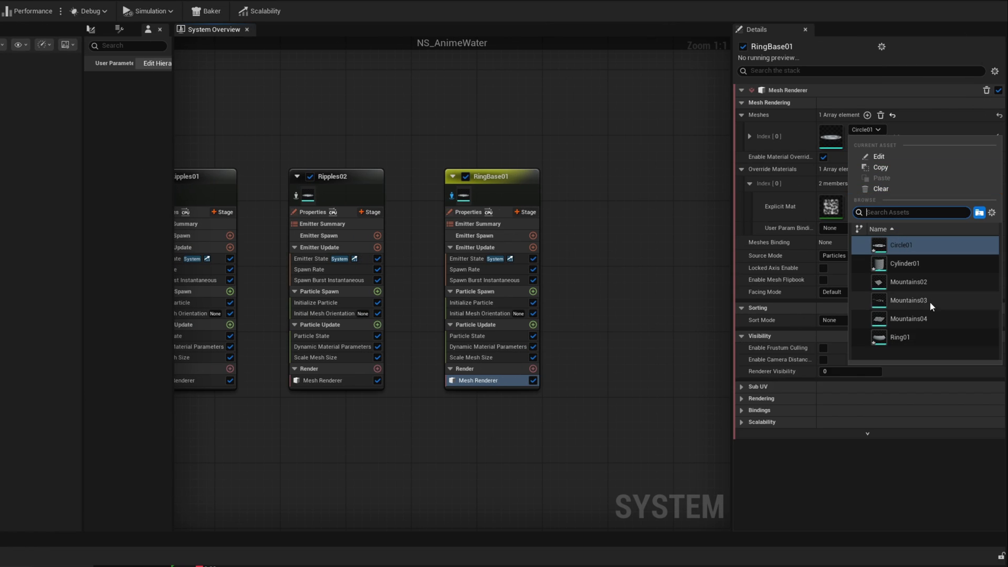
Step: Switch RingBase01's Mesh Renderer mesh from Circle01 to Ring01
left_click(921, 339)
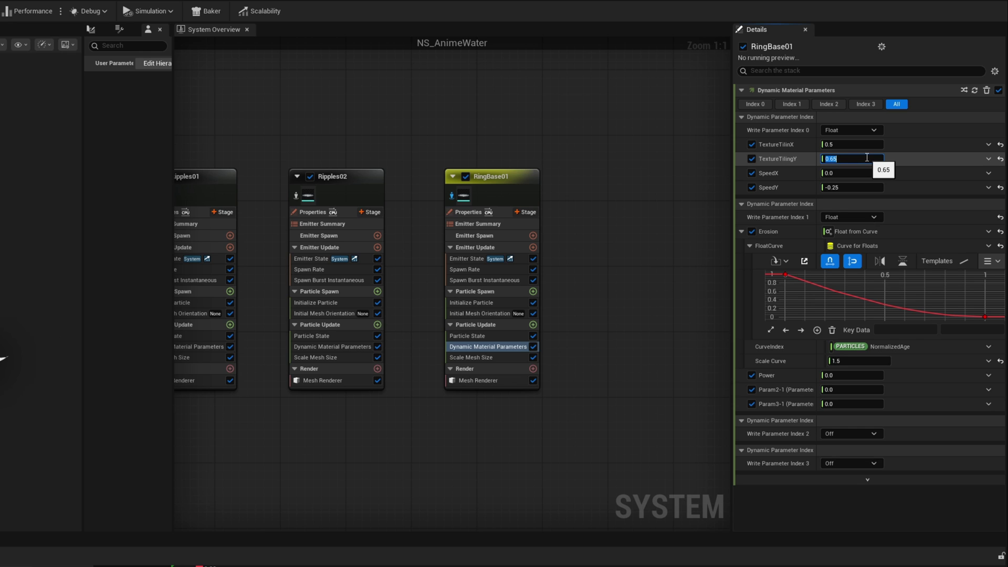
Step: Commit texture tiling Y 0.65, set erosion Scale Curve to 4, and apply a Linear Ramp Down erosion curve
left_click(853, 173)
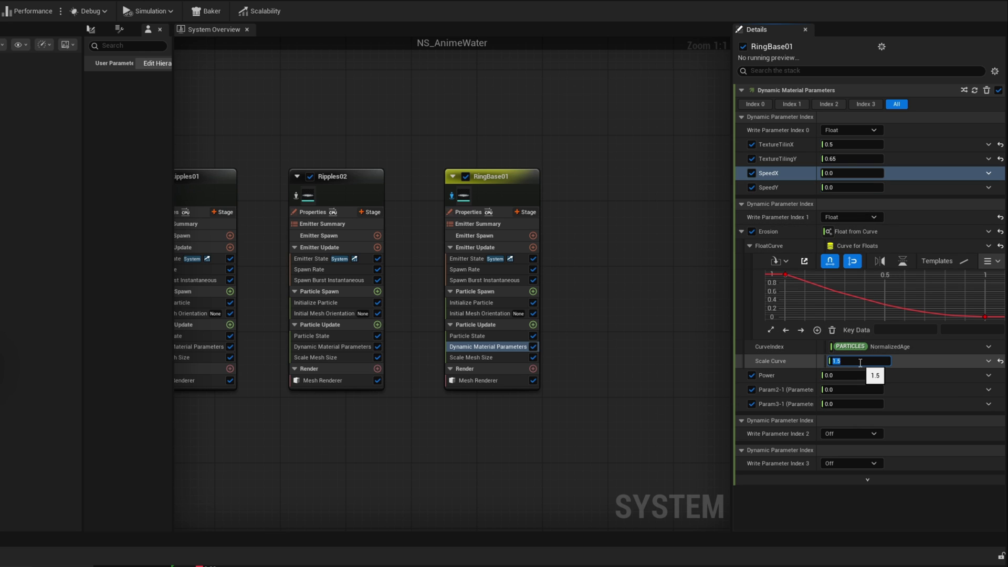
type("4")
key("Return")
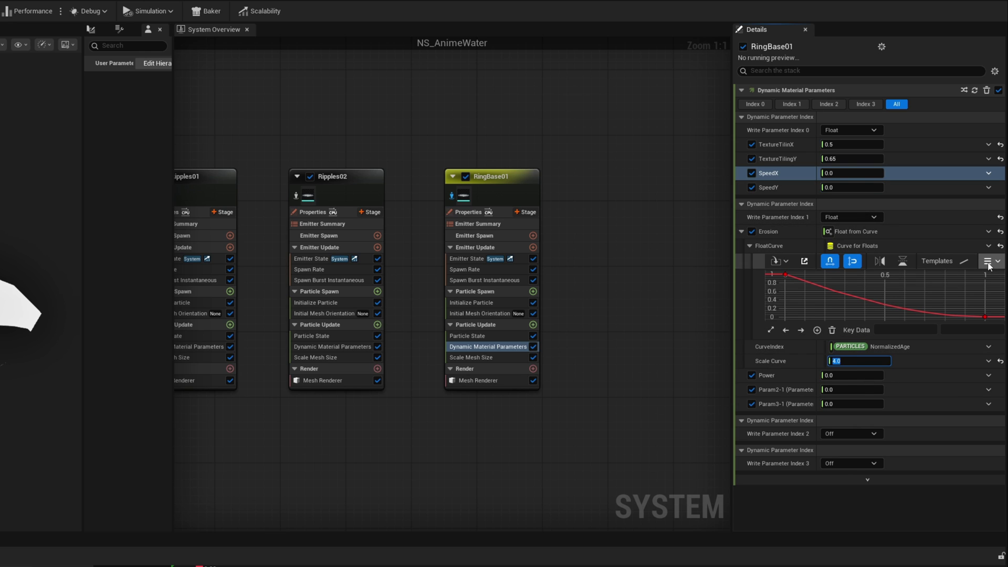
left_click(985, 286)
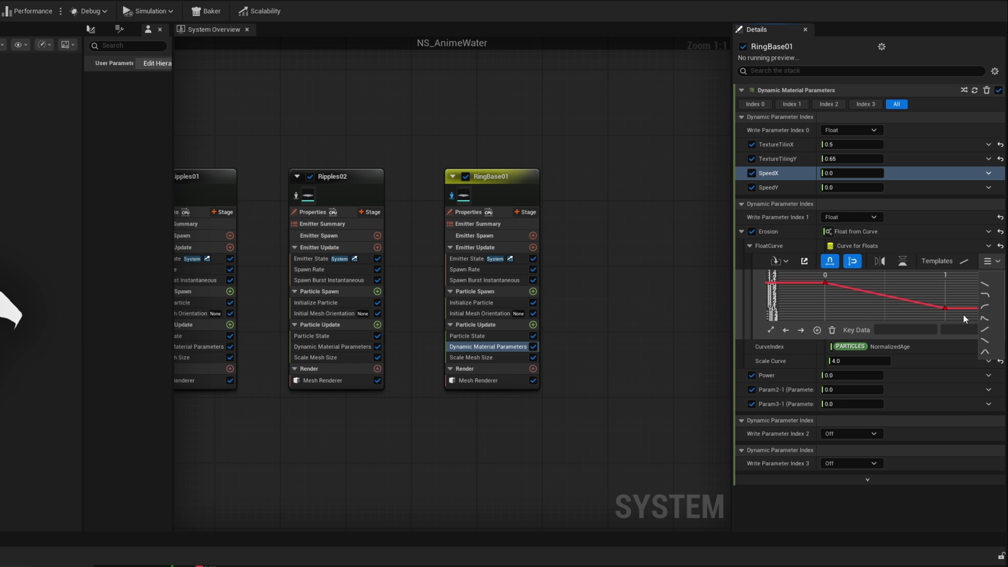
left_click(854, 376)
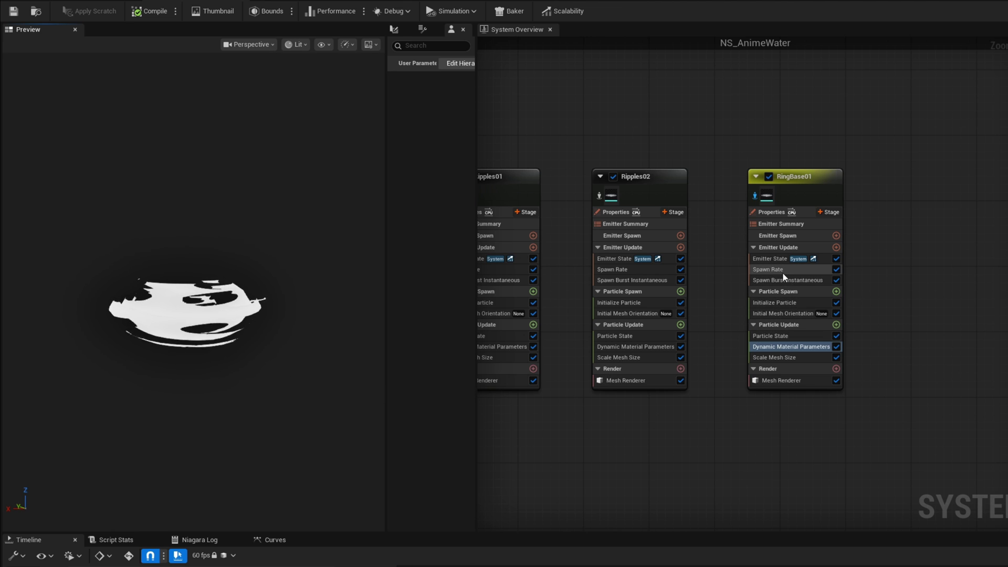
Step: Review RingBase01's Spawn Rate, Scale Mesh Size, and Initialize Particle settings
left_click(816, 268)
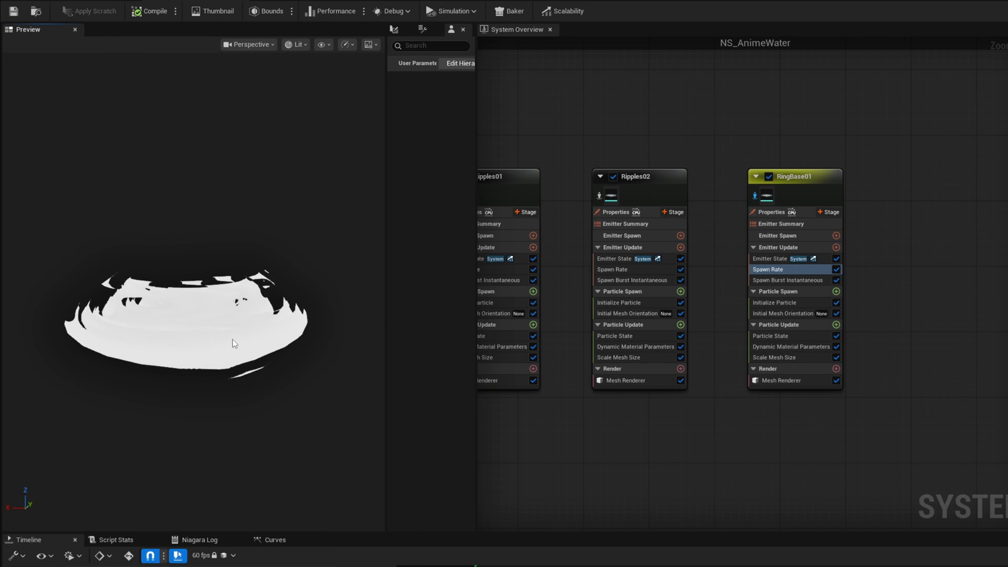
left_click(774, 357)
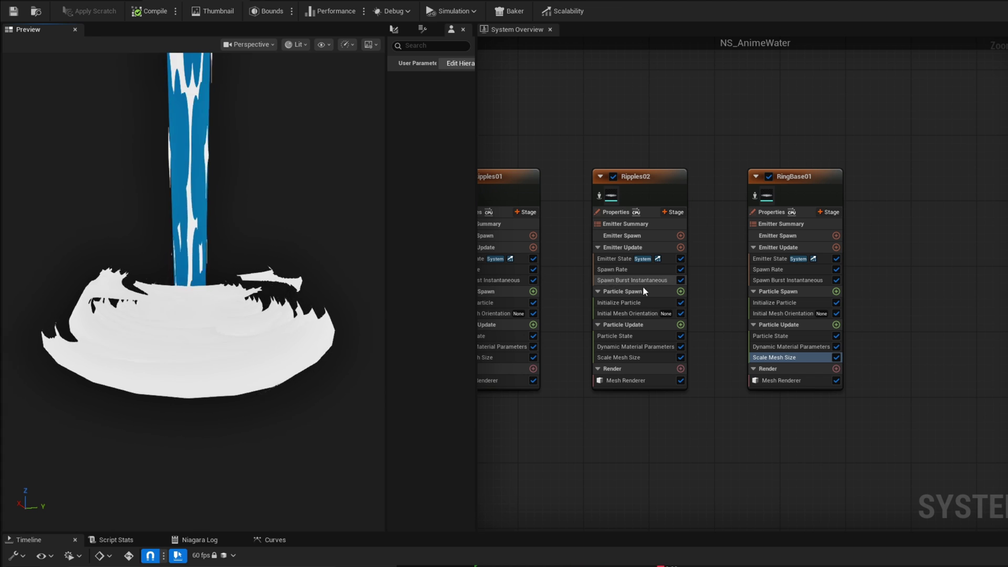
left_click(781, 301)
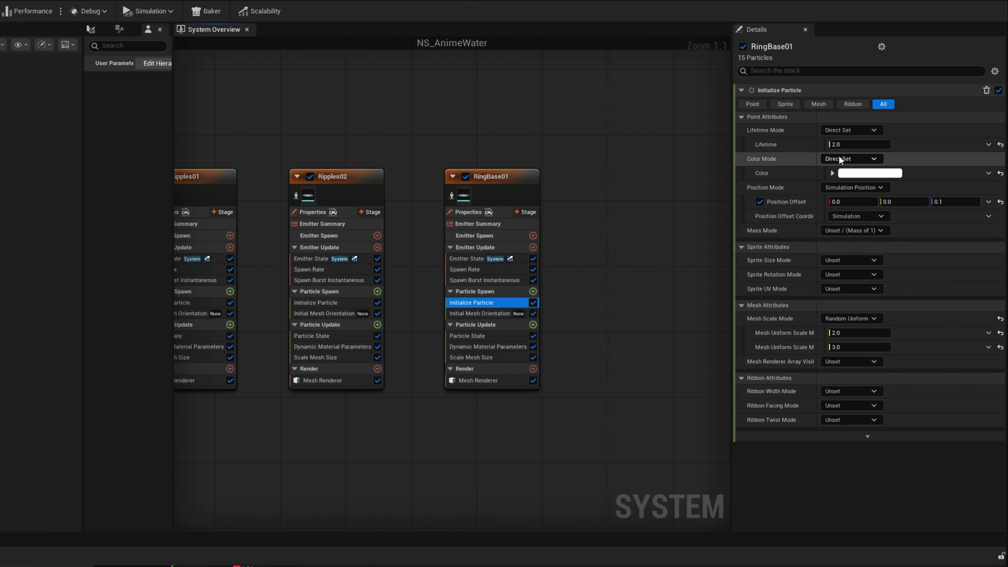
Step: Give RingBase01 a random 0.5–0.6 lifetime and random non-uniform mesh scale, then save the system
left_click(853, 144)
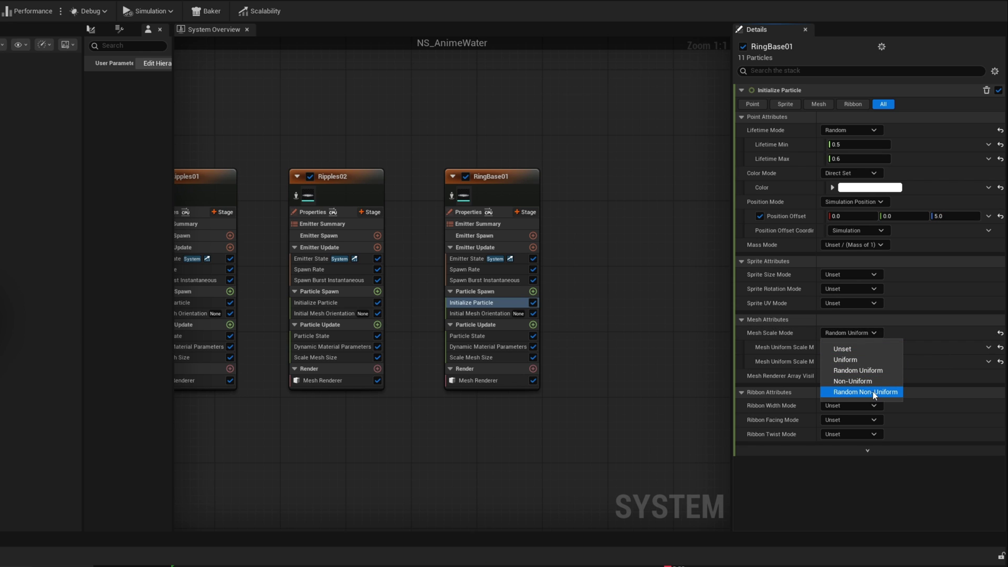
left_click(873, 391)
left_click(856, 346)
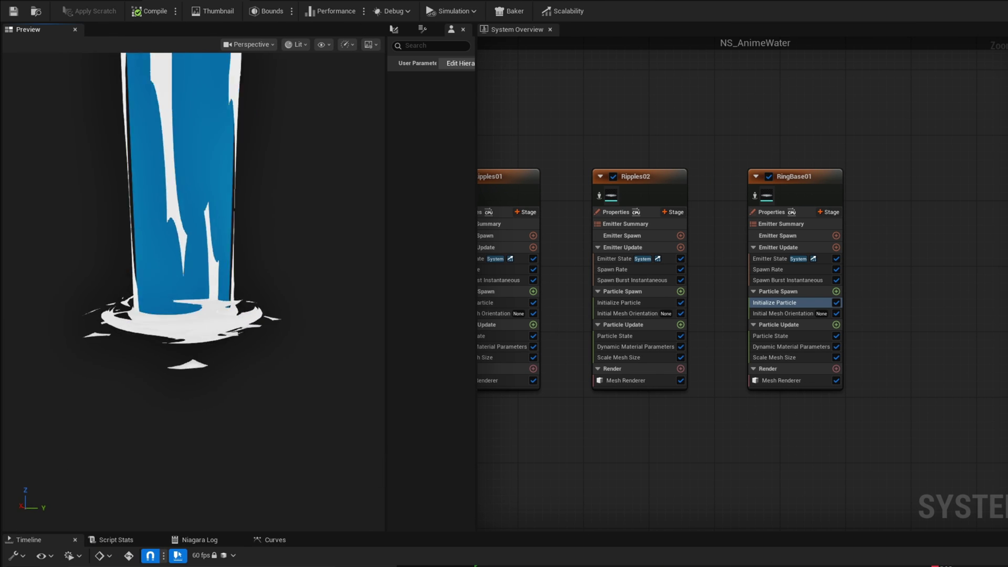
left_click(13, 11)
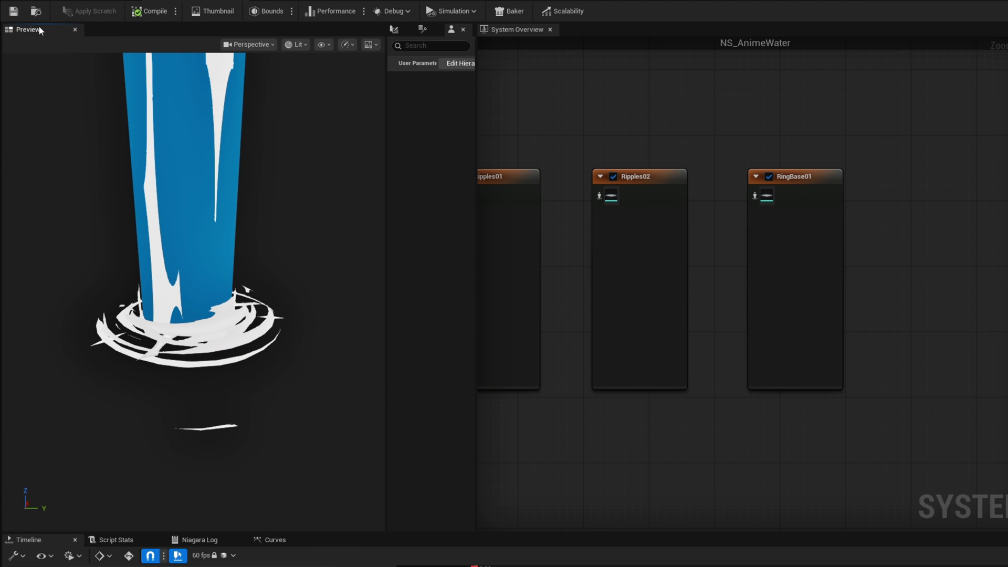